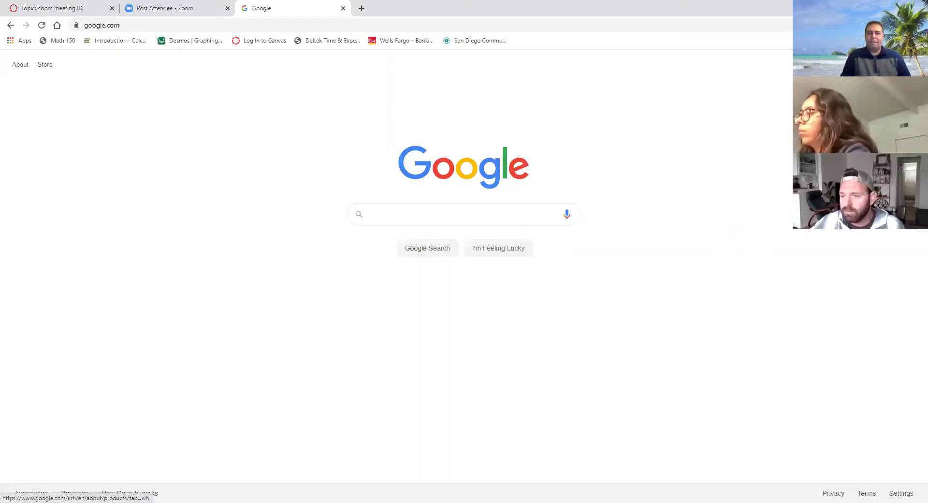
- Go to Google Drive and open the ENGE 151 folder in My Drive
left_click(889, 64)
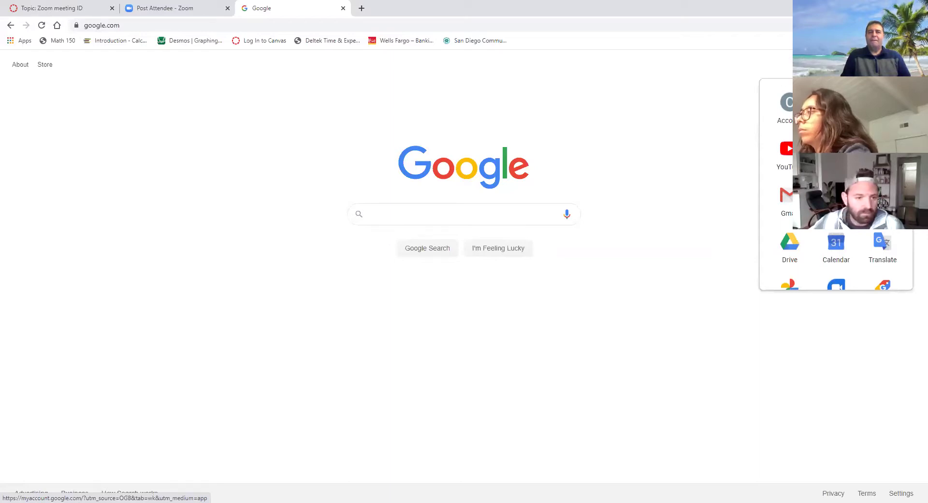
left_click(789, 241)
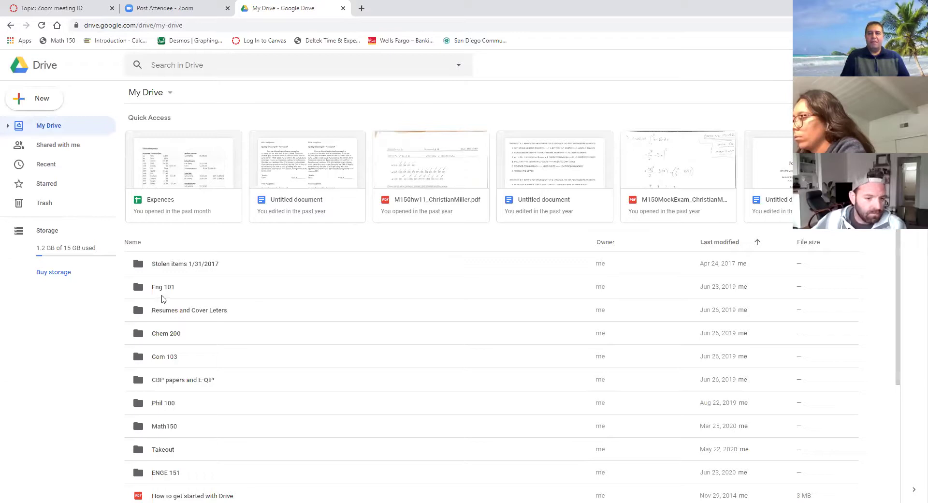
double_click(165, 472)
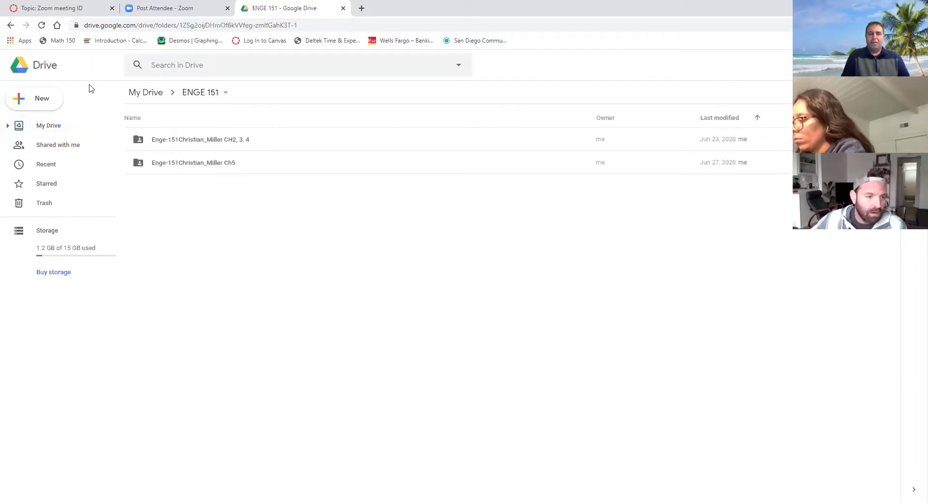
- Try to upload the whole Desktop folder into the ENGE 151 Drive folder
left_click(40, 100)
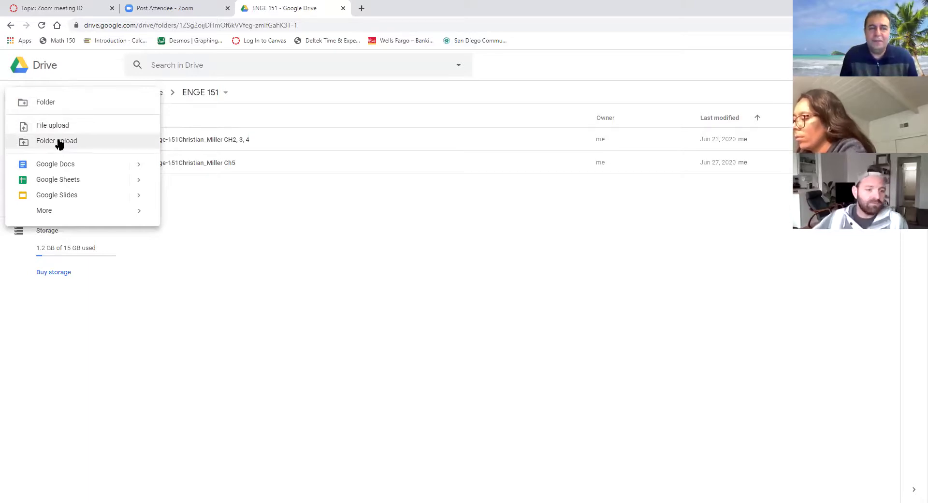
left_click(57, 141)
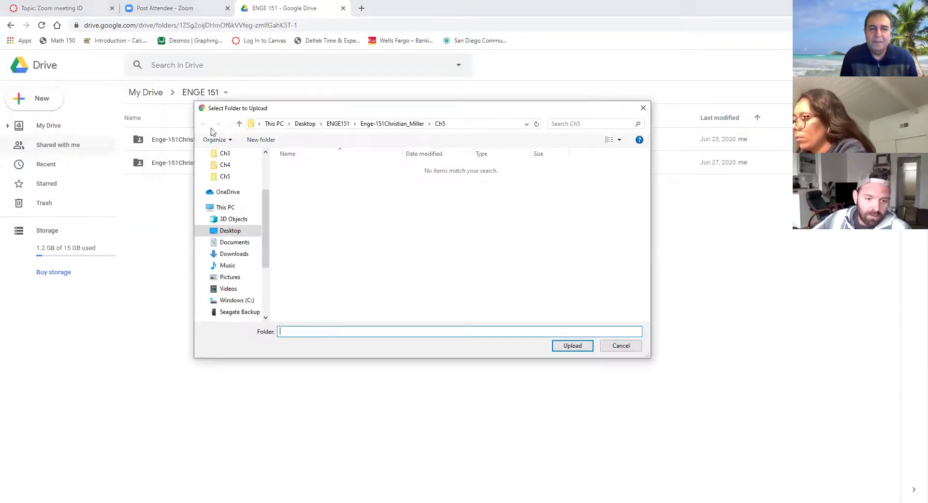
left_click(230, 231)
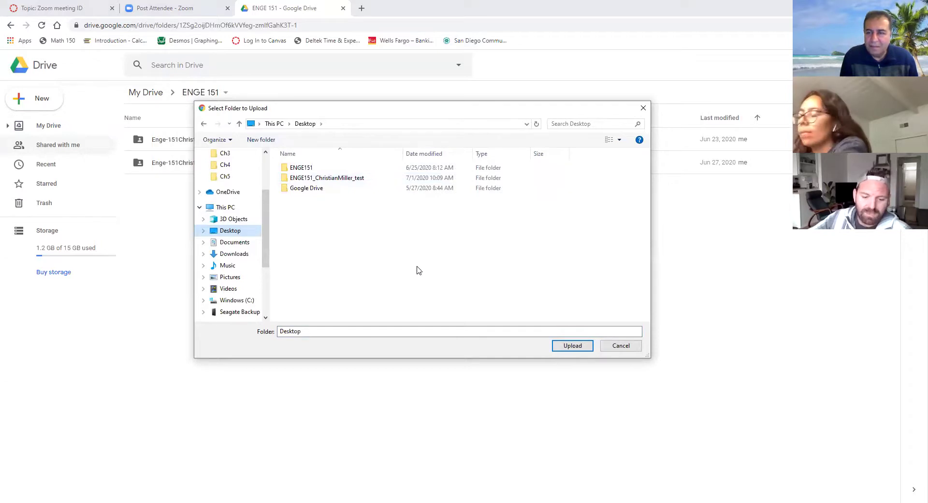
left_click(573, 345)
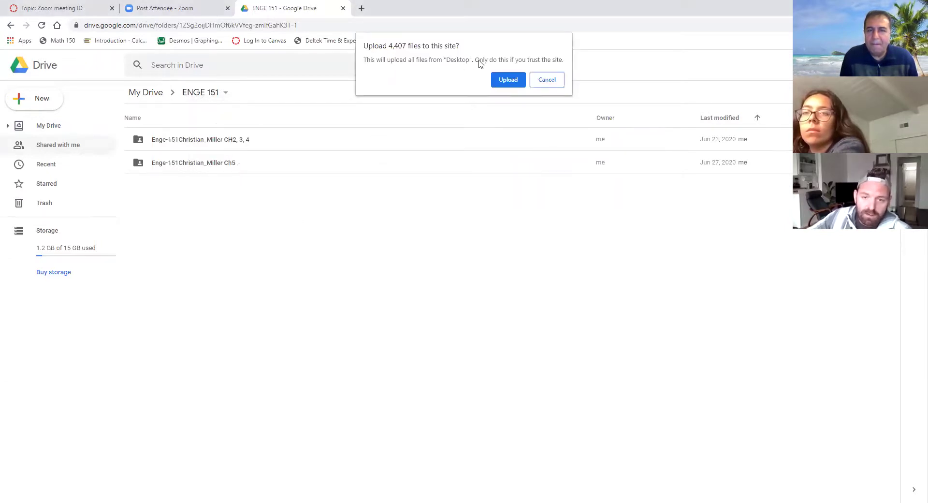
left_click(507, 80)
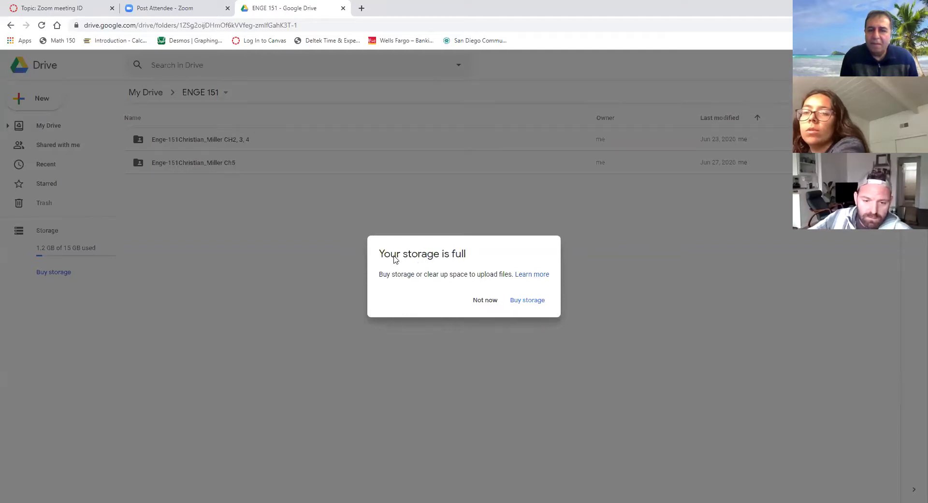
left_click(485, 301)
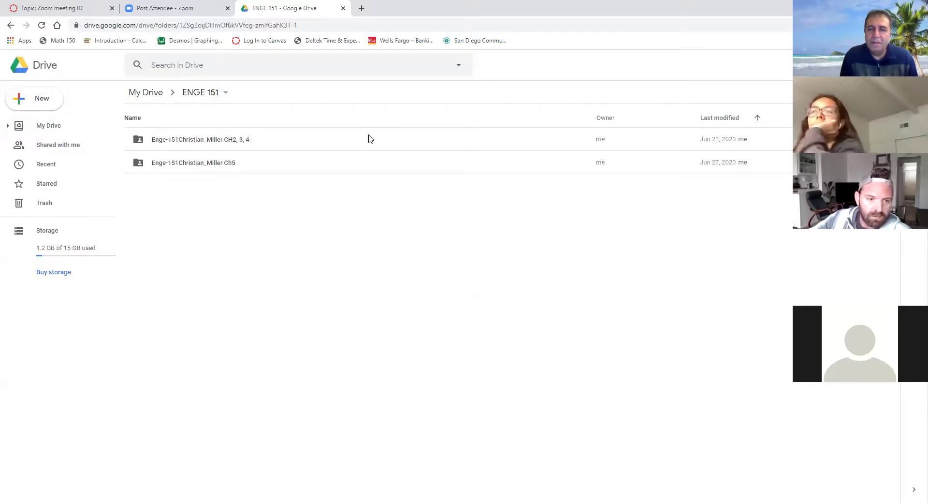
- Upload the ENGE151 test folder from the Desktop into the ENGE 151 Drive folder
left_click(43, 102)
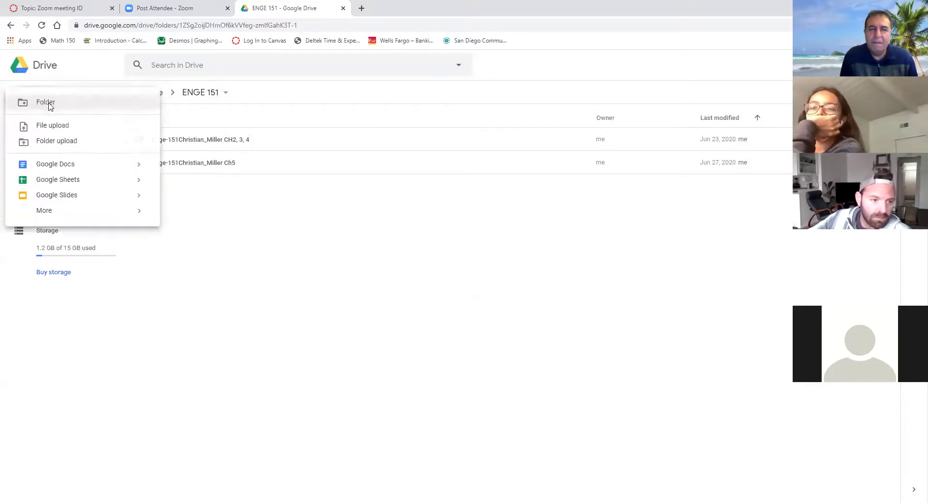
left_click(58, 145)
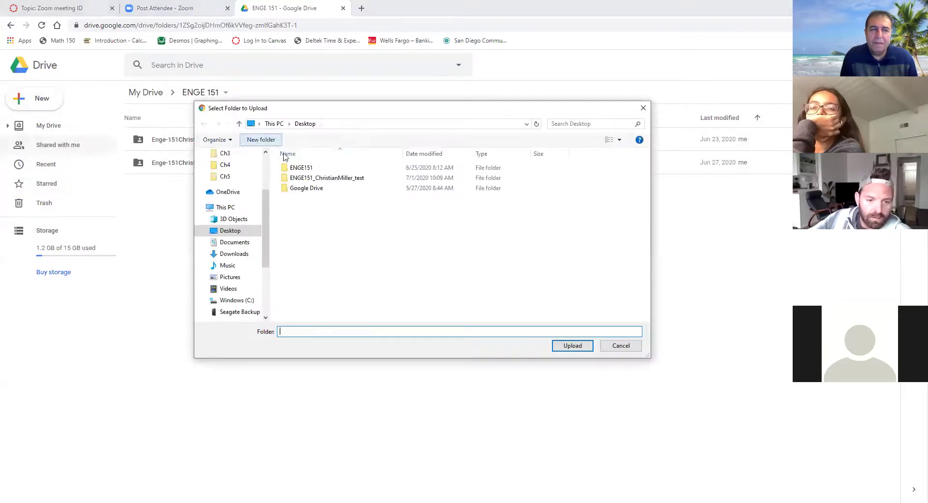
left_click(323, 177)
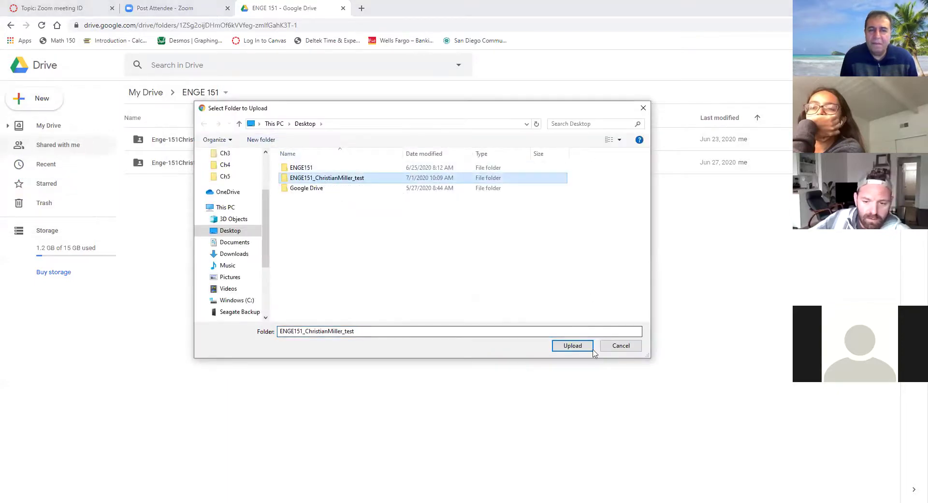
left_click(570, 347)
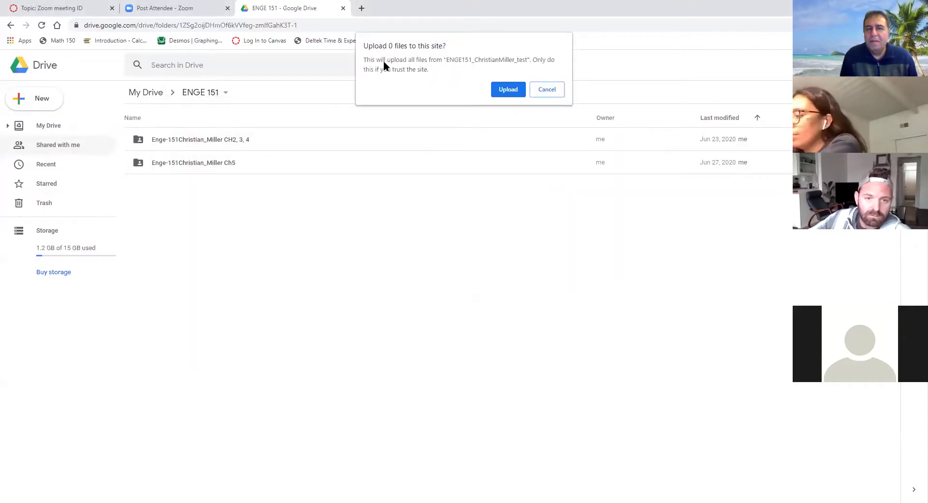
left_click(504, 93)
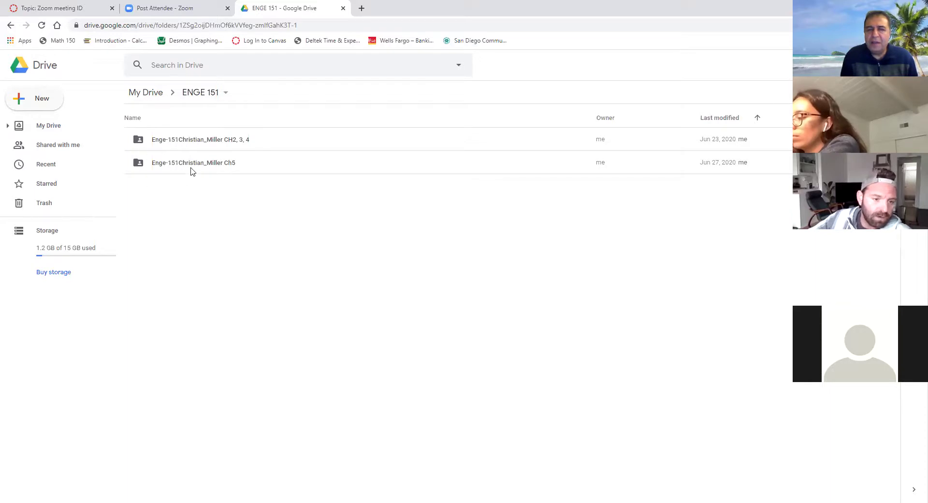
- Look at the chapter 5 part and drawing files in the Ch5 folder and return to ENGE 151
left_click(43, 106)
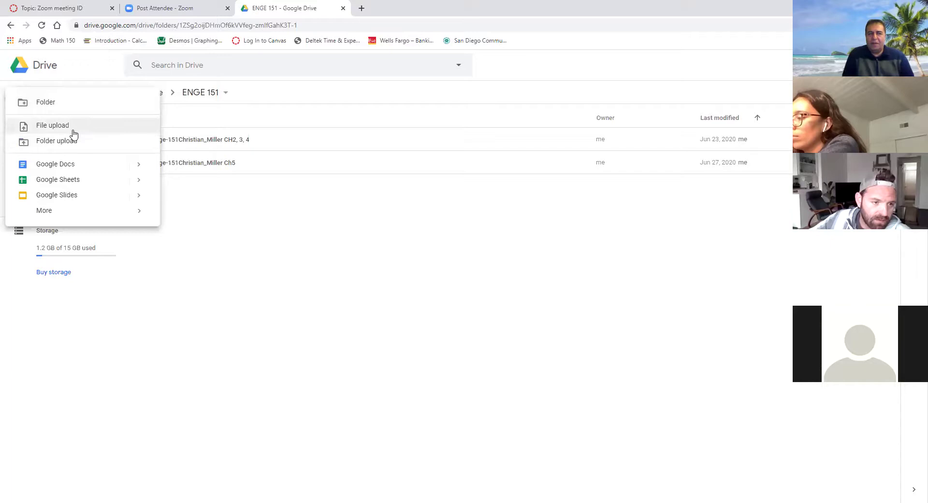
left_click(272, 259)
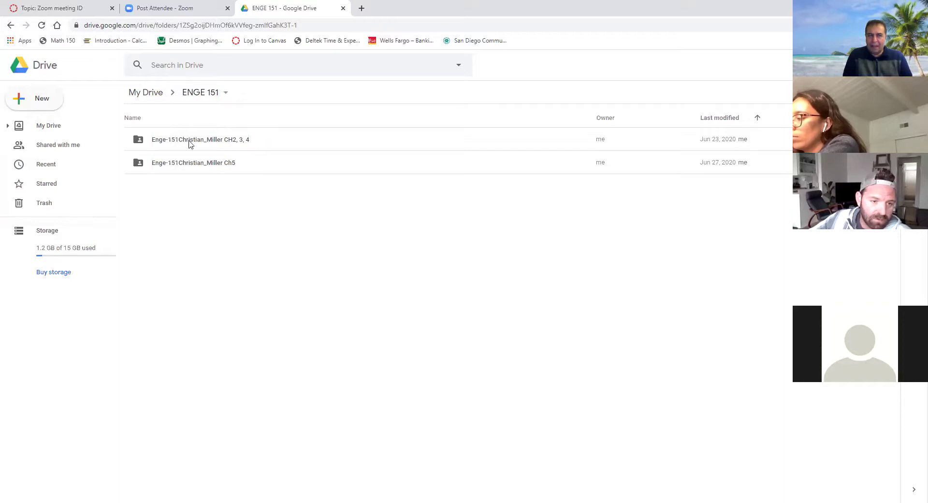
double_click(162, 166)
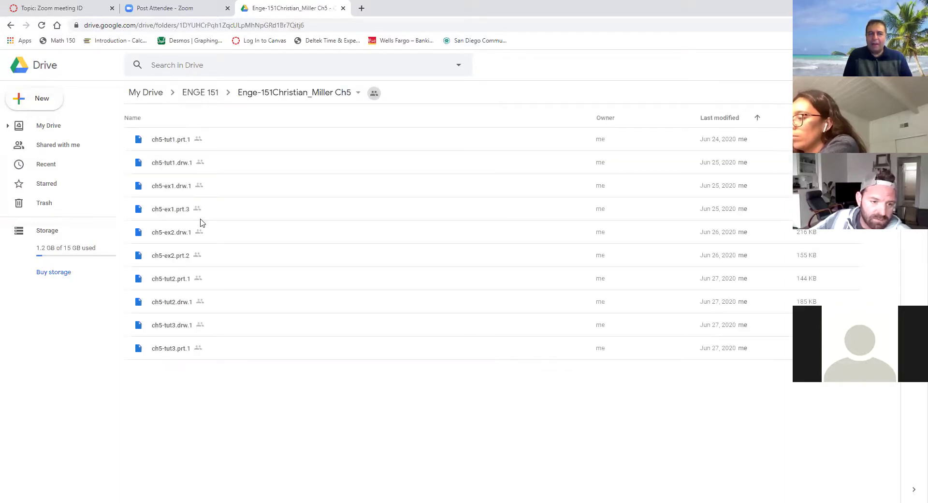
left_click(10, 25)
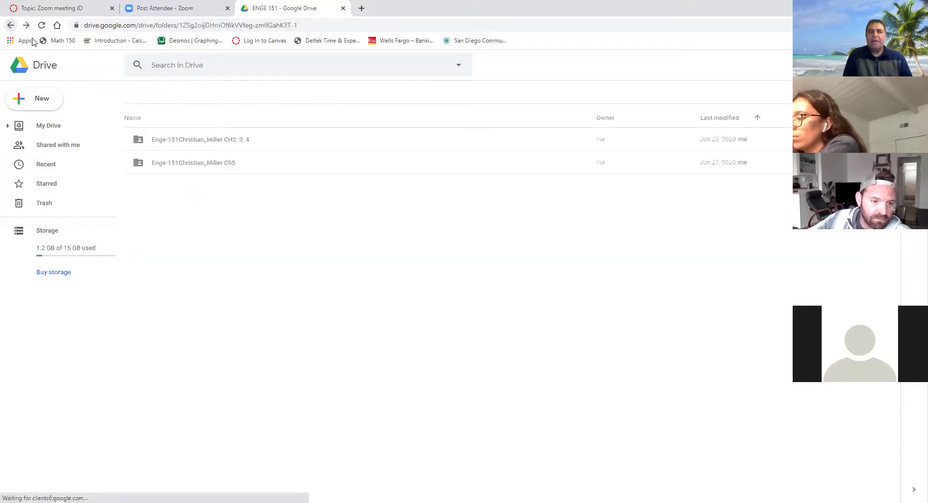
- Review the sharing settings of the Ch5 folder and close them without adding anyone
right_click(140, 165)
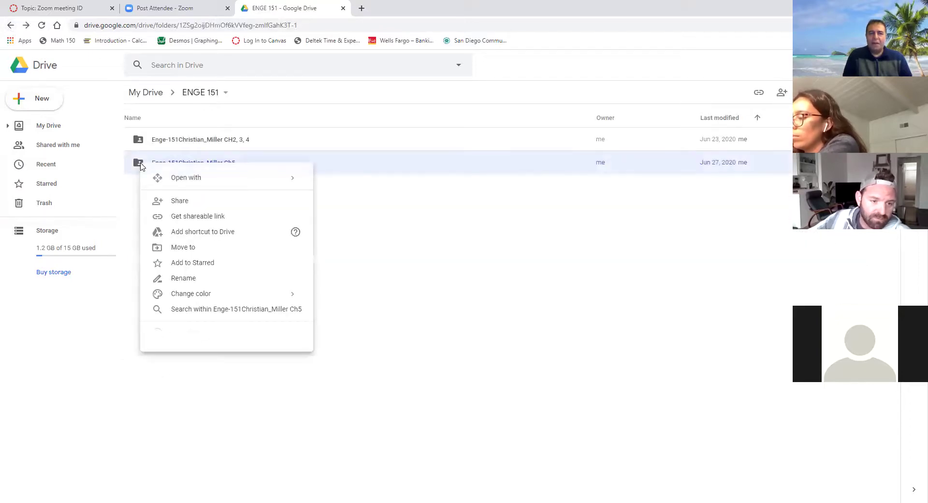
left_click(194, 205)
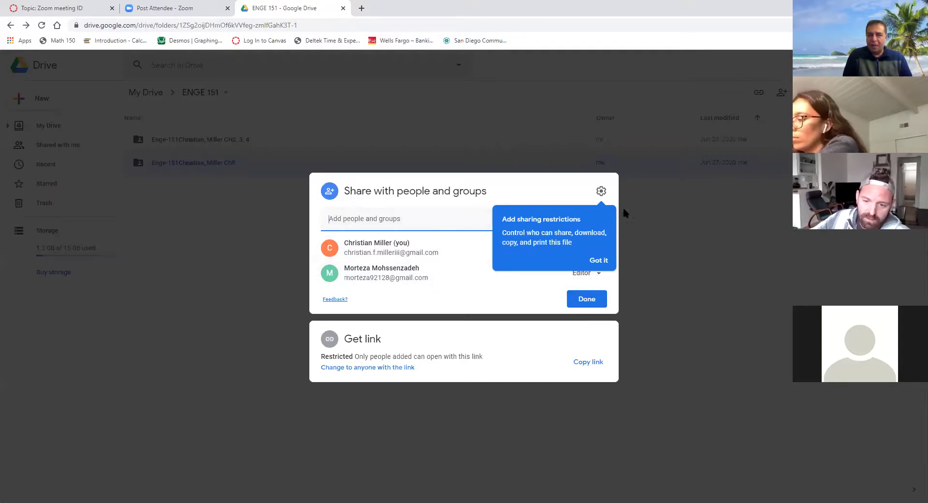
left_click(604, 300)
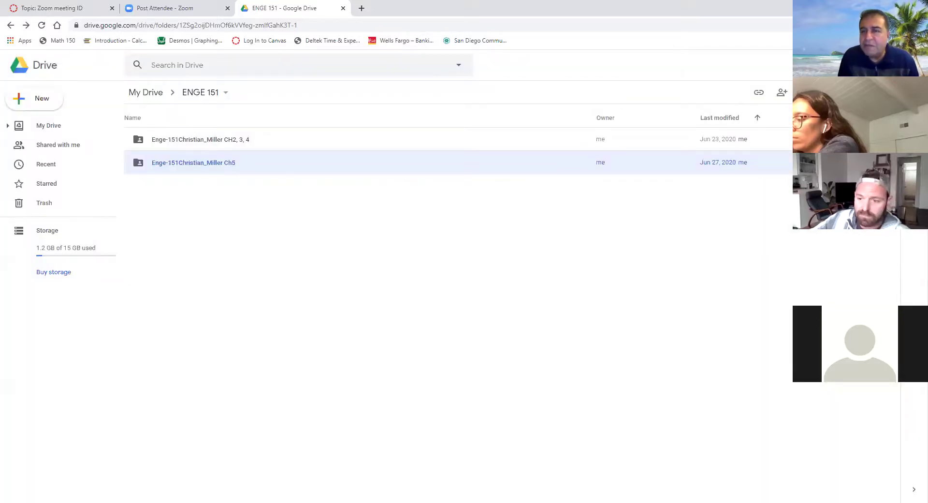
left_click(316, 346)
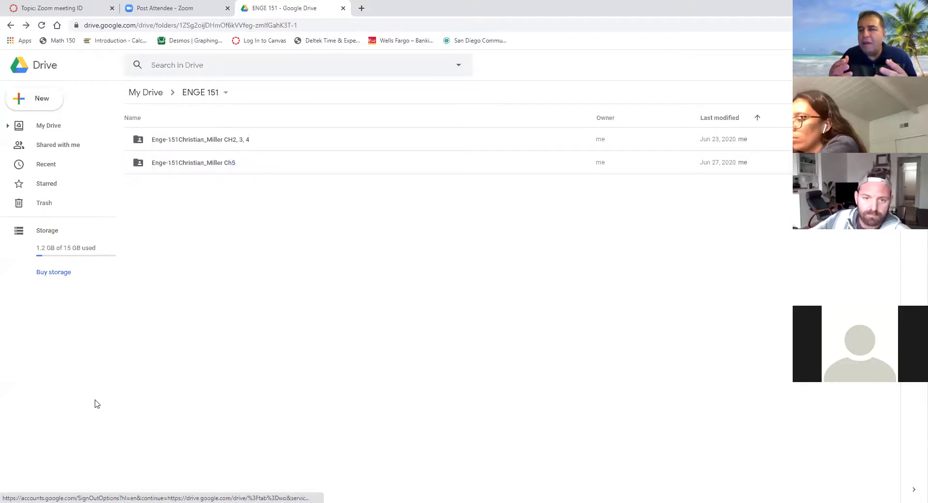
left_click(37, 99)
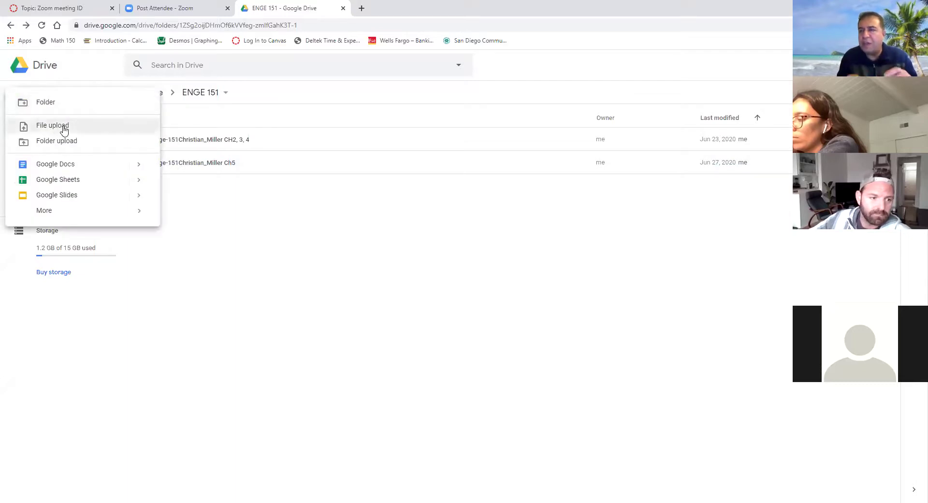
left_click(59, 140)
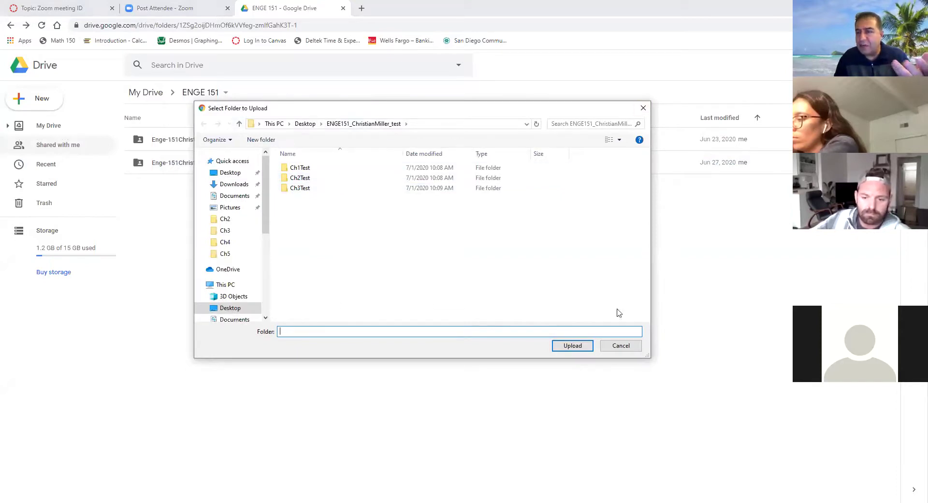
left_click(621, 346)
left_click(45, 103)
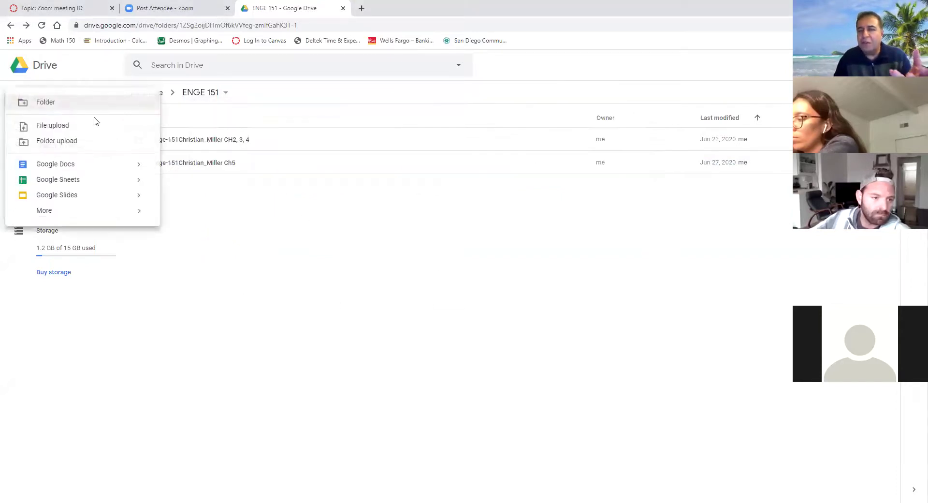
left_click(78, 129)
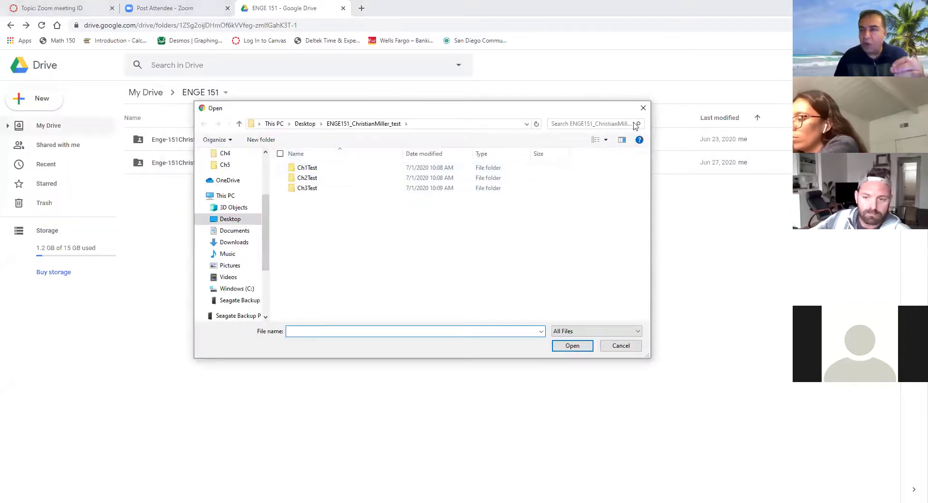
left_click(621, 346)
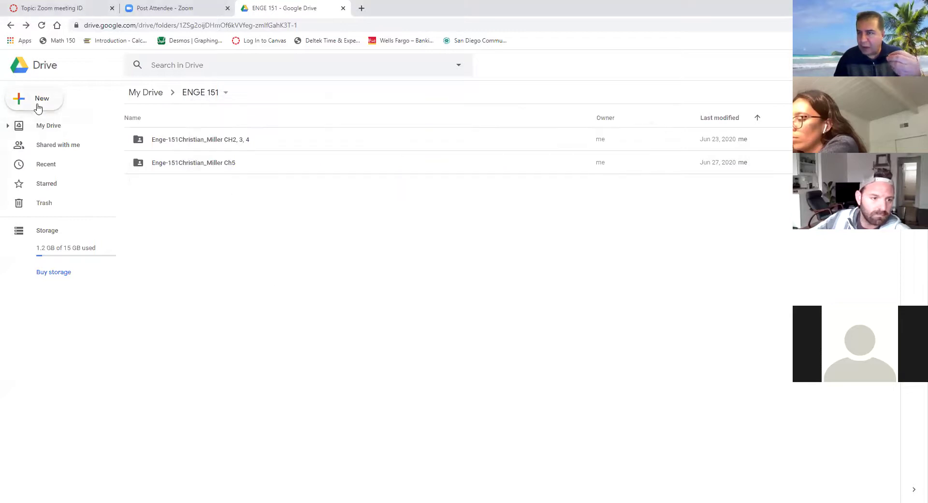
- Browse to the ENGE151 test folder on the Desktop as a folder upload source, examine its subfolders, and cancel the upload
left_click(37, 101)
left_click(56, 144)
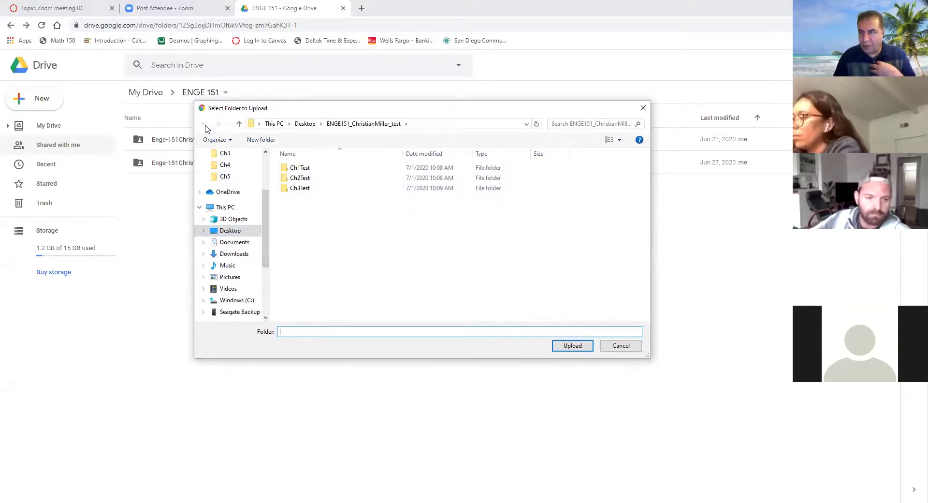
scroll(230, 189, "up", 1)
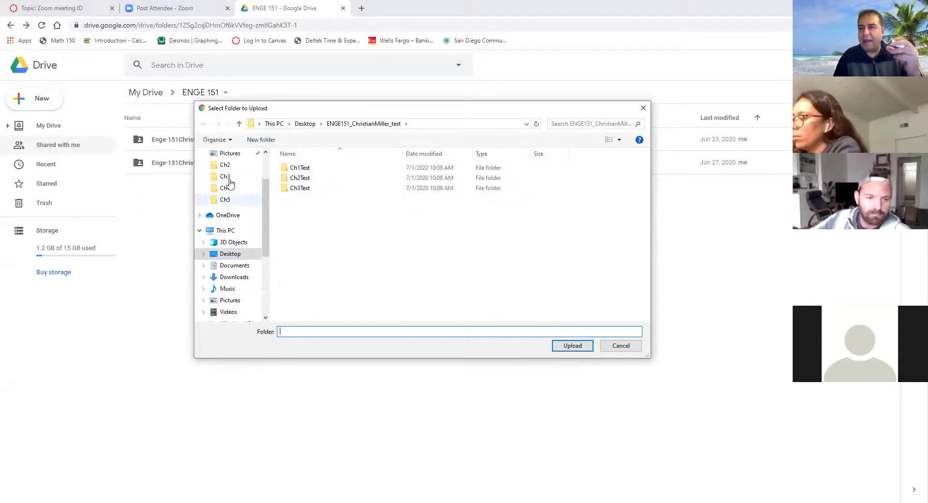
left_click(232, 265)
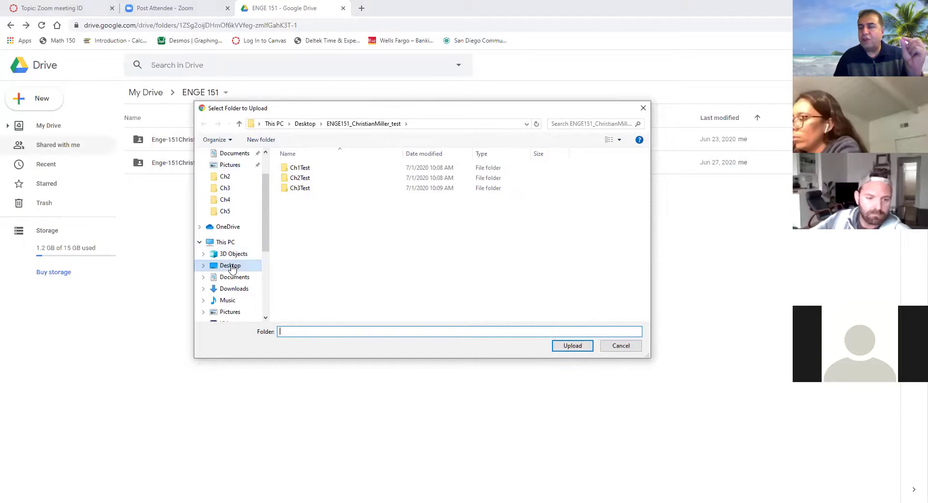
left_click(329, 179)
double_click(329, 178)
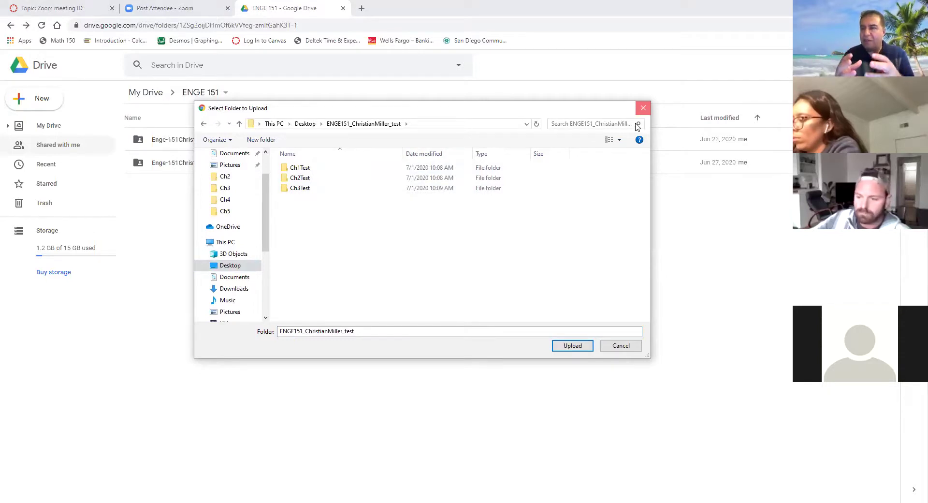
key("Escape")
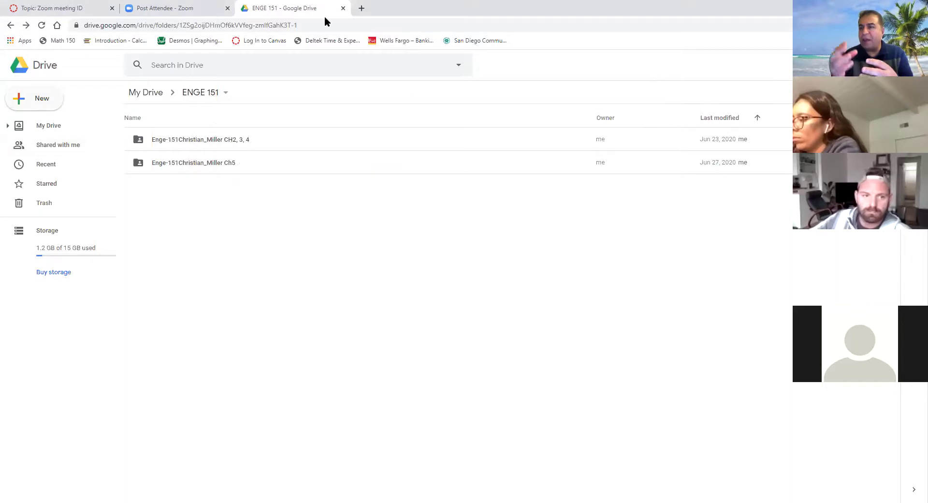
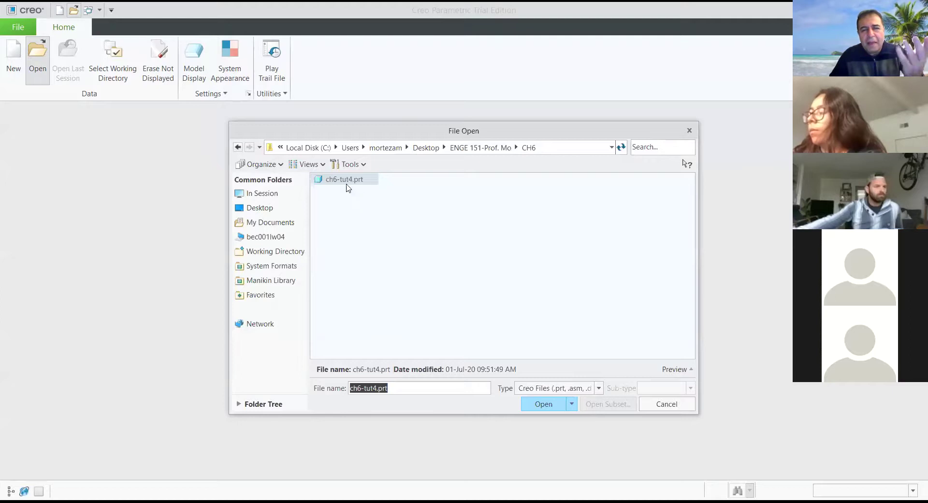
- Switch to Creo Parametric and open the part ch6-tut4.prt from the CH6 folder
double_click(346, 180)
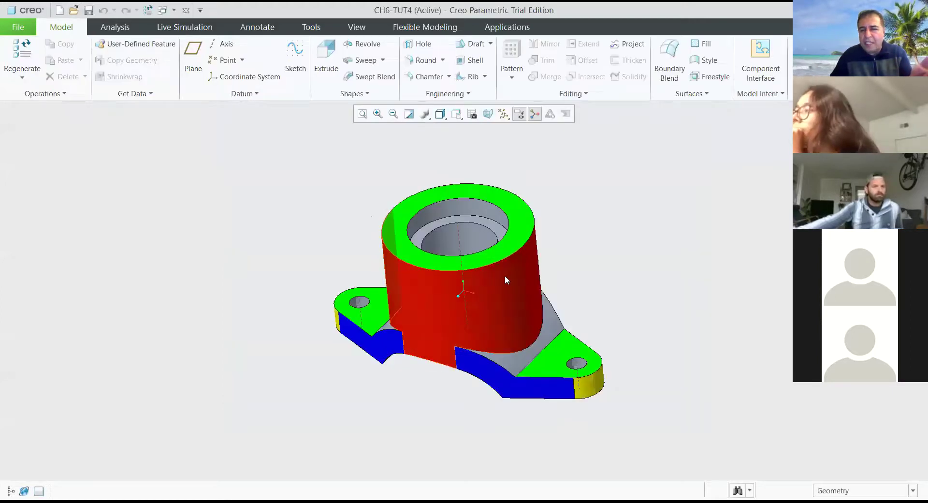
mouse_move(619, 303)
middle_mouse_down()
mouse_move(634, 259)
mouse_move(636, 307)
mouse_move(621, 355)
mouse_move(623, 310)
middle_mouse_up()
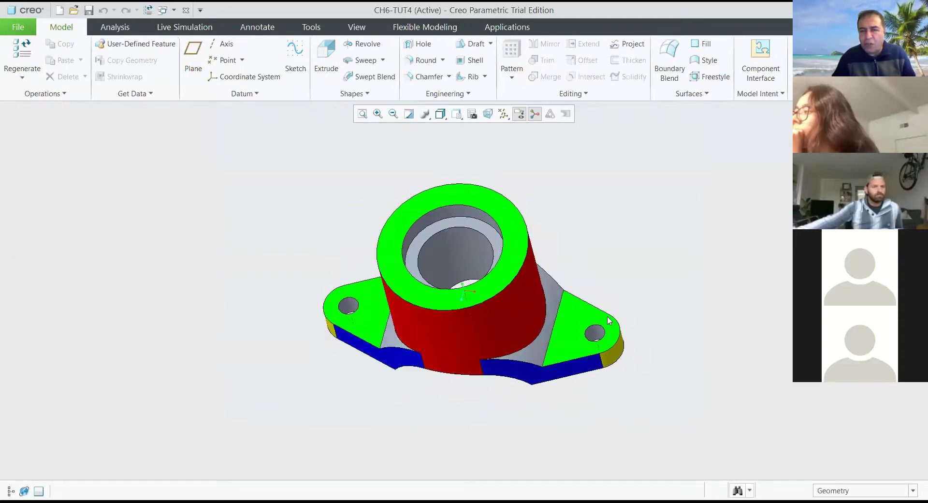
- Show the model tree and delete the Hole 1 feature from the part
scroll(426, 320, "down", 3)
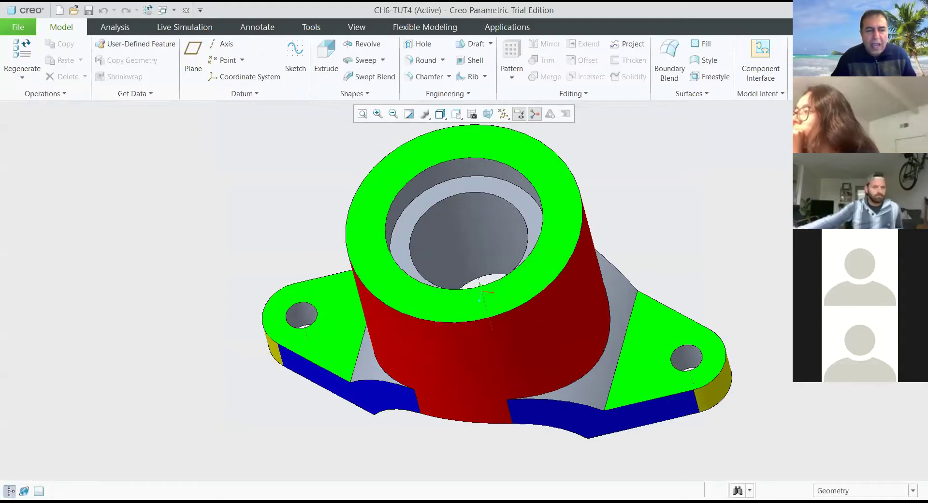
left_click(10, 491)
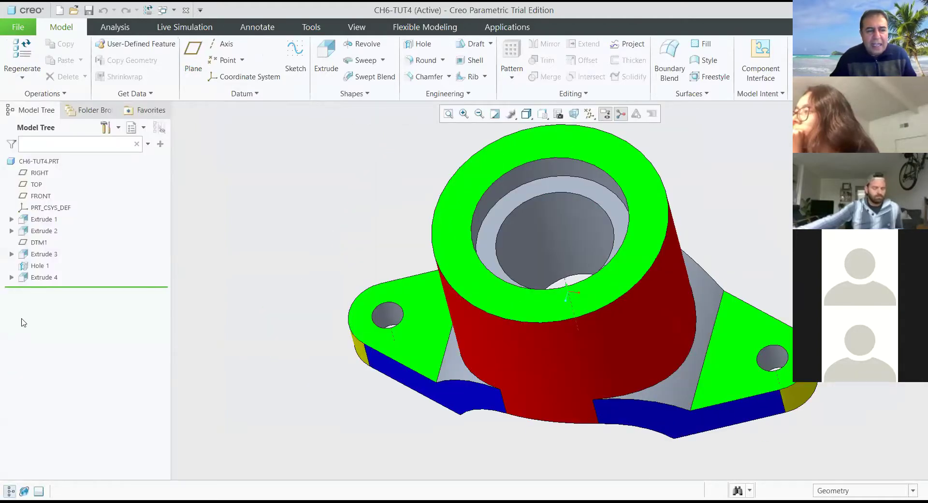
left_click(44, 267)
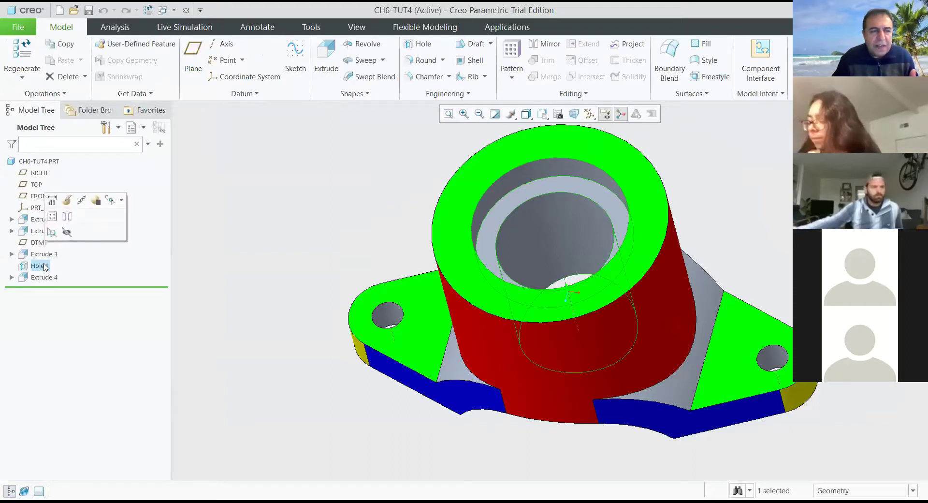
right_click(44, 268)
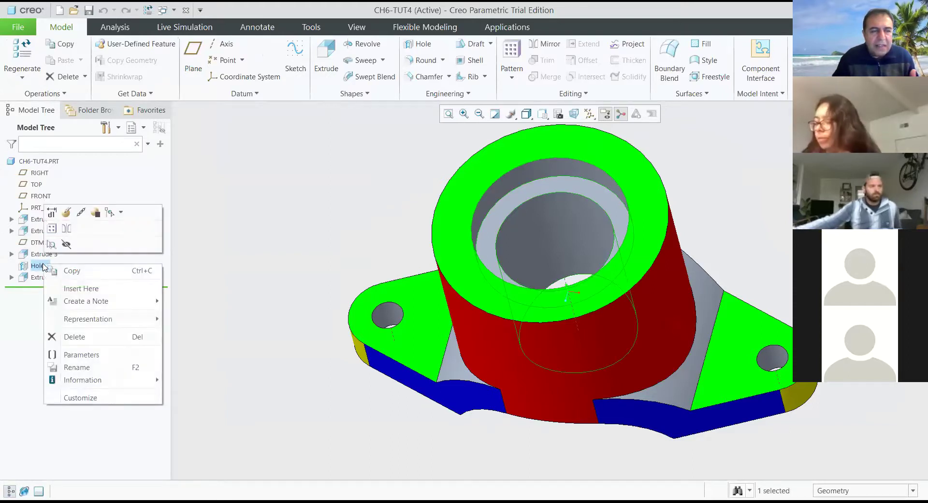
left_click(76, 336)
left_click(434, 273)
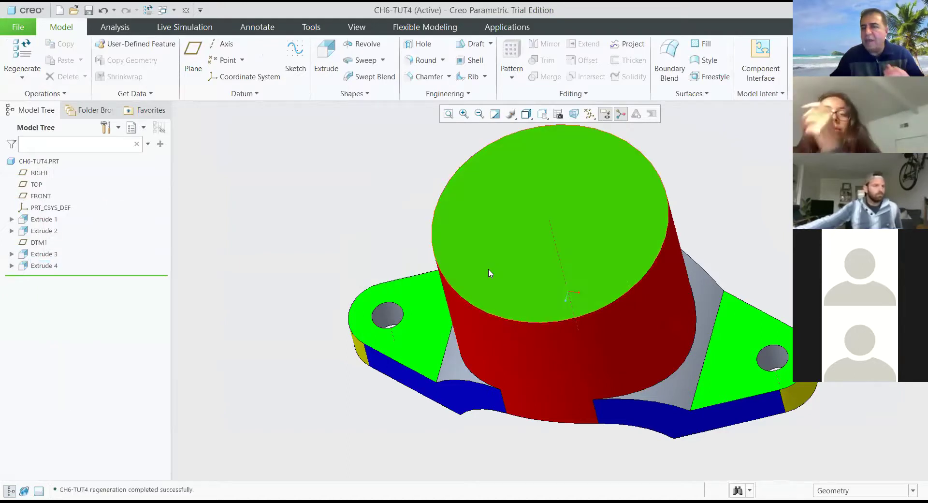
- Hide the datum axes and display them again to point out the central axis of the cylindrical boss
scroll(488, 271, "down", 3)
scroll(518, 276, "up", 3)
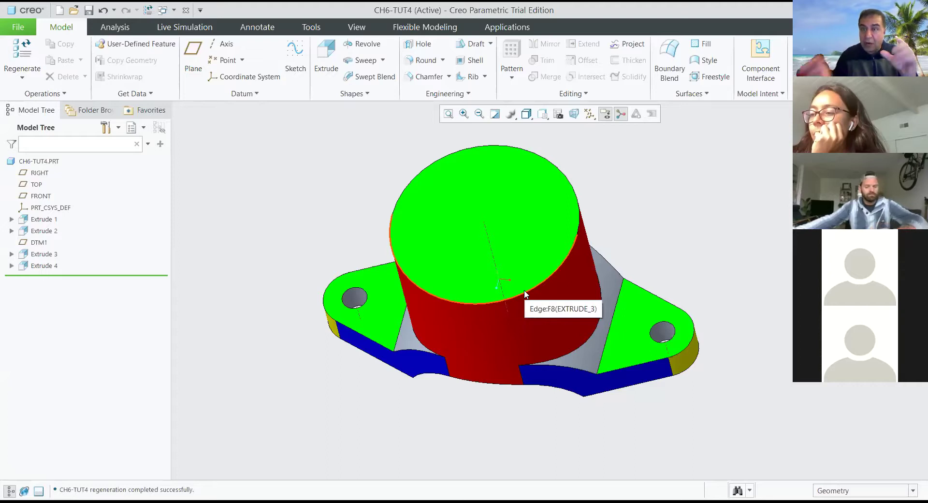
scroll(472, 266, "down", 2)
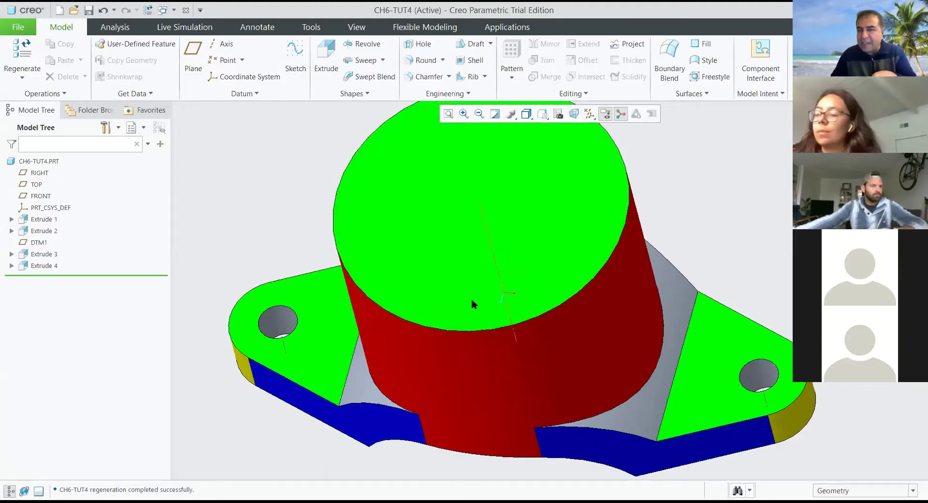
scroll(473, 303, "up", 3)
left_click(589, 113)
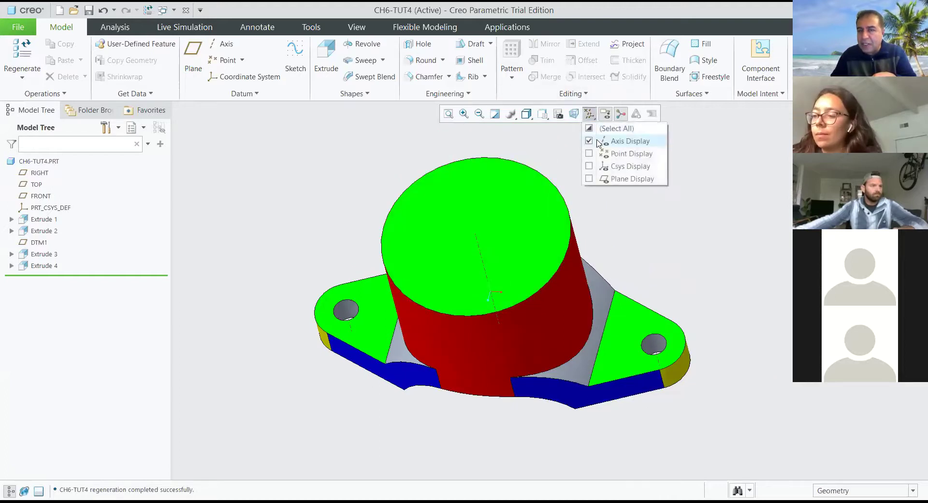
left_click(597, 141)
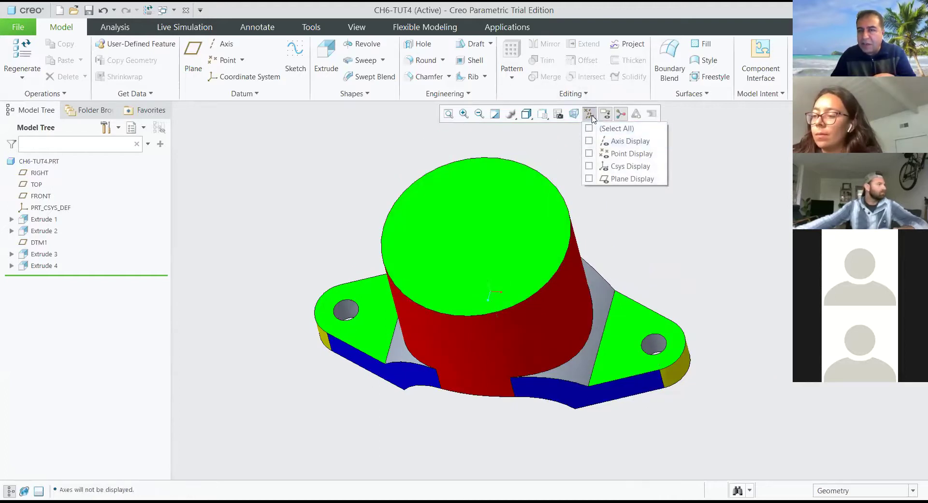
left_click(621, 141)
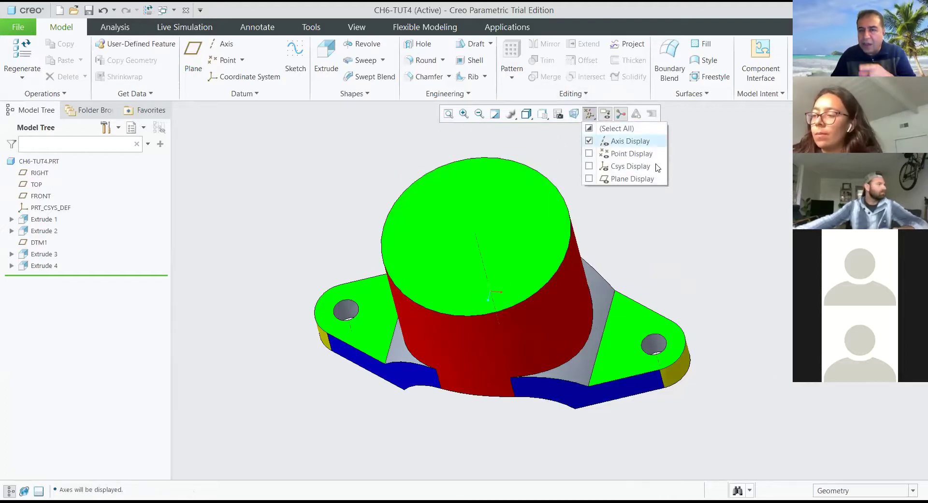
left_click(698, 183)
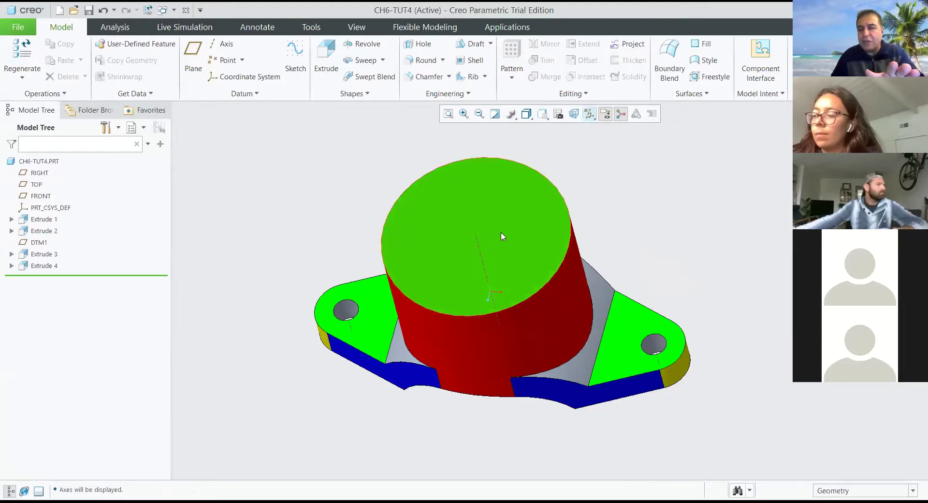
scroll(503, 235, "up", 1)
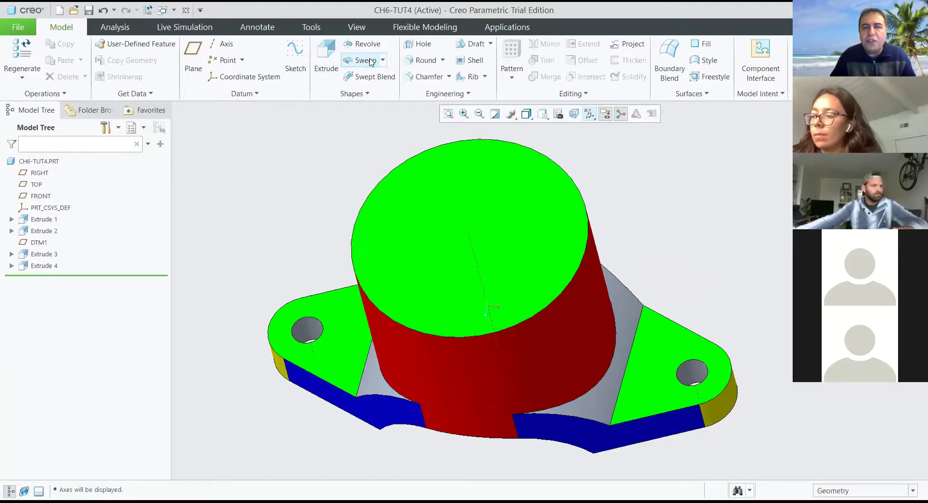
- Start a simple hole on the top face of the cylindrical boss, using the standard hole profile with a counterbore
left_click(421, 44)
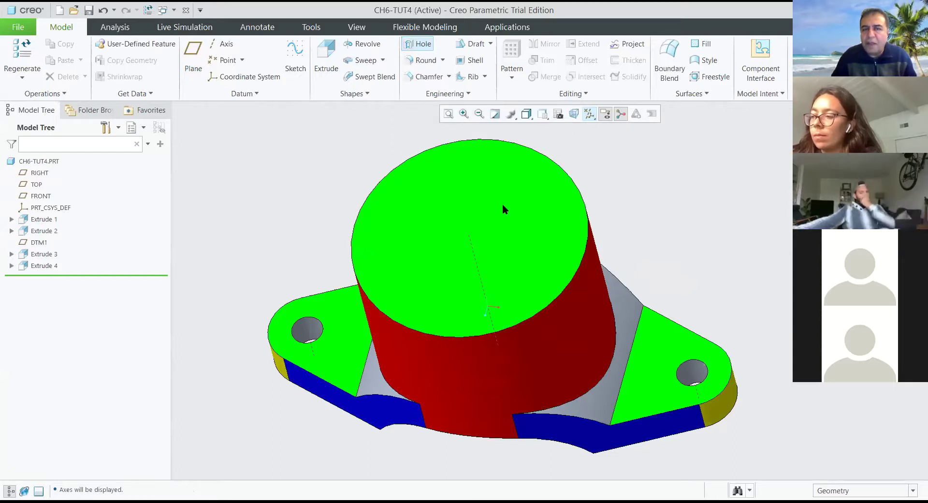
left_click(427, 51)
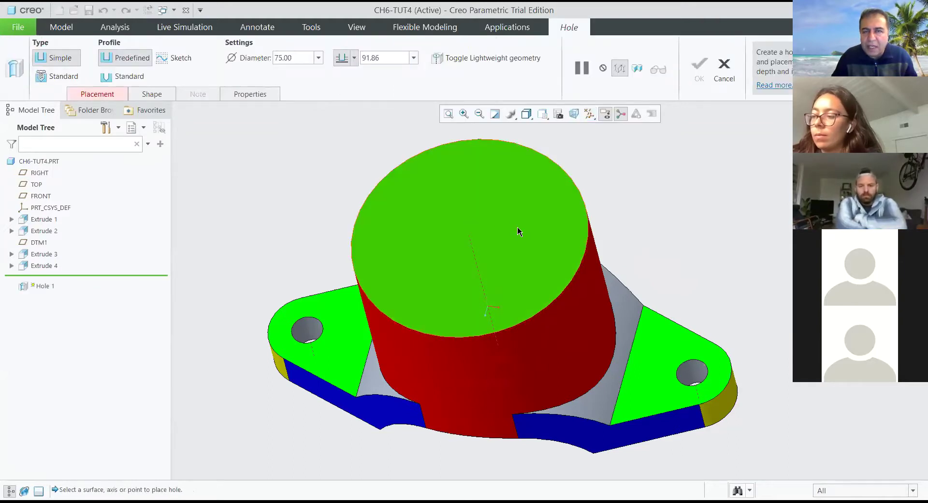
left_click(504, 211)
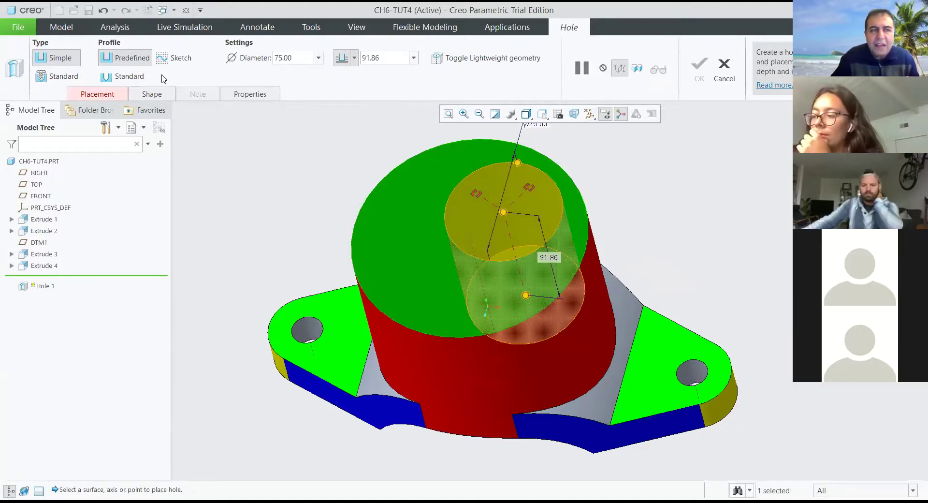
left_click(132, 80)
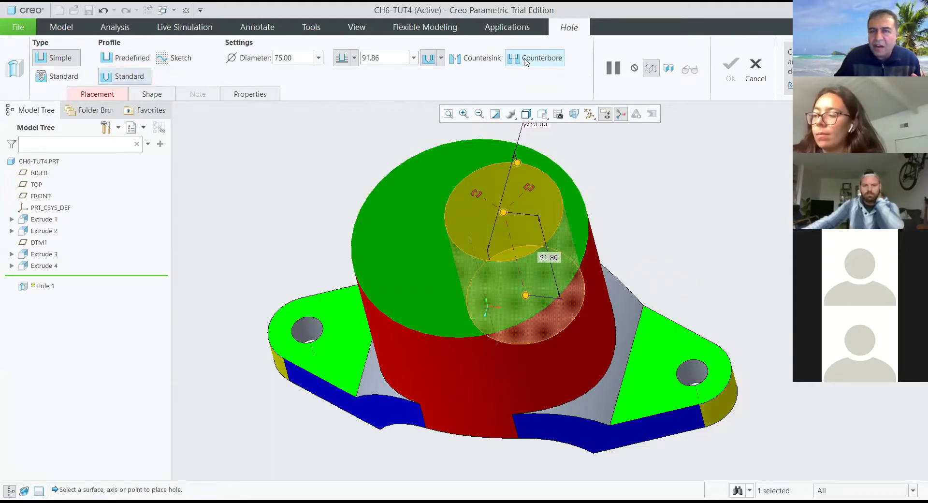
- Set the hole's depth option to To Next, the counterbore diameter to 100 and the counterbore depth to 20
left_click(151, 94)
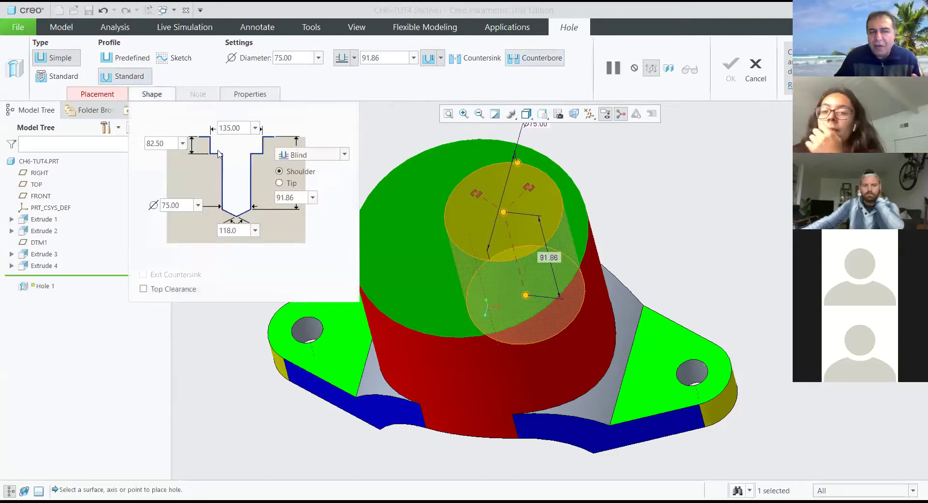
left_click(345, 155)
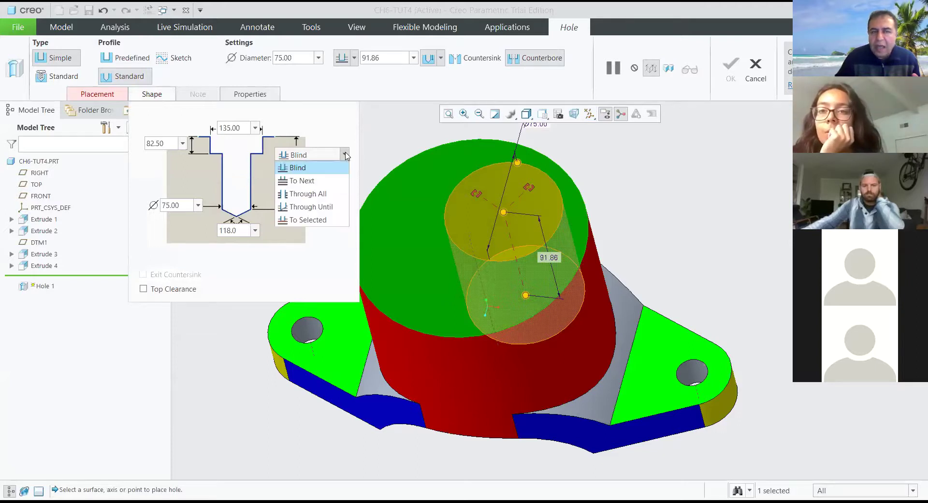
left_click(302, 181)
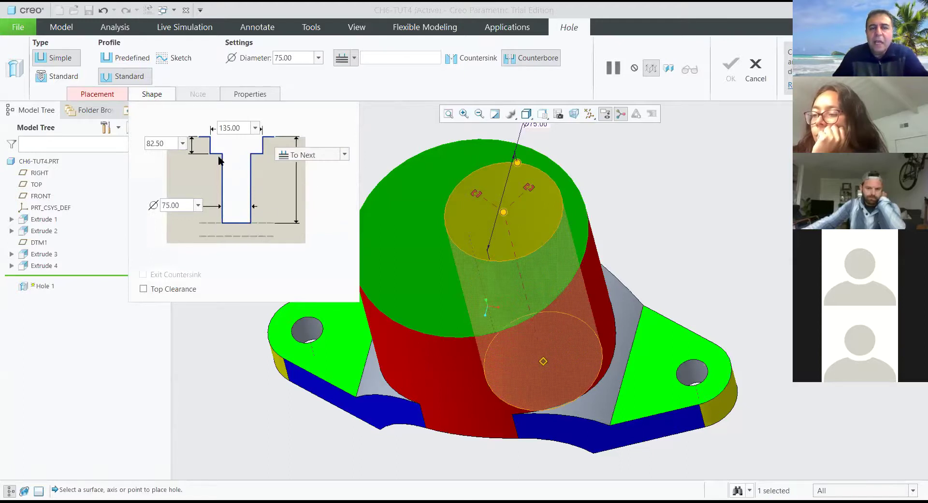
double_click(230, 127)
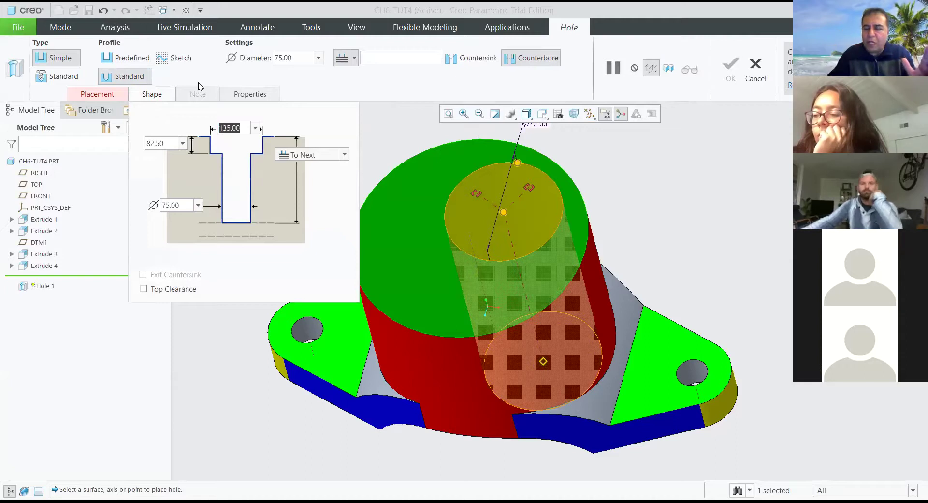
type("100")
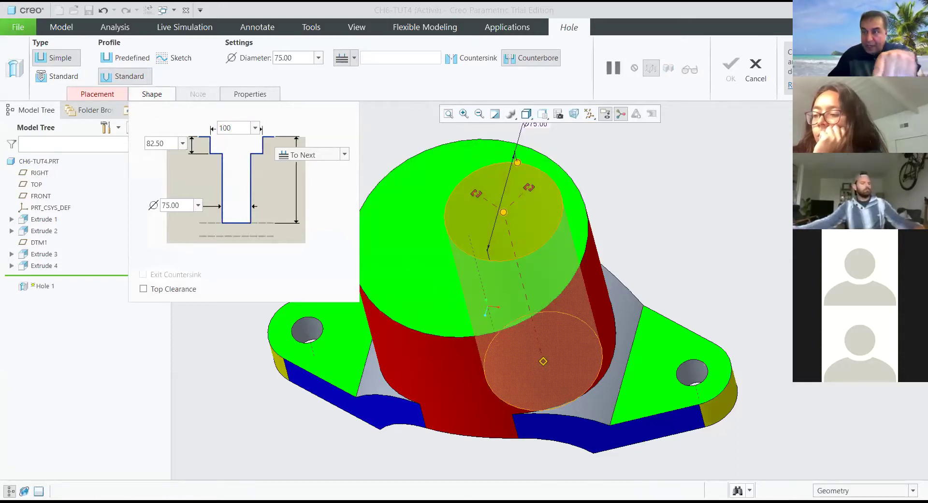
key("Return")
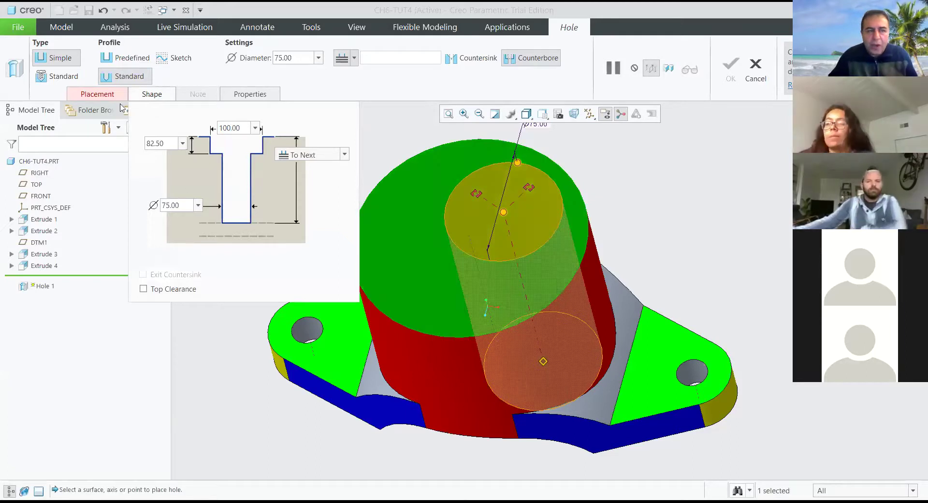
double_click(151, 145)
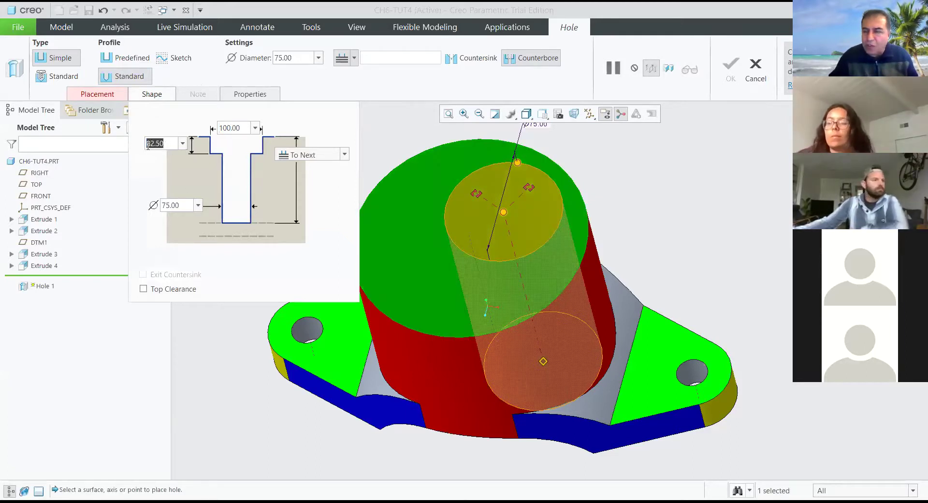
type("20")
key("Return")
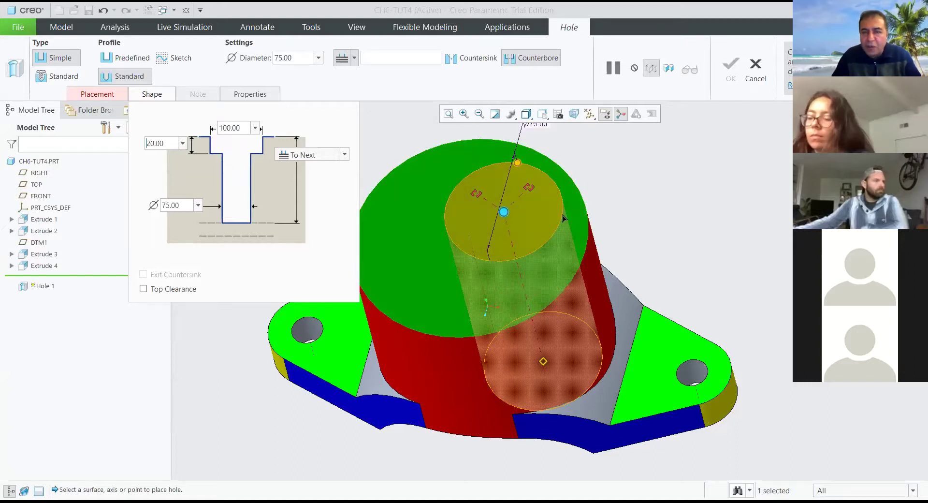
- Add the boss's central axis as a placement reference to make the hole coaxial, and complete the hole
left_click_drag(563, 218, 559, 219)
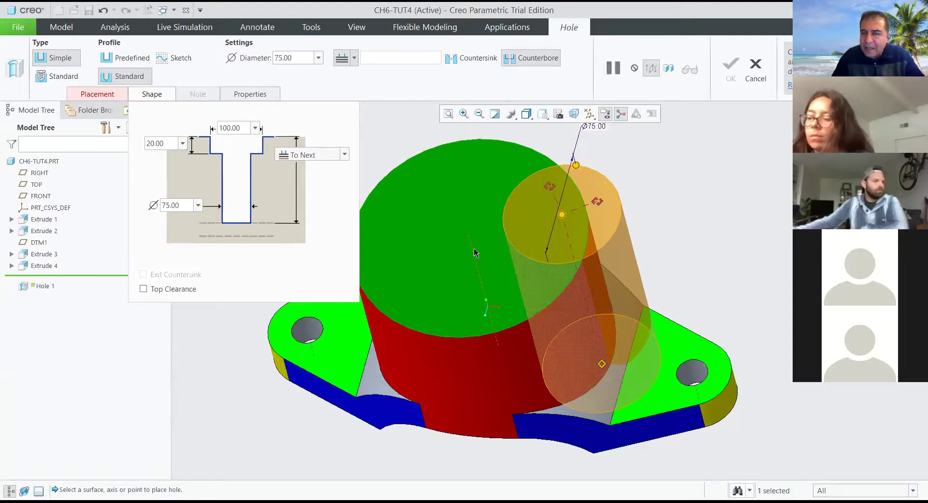
left_click(474, 251, "ctrl")
scroll(555, 239, "down", 2)
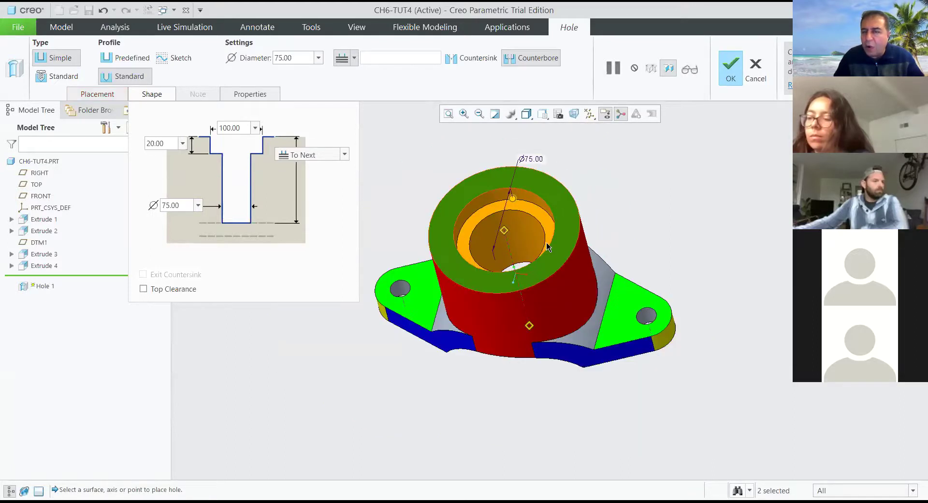
mouse_move(554, 246)
middle_mouse_down()
mouse_move(553, 120)
mouse_move(571, 259)
mouse_move(571, 245)
middle_mouse_up()
scroll(570, 247, "down", 1)
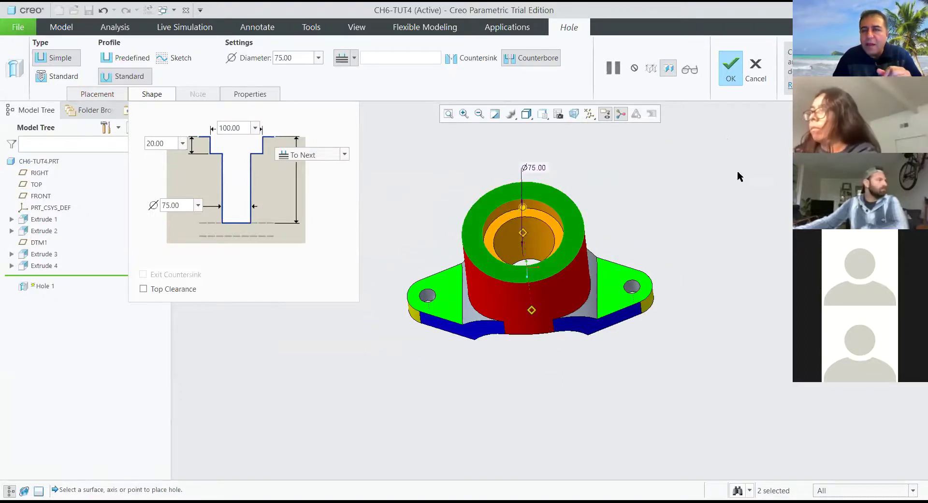
left_click(730, 62)
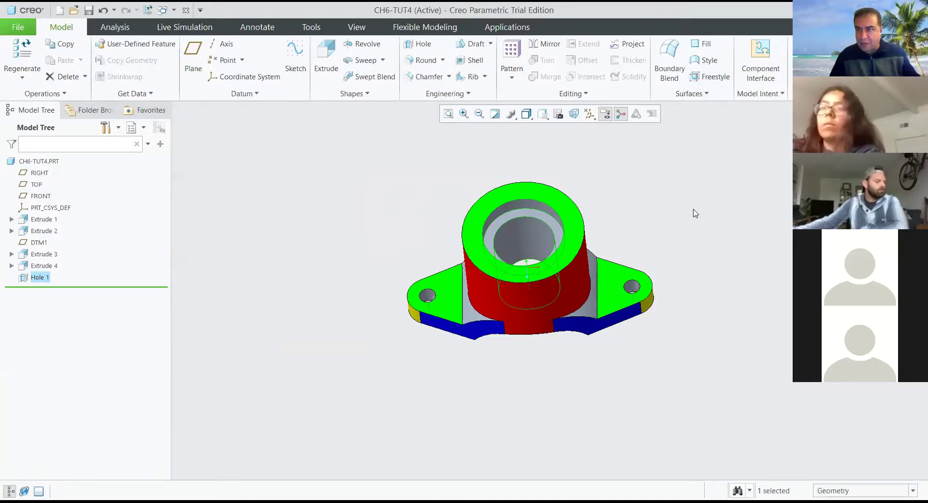
- Close the ch6-tut4 part and create a new solid part with the default name and template
left_click(25, 30)
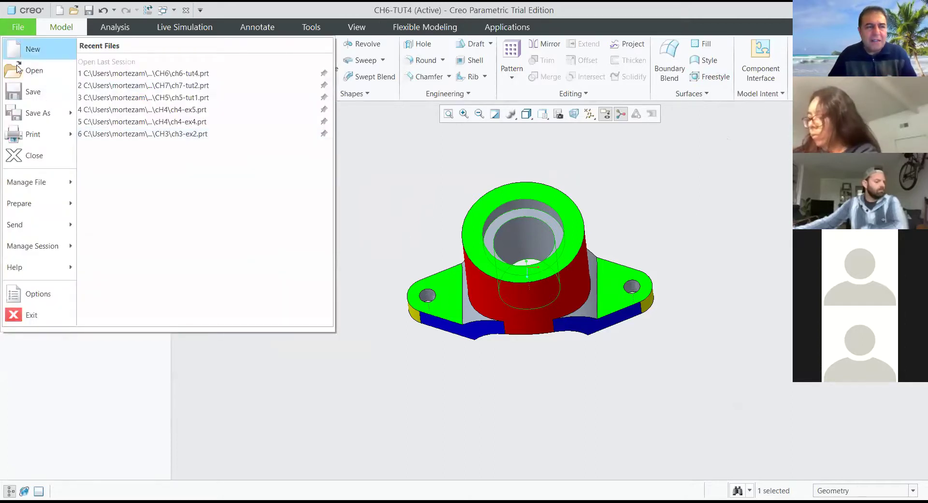
left_click(32, 156)
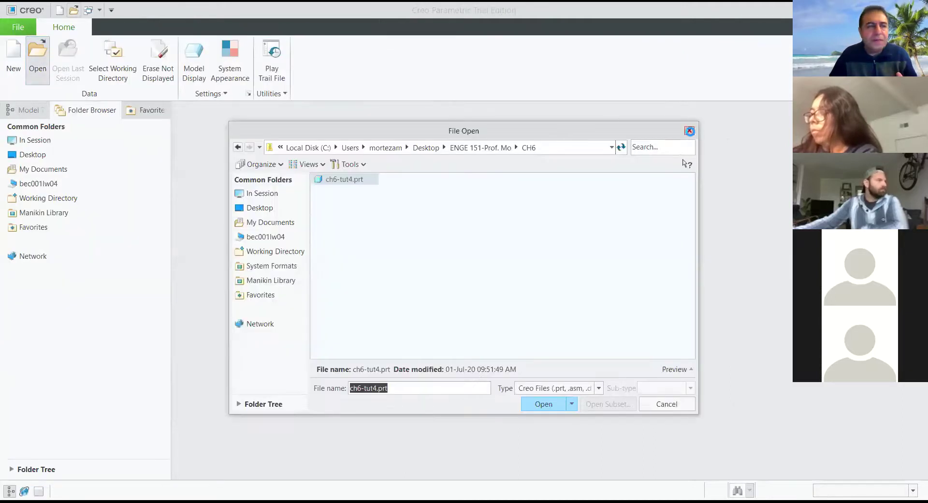
left_click(690, 131)
left_click(14, 58)
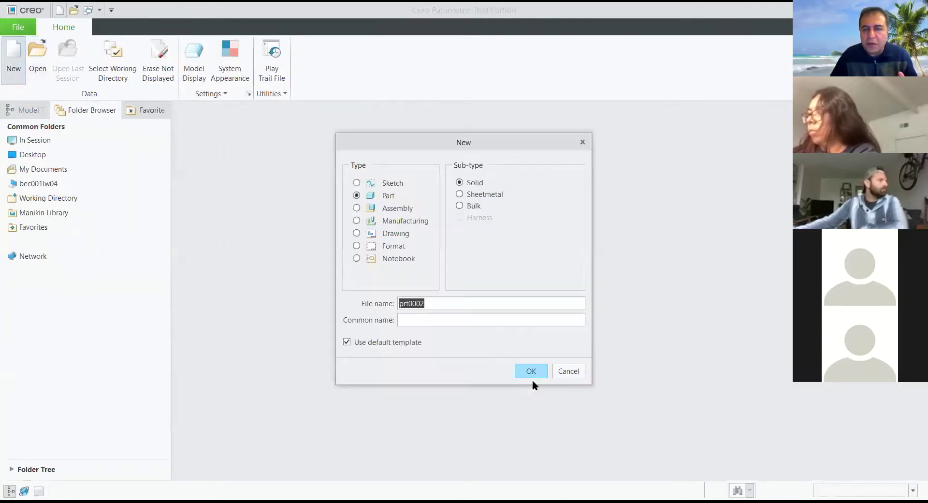
left_click(532, 372)
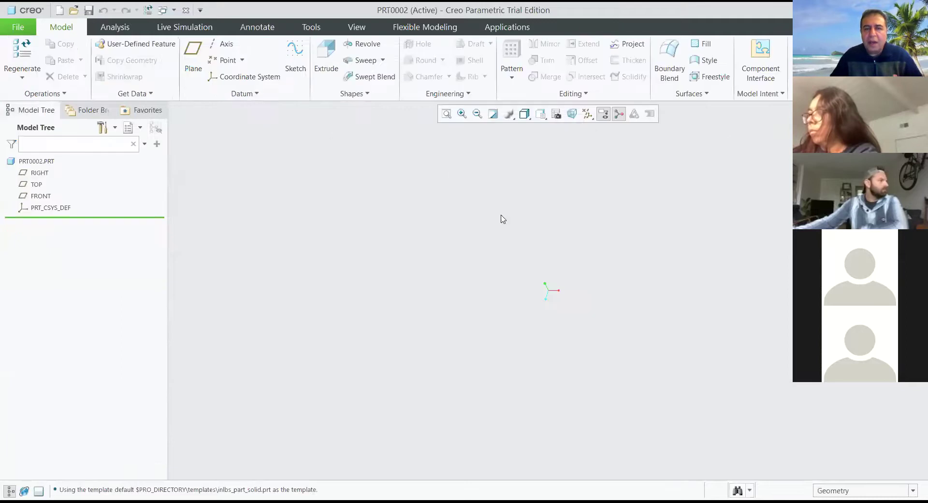
- Turn on the display of all datum axes, points, coordinate systems and planes
left_click(587, 115)
left_click(605, 128)
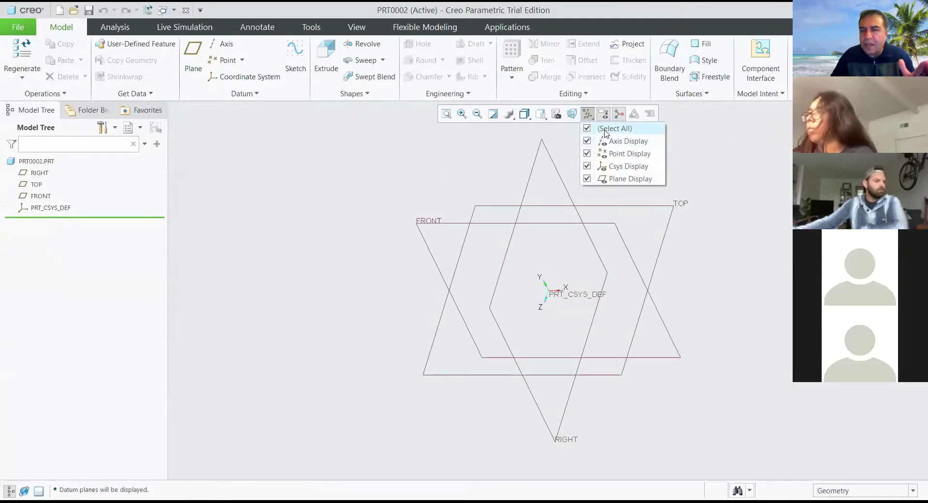
left_click(429, 197)
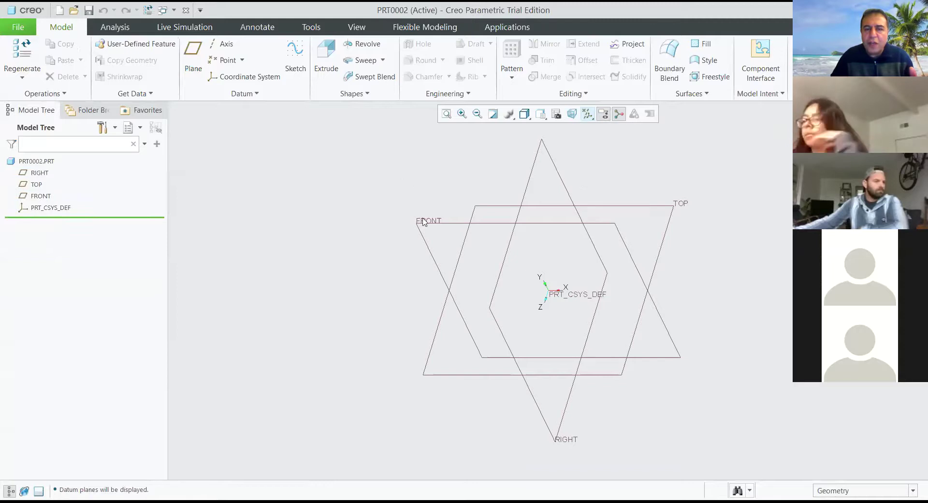
- Start an extrude sketch on the FRONT plane, view it square-on, and hide all datum displays
left_click(327, 57)
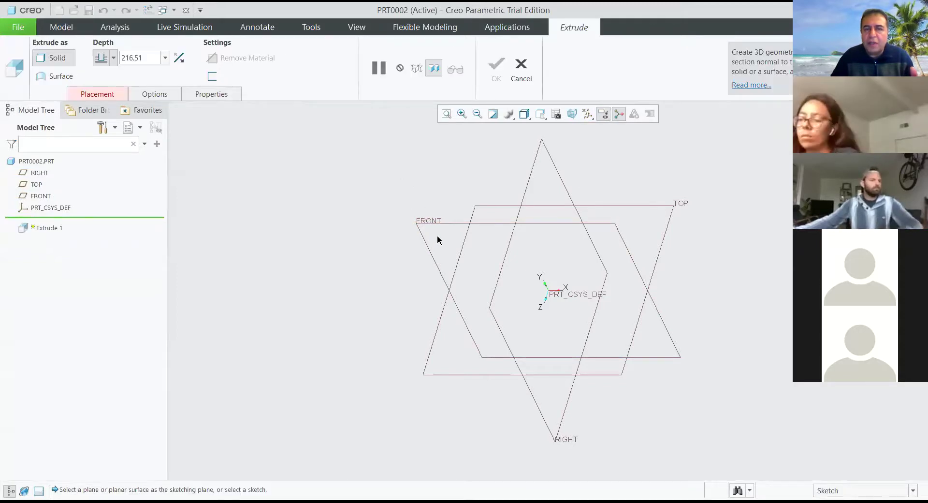
left_click(435, 222)
left_click(572, 115)
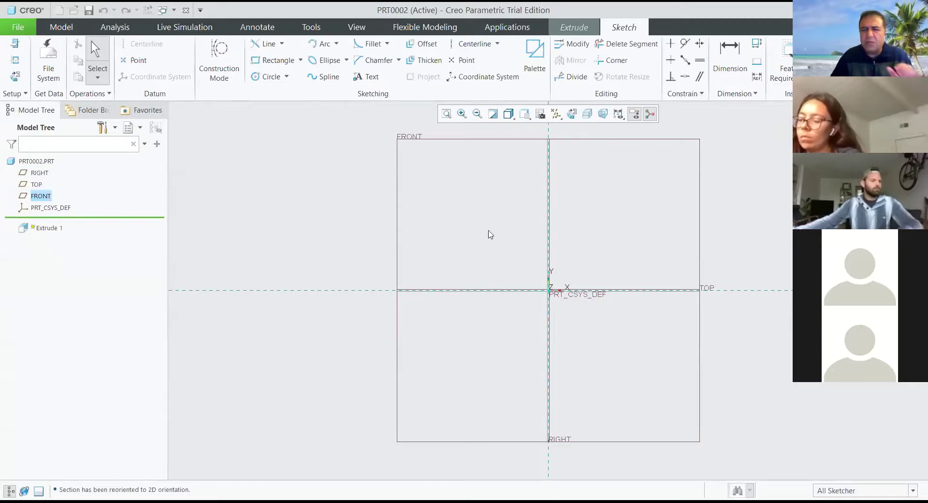
left_click(556, 114)
left_click(583, 128)
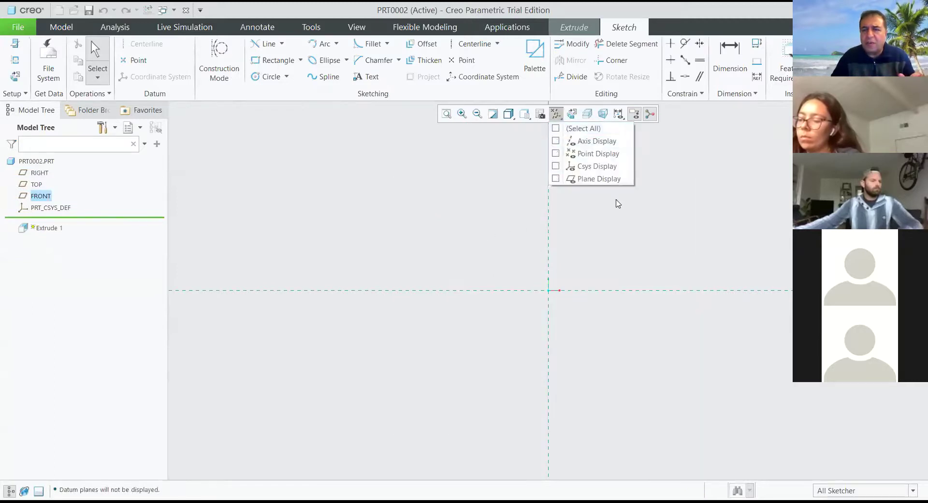
- Draw a vertical centerline through the sketch origin
left_click(473, 43)
left_click(551, 145)
left_click(554, 229)
middle_click(612, 213)
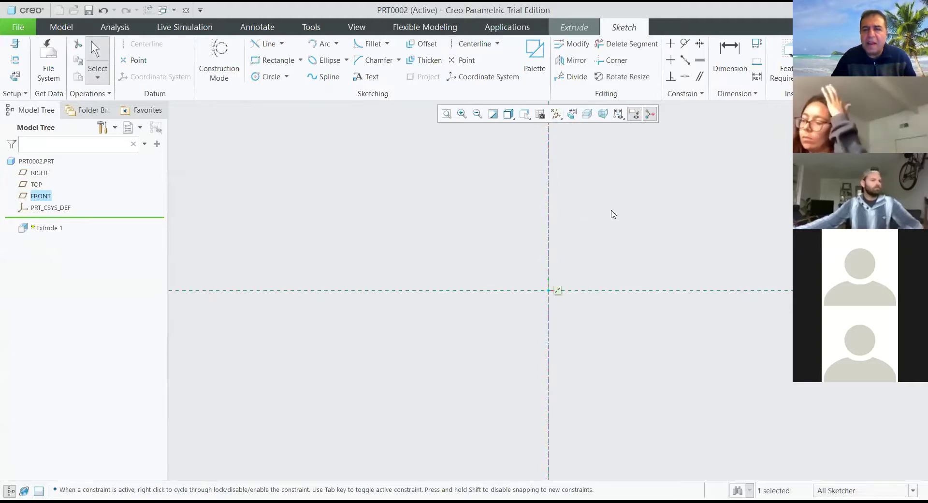
- Sketch a rectangle about 152 wide and 224 high, symmetric about the centerline with its base on the horizontal reference
left_click(273, 60)
left_click(503, 157)
left_click(604, 292)
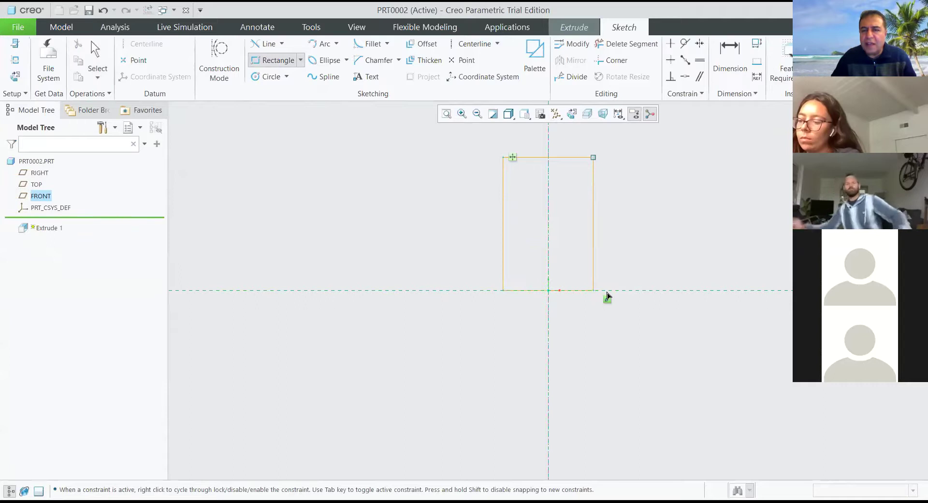
middle_click(635, 344)
- Set the rectangle's height to 200 and its width to 300
left_click(602, 209)
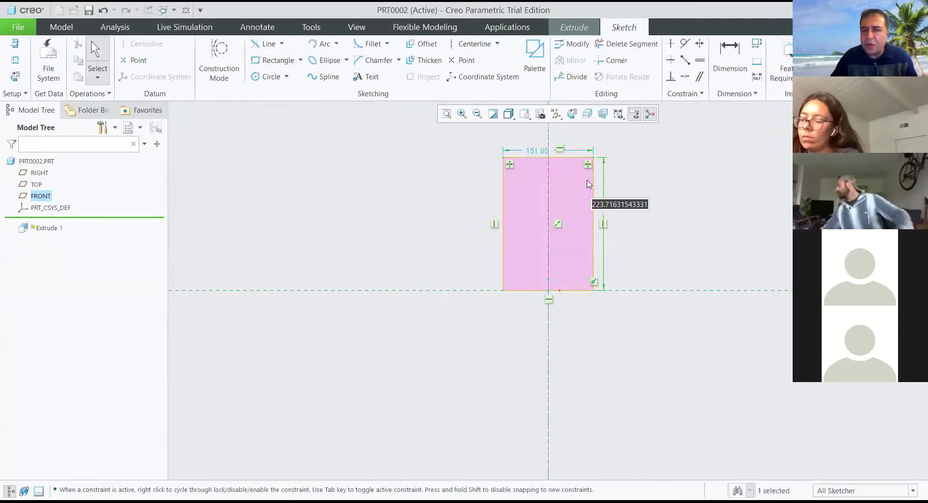
type("200")
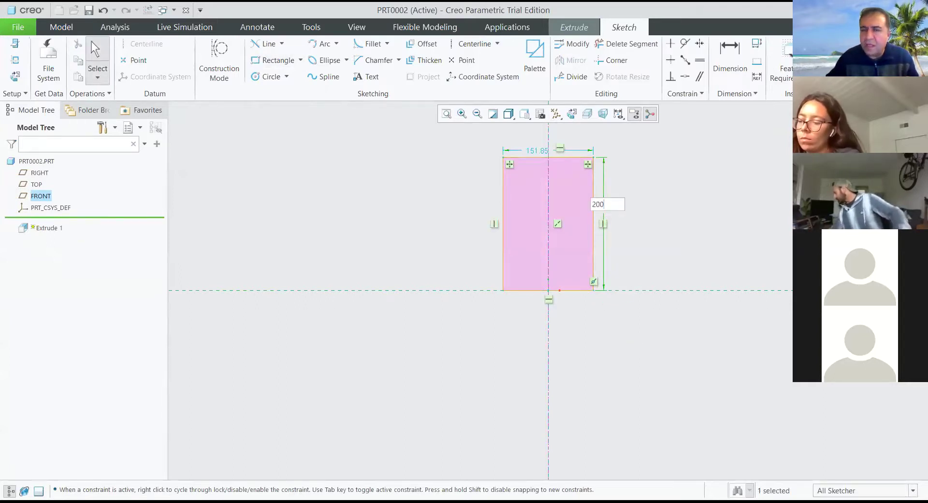
key("Return")
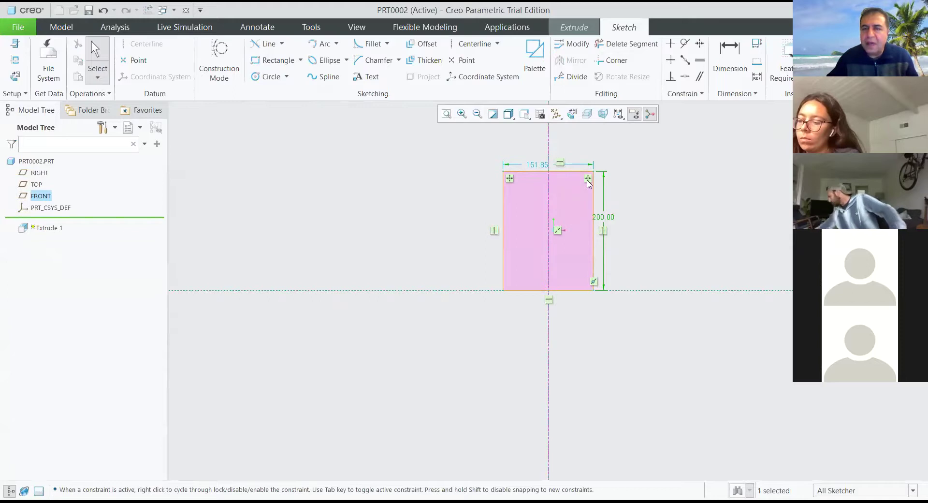
double_click(541, 164)
type("300")
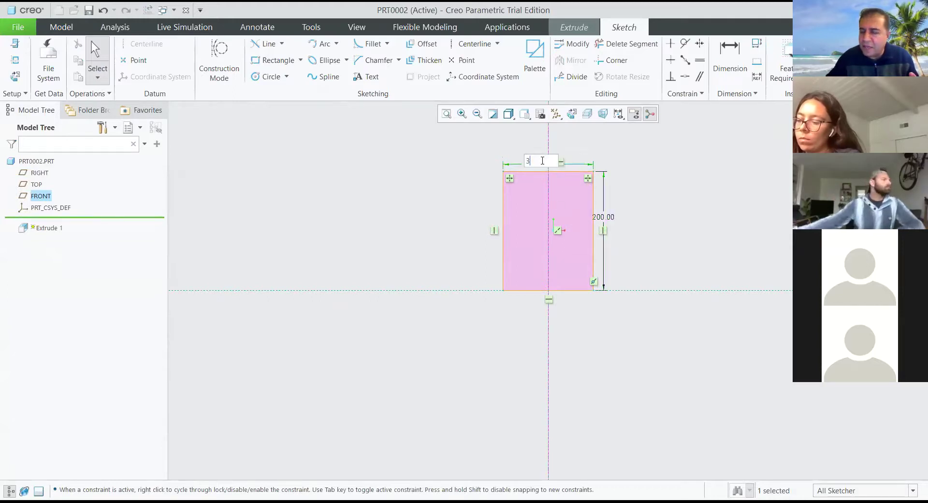
key("Return")
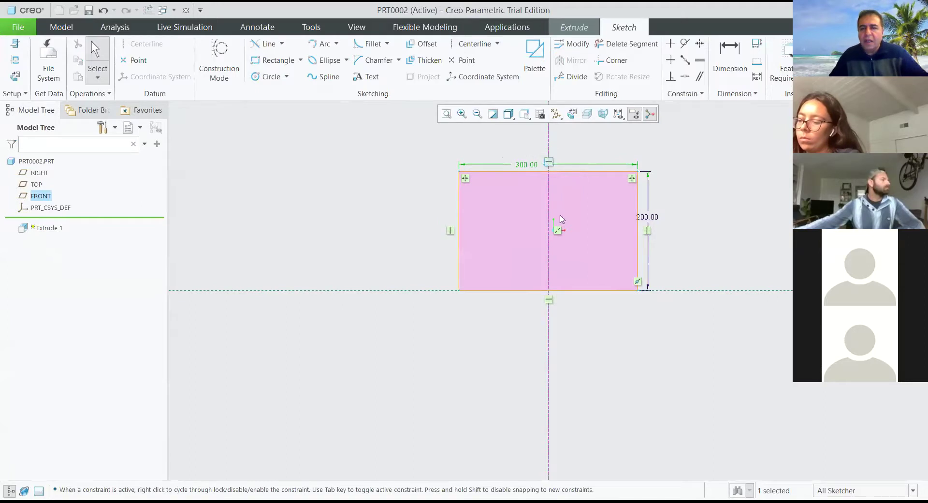
- Finish the sketch and extrude the rectangle as a solid to a depth of 100
scroll(558, 242, "down", 2)
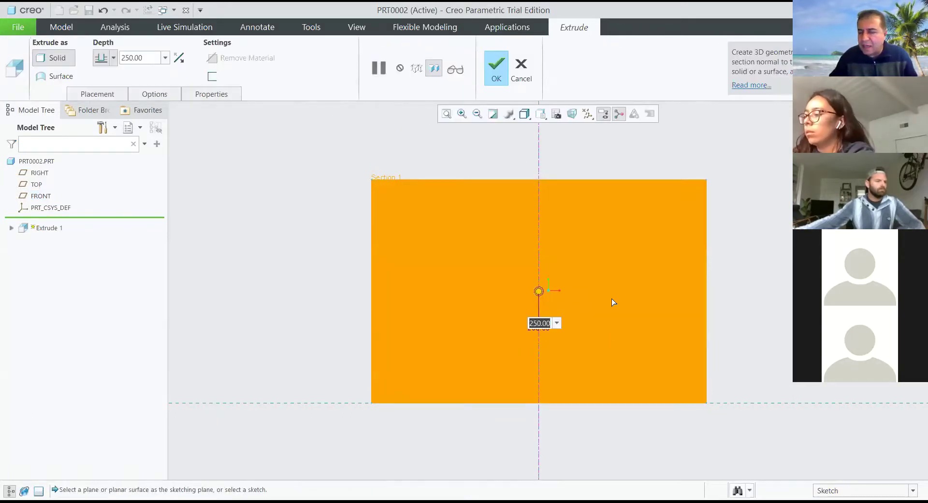
type("100")
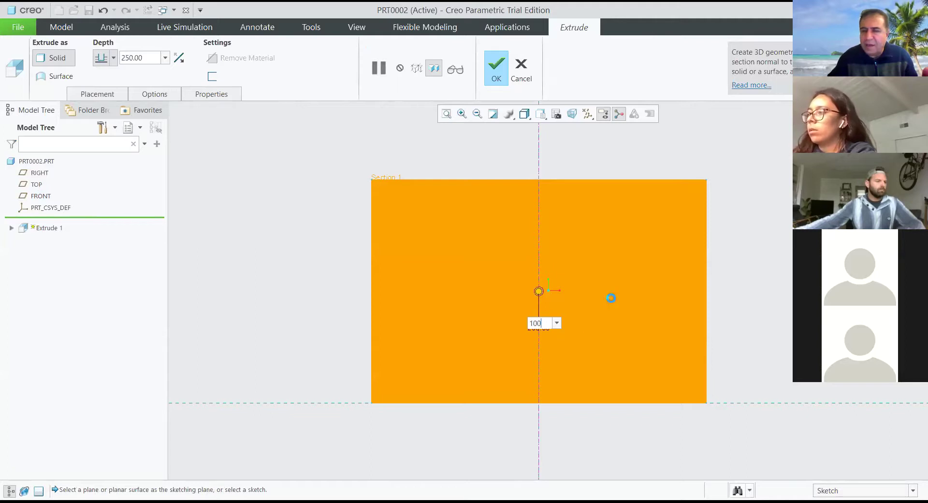
key("Return")
mouse_move(617, 313)
middle_mouse_down()
mouse_move(598, 336)
mouse_move(608, 328)
middle_mouse_up()
left_click(496, 67)
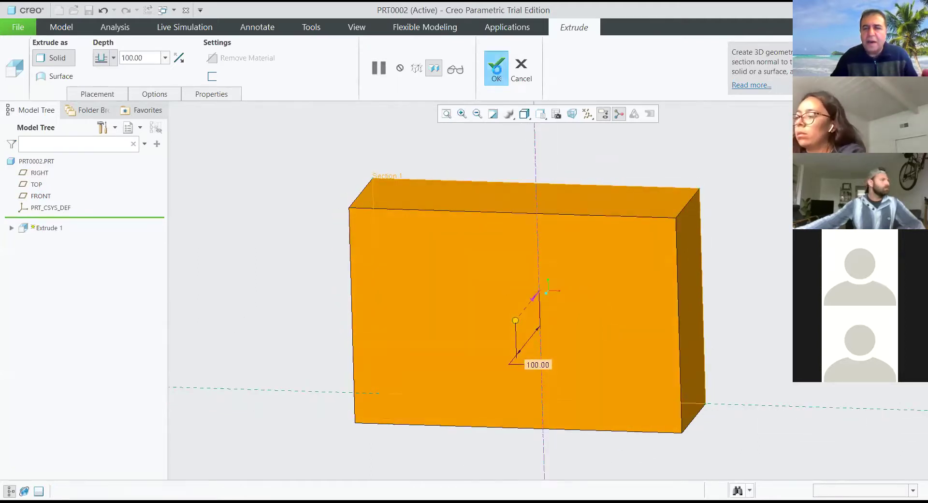
- Start a simple hole and place it on the block's large front face
scroll(469, 140, "up", 3)
scroll(480, 157, "down", 2)
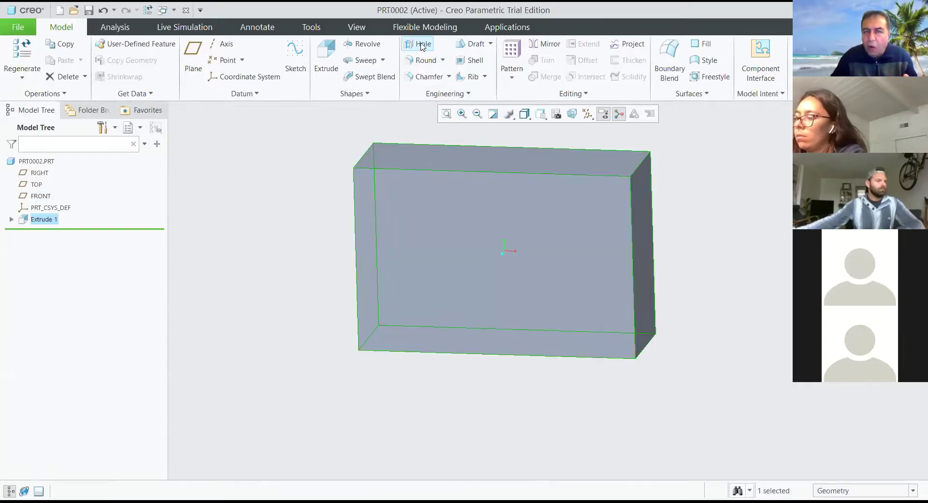
left_click(422, 44)
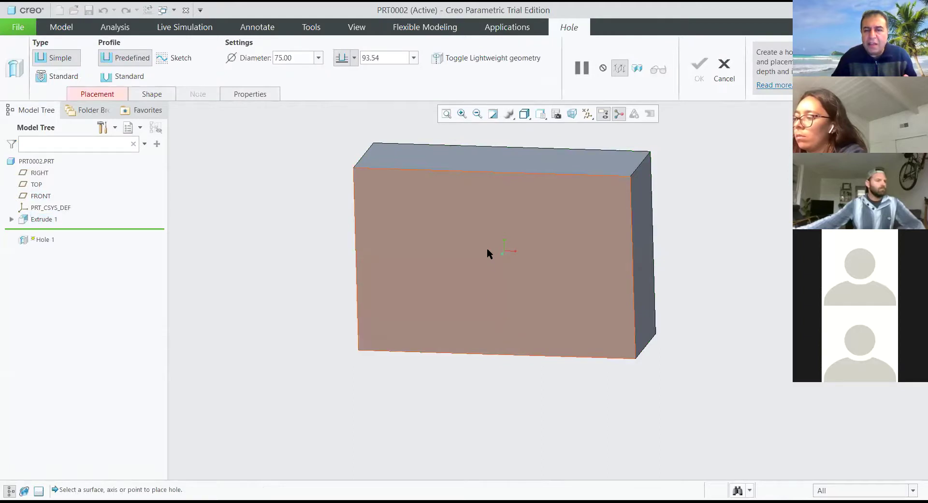
left_click(489, 252)
scroll(535, 259, "down", 2)
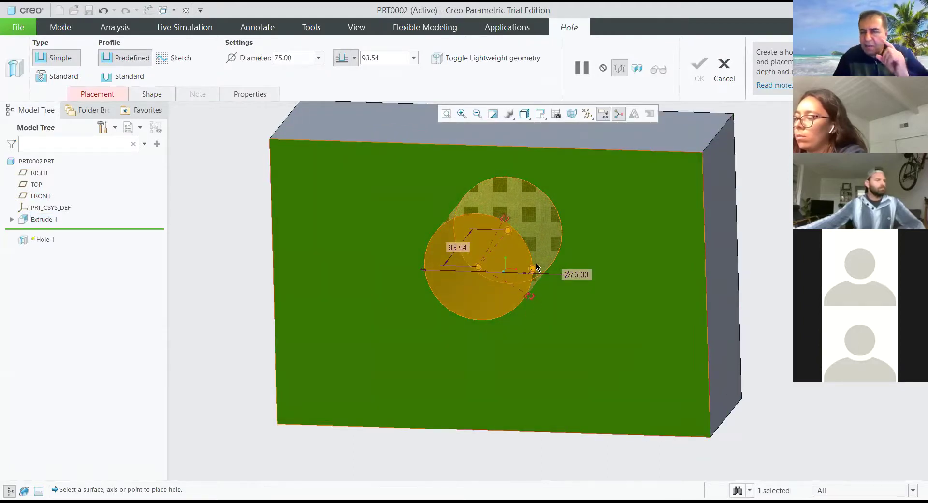
scroll(546, 254, "down", 1)
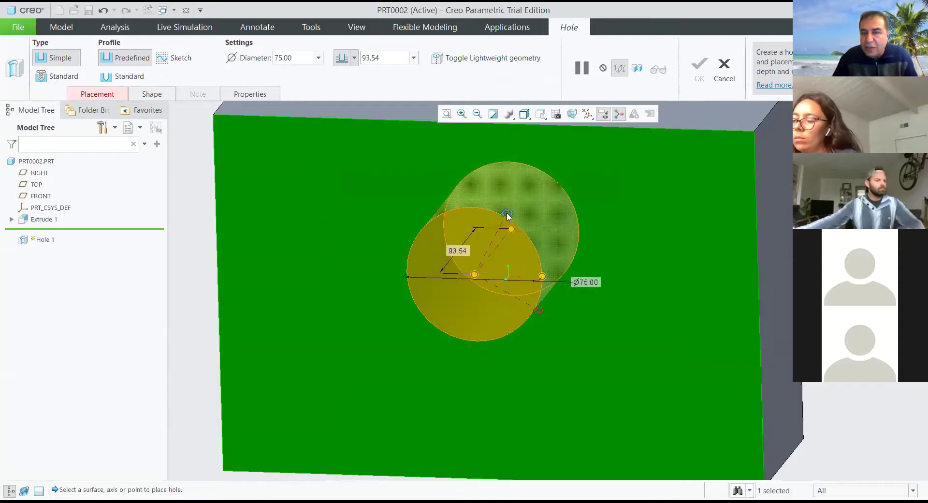
- Attach one hole placement handle to the front face's left edge and set that offset to 150
left_click_drag(506, 215, 219, 289)
double_click(189, 268)
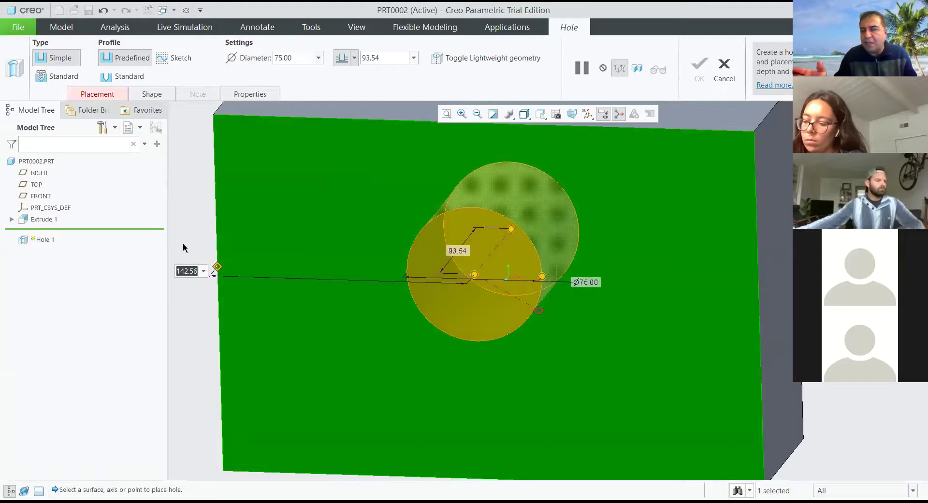
type("150")
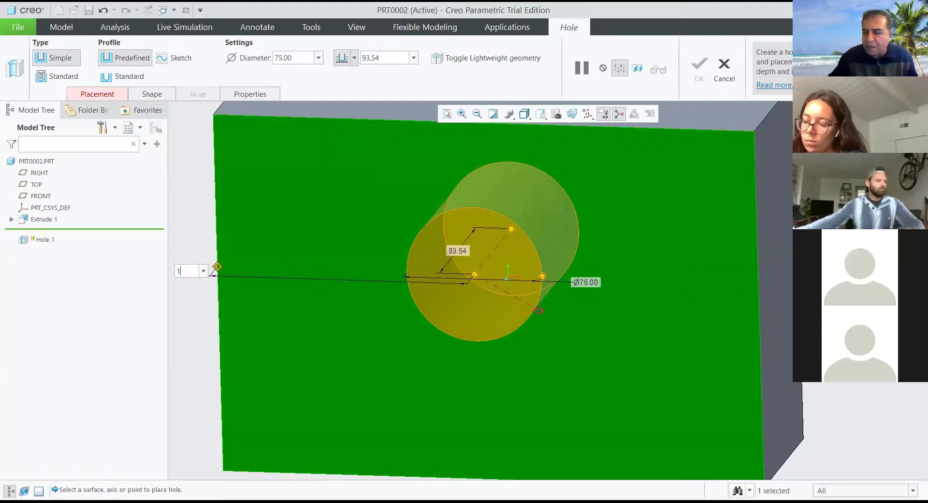
key("Return")
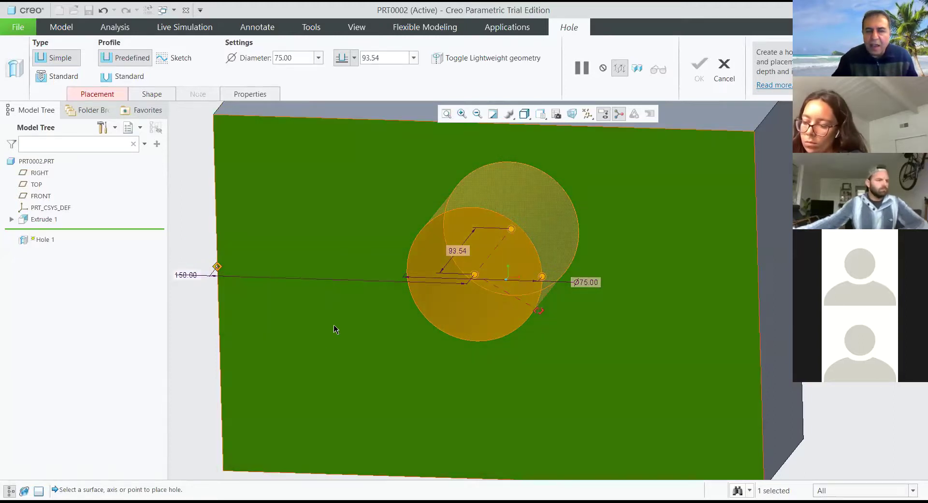
- Attach the other hole placement handle to the front face's top edge and set that offset to 100
scroll(368, 334, "down", 3)
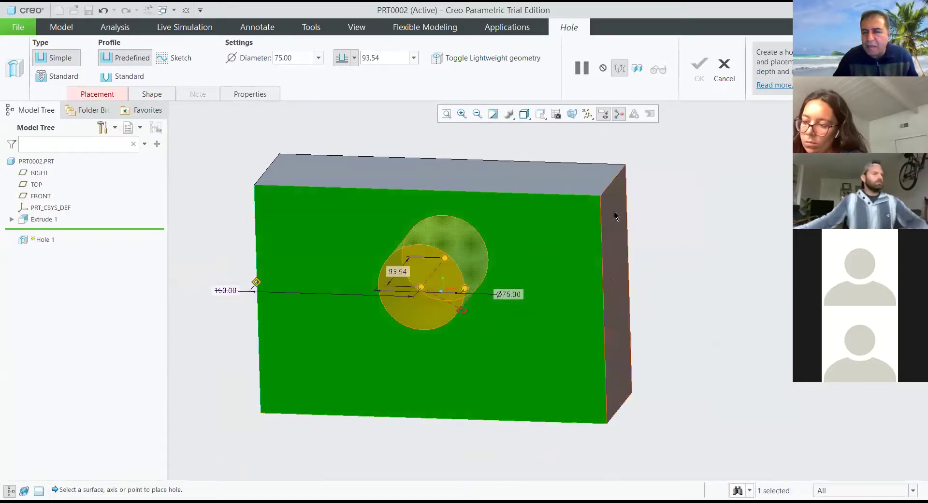
scroll(463, 311, "up", 2)
left_click_drag(463, 311, 379, 128)
scroll(453, 274, "down", 2)
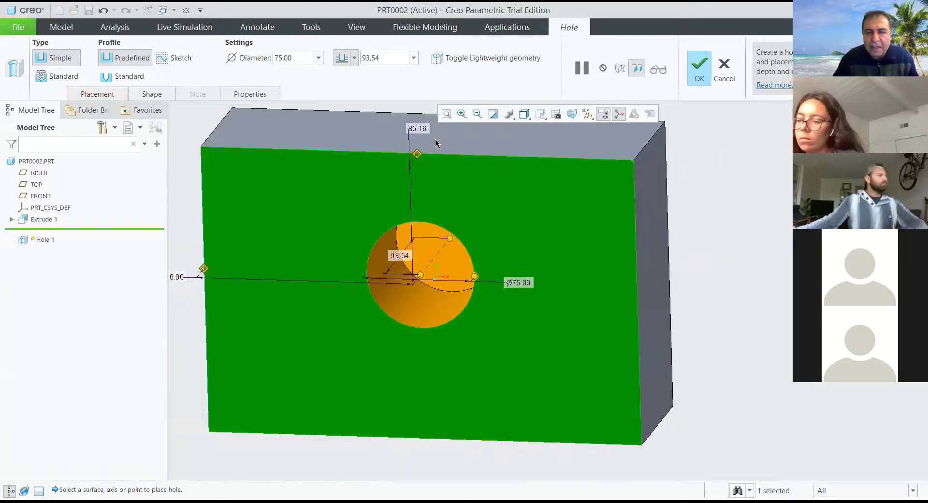
double_click(418, 125)
type("100")
key("Return")
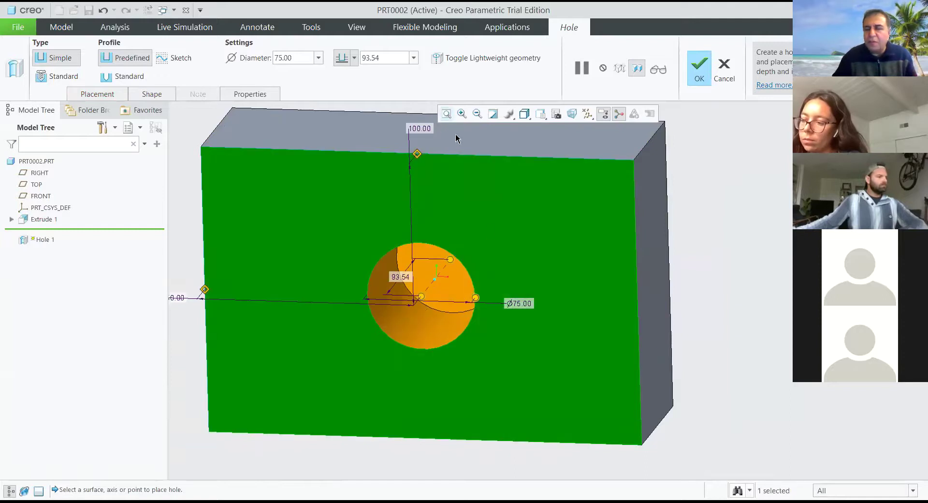
- Examine the hole preview and its two edge offsets on the block's front face
scroll(540, 221, "down", 1)
scroll(468, 263, "up", 2)
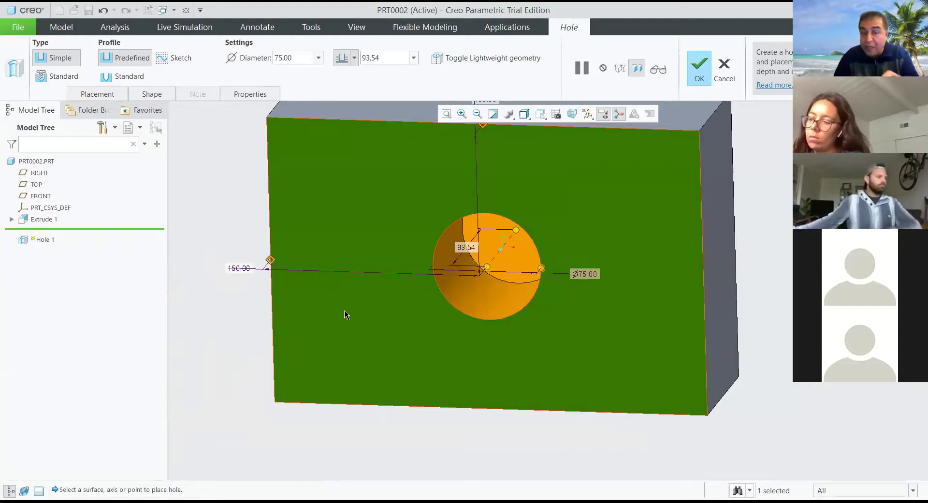
scroll(363, 314, "up", 1)
scroll(368, 308, "down", 1)
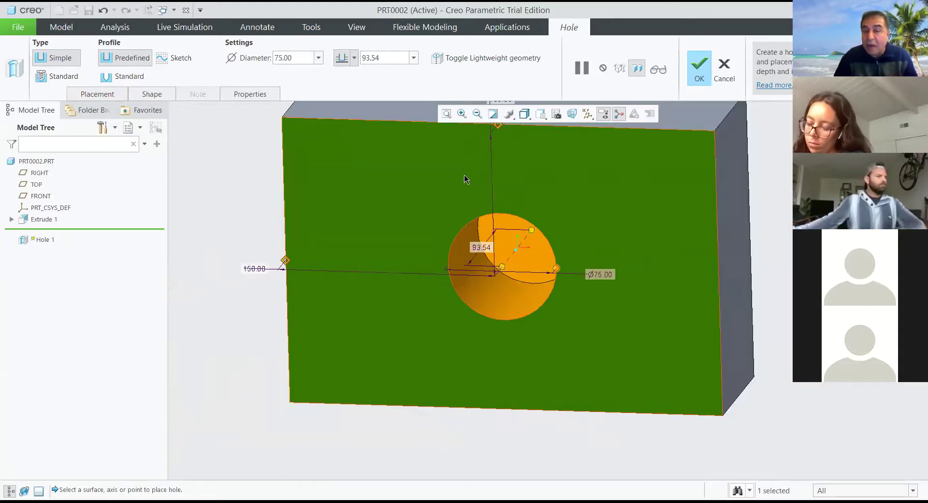
scroll(430, 317, "down", 1)
scroll(340, 315, "up", 1)
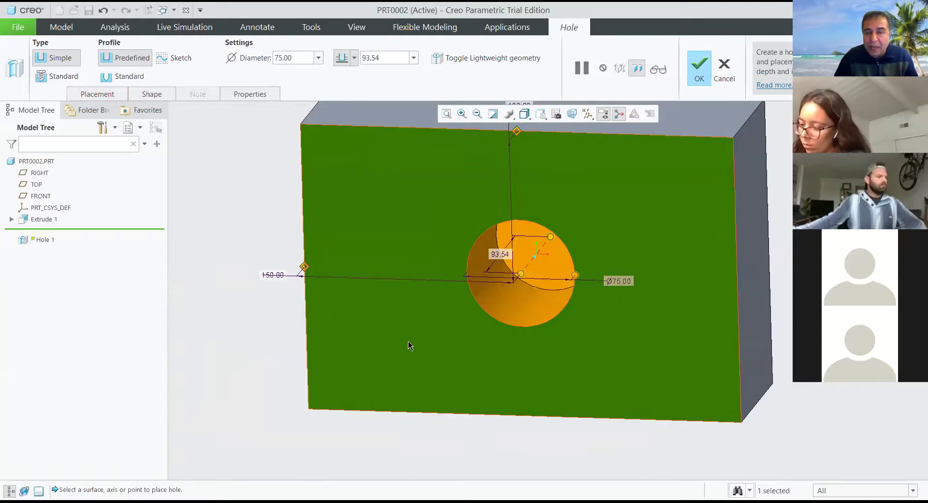
scroll(409, 346, "down", 1)
scroll(409, 339, "up", 2)
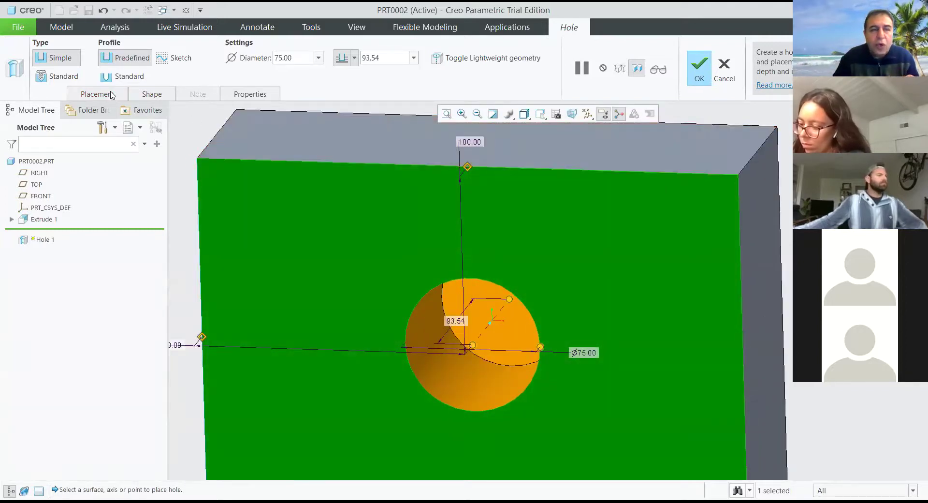
- Switch the hole to the standard profile, add a counterbore, and set the depth option to To Next
left_click(124, 76)
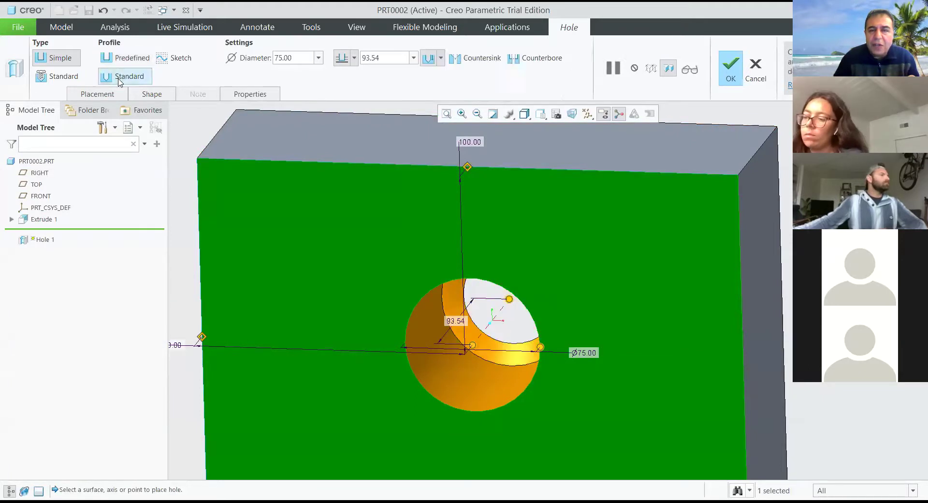
left_click(532, 59)
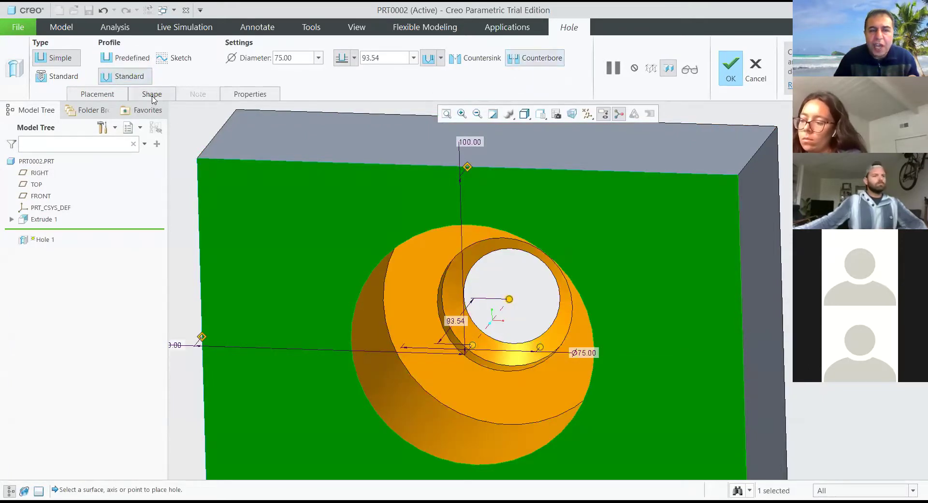
left_click(152, 95)
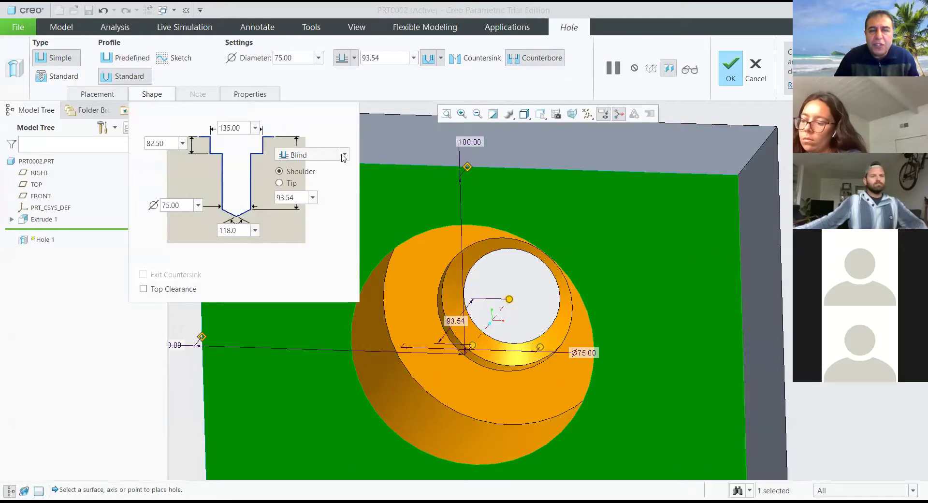
left_click(343, 154)
left_click(311, 182)
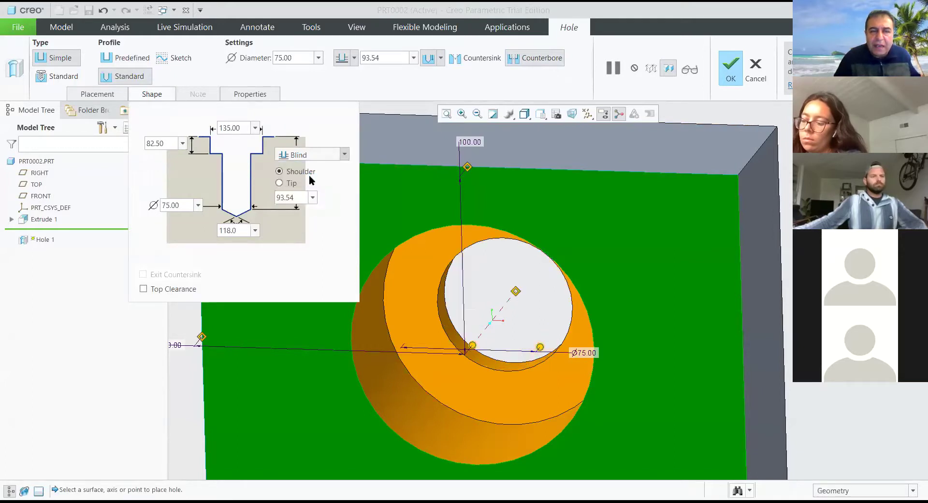
- Try to set the counterbore diameter to 50
left_click(243, 128)
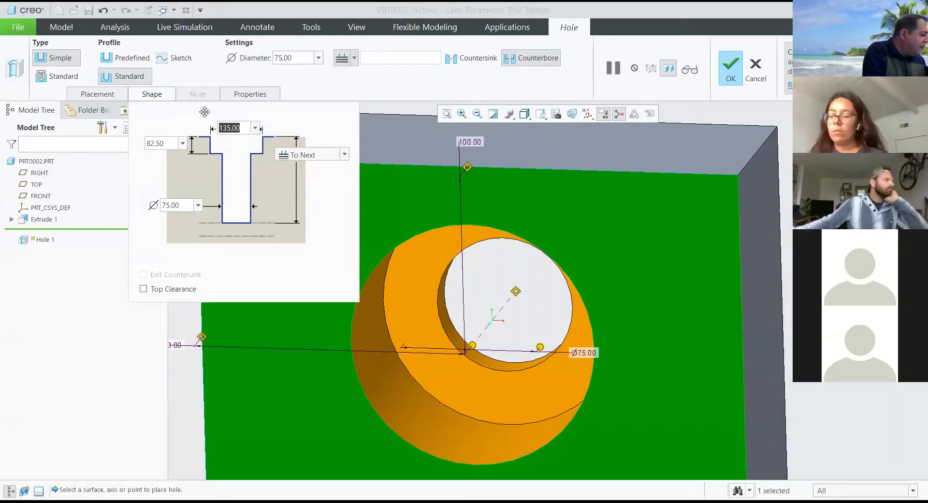
type("50")
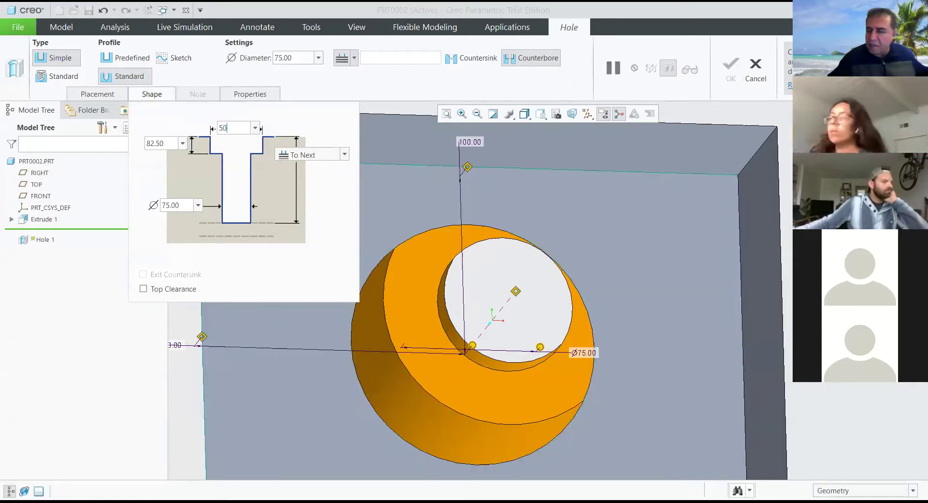
key("Return")
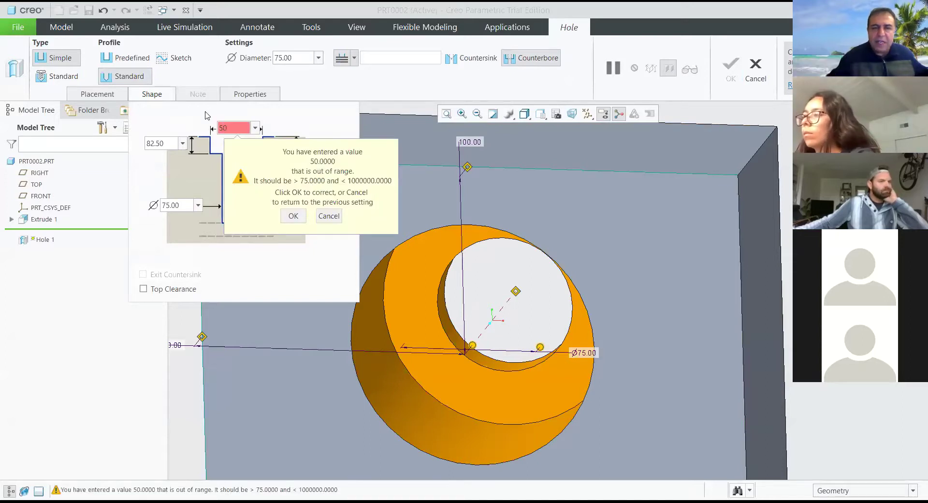
left_click(329, 216)
- Set the counterbore depth to 10 and the drilled hole diameter to 20
double_click(156, 144)
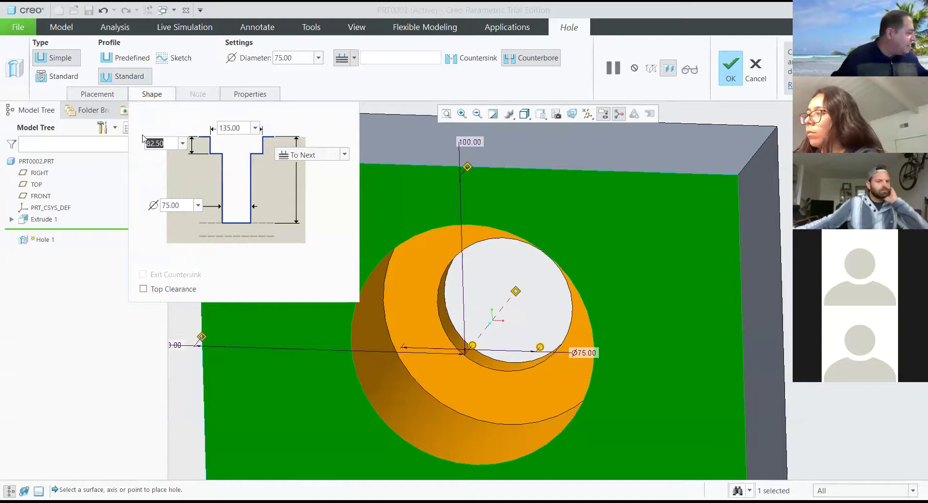
type("10")
key("Return")
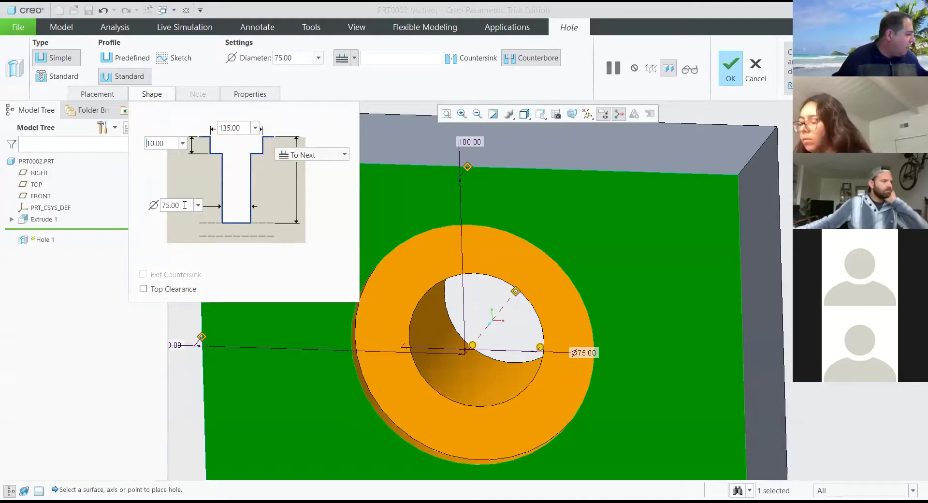
left_click_drag(183, 205, 147, 200)
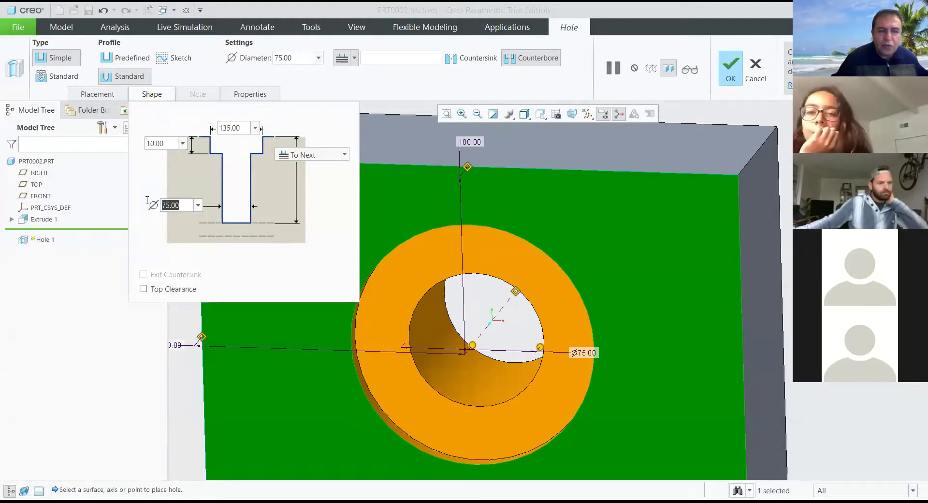
type("20")
key("Return")
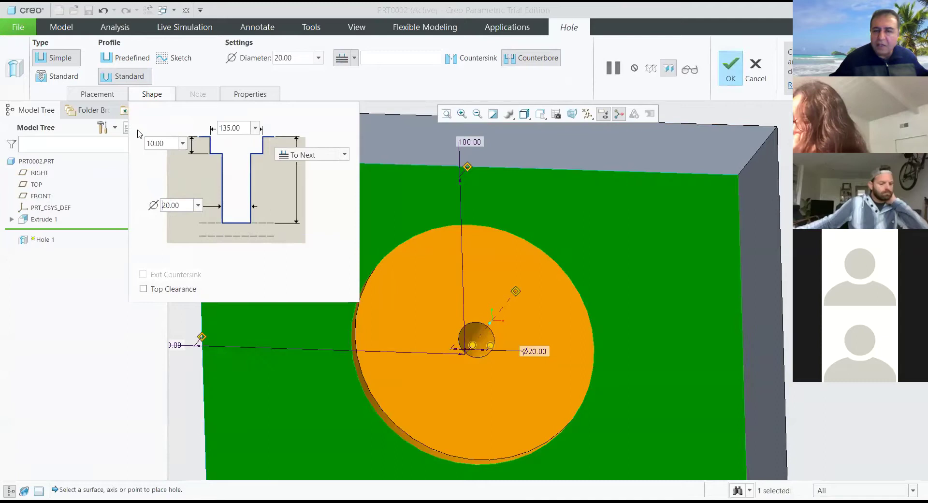
- Set the counterbore diameter to 50
double_click(241, 128)
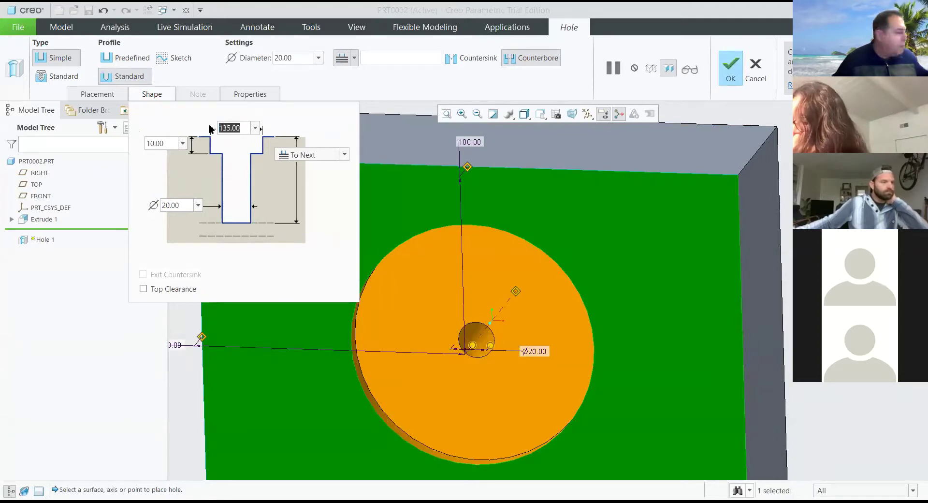
type("50")
key("Return")
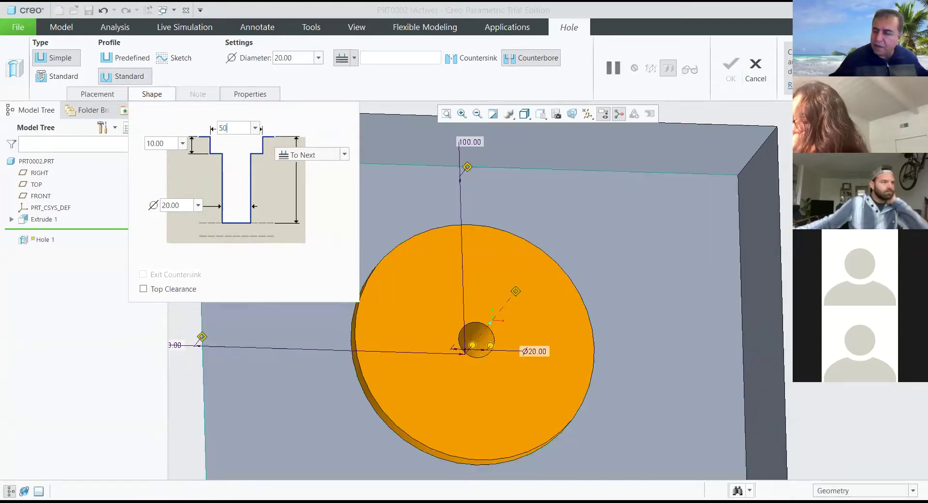
left_click(356, 27)
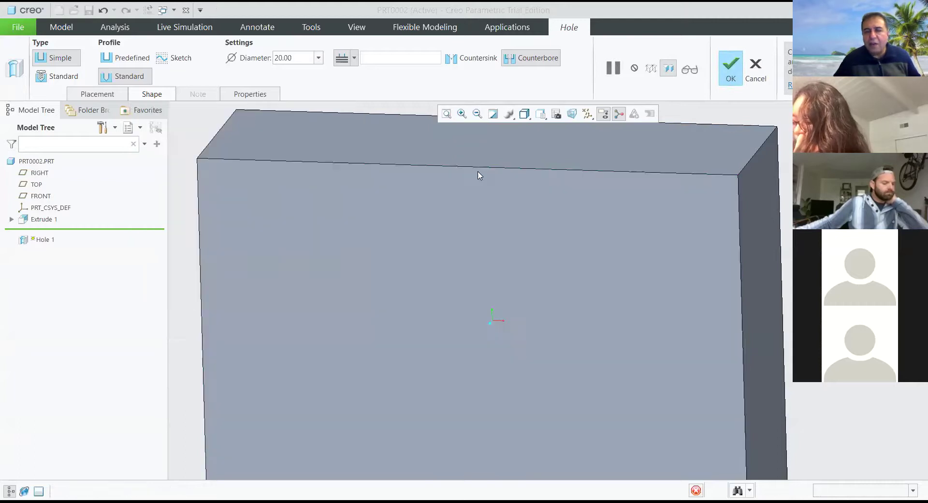
scroll(478, 181, "down", 2)
scroll(460, 288, "up", 3)
scroll(467, 344, "up", 2)
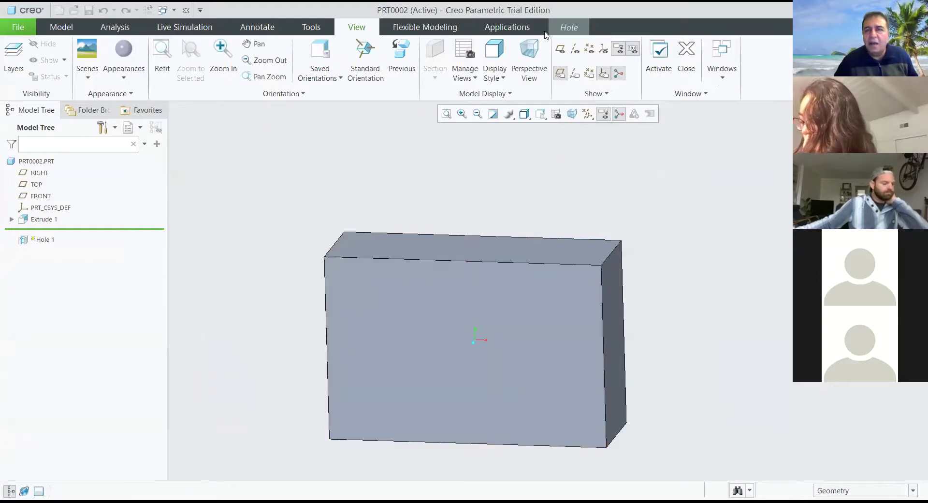
left_click(520, 29)
left_click(568, 27)
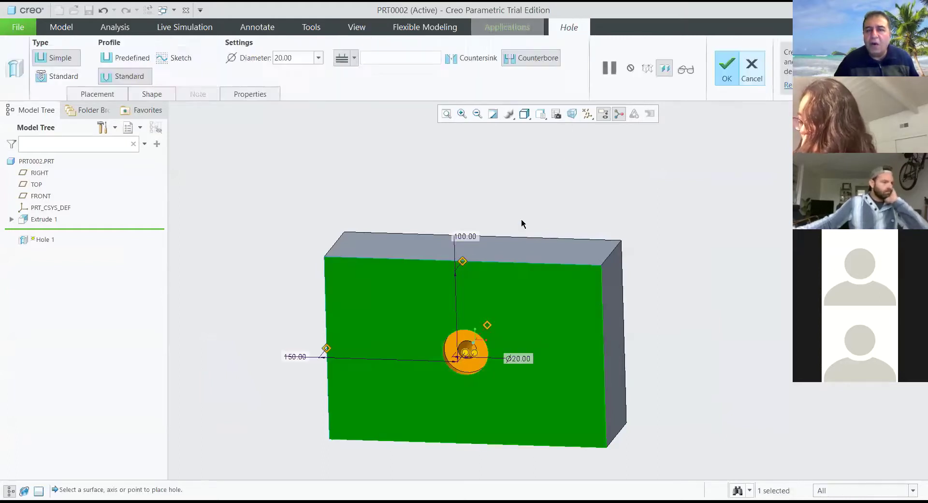
- Hide the model tree to enlarge the graphics area around the hole preview
scroll(509, 291, "down", 3)
scroll(426, 224, "up", 2)
scroll(403, 355, "down", 6)
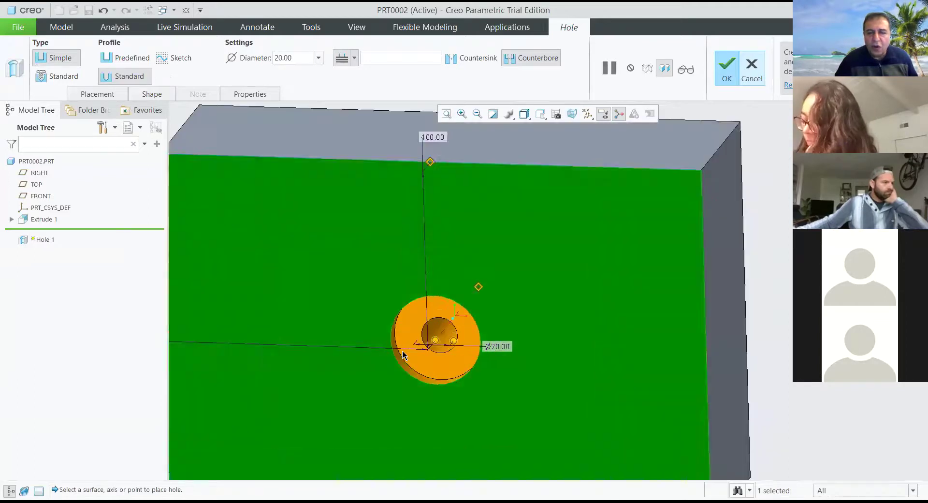
middle_click_drag(526, 380, 516, 362)
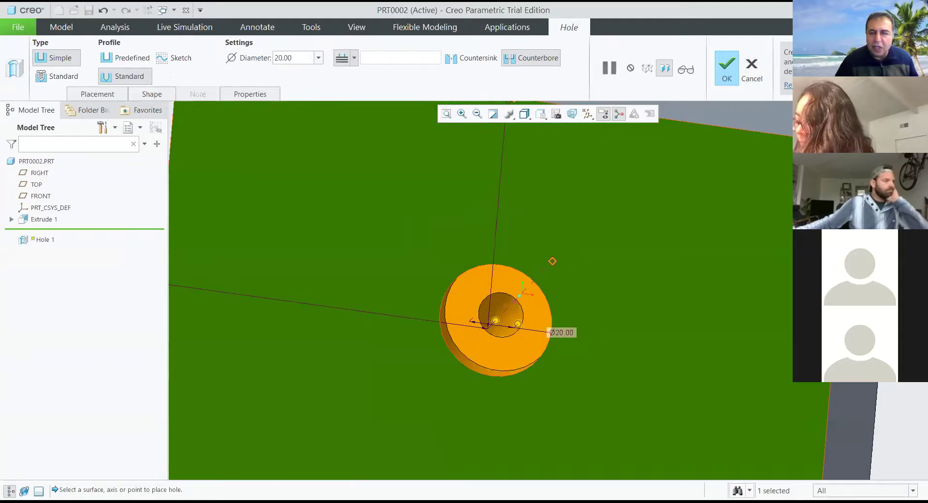
left_click(10, 490)
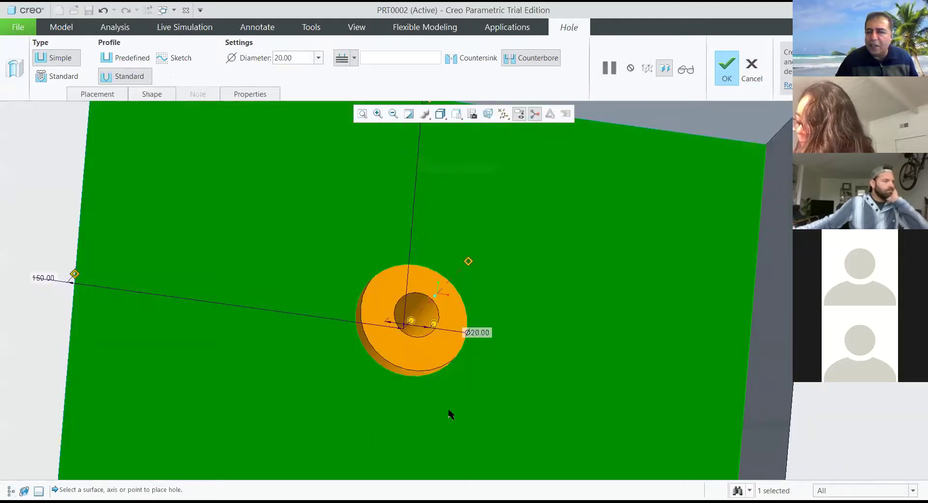
- Check the counterbore preview on the block and complete the hole feature
mouse_move(530, 372)
middle_mouse_down()
mouse_move(506, 398)
mouse_move(528, 335)
mouse_move(531, 376)
middle_mouse_up()
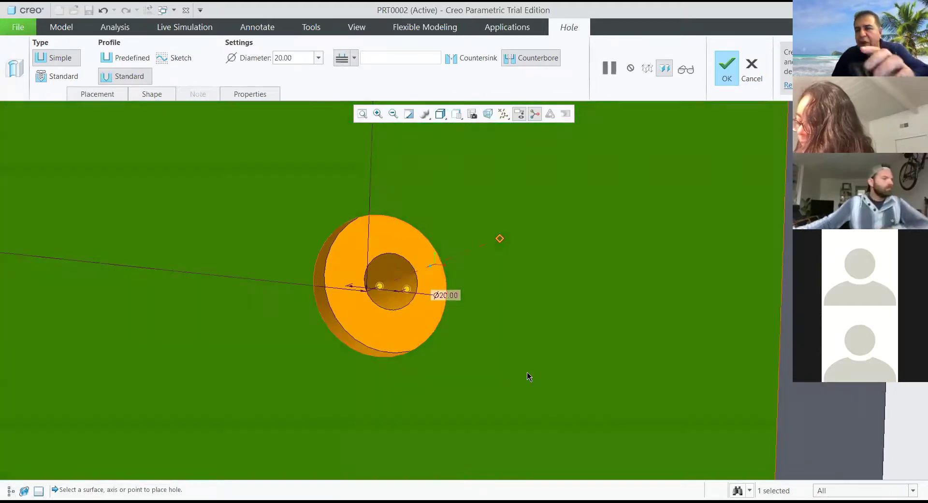
scroll(536, 394, "down", 3)
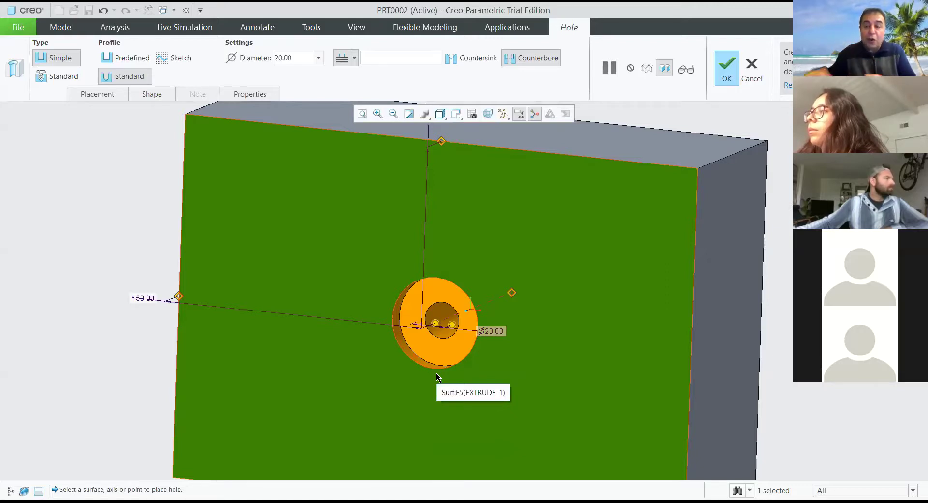
middle_click_drag(387, 358, 547, 274)
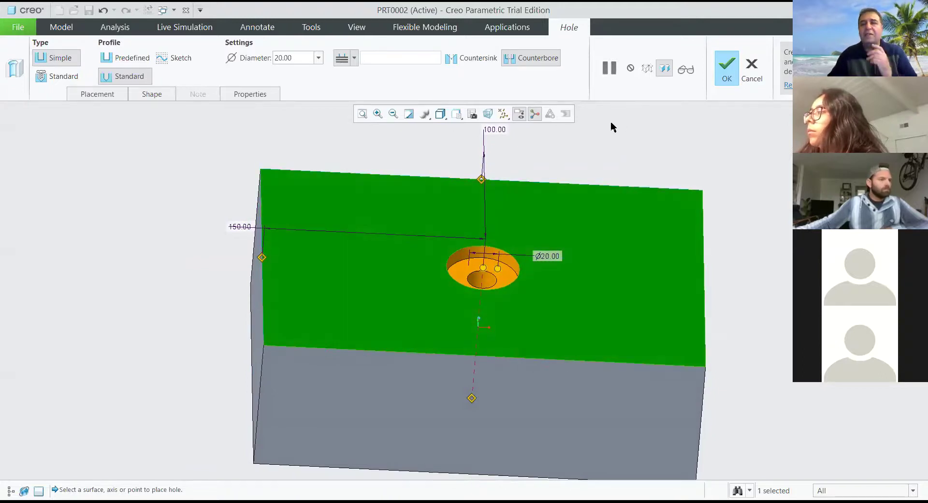
left_click(721, 69)
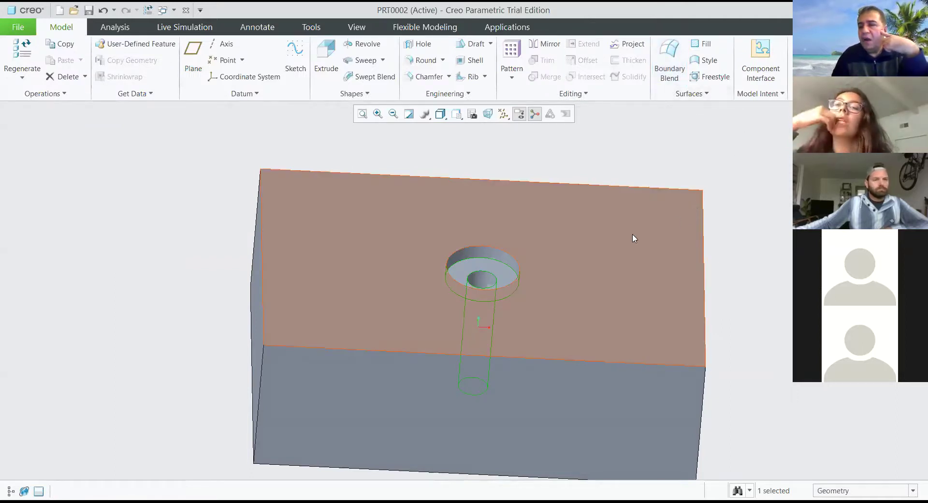
- Inspect the finished counterbored hole in the block and close the part
scroll(633, 235, "up", 2)
scroll(671, 226, "down", 2)
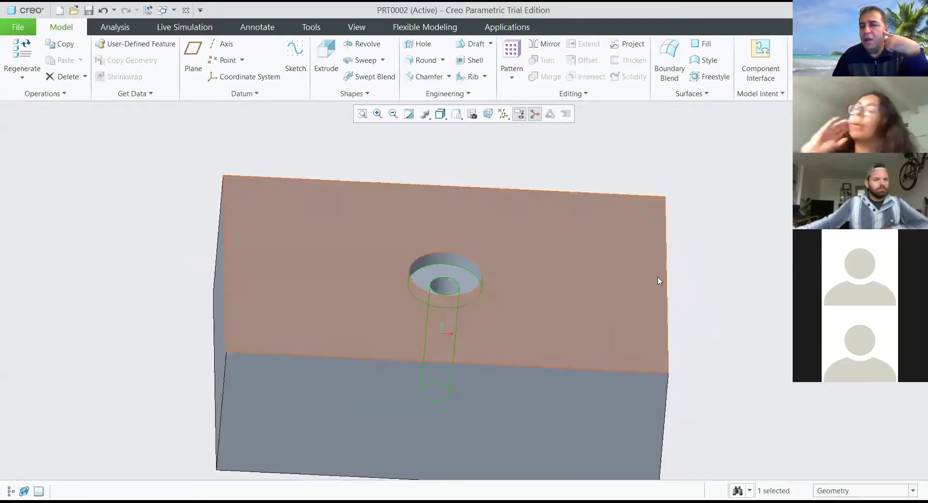
middle_click_drag(621, 288, 605, 325)
scroll(599, 319, "up", 3)
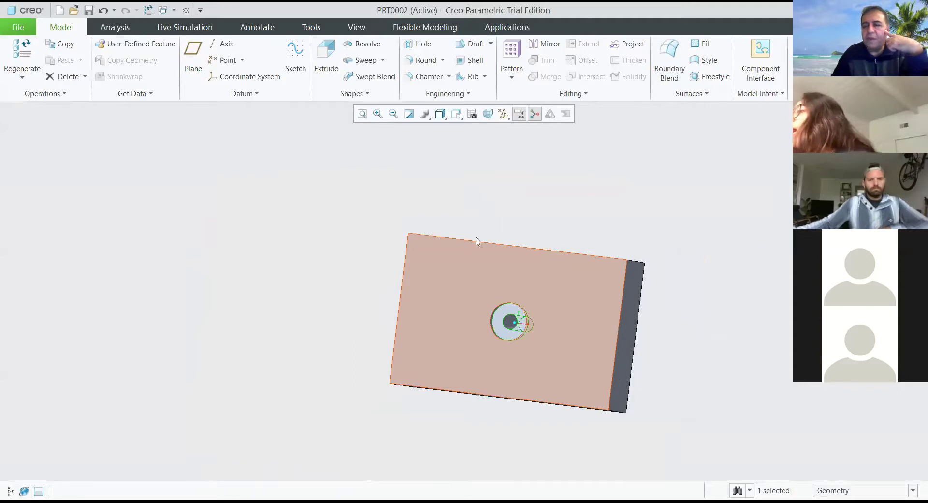
left_click(18, 27)
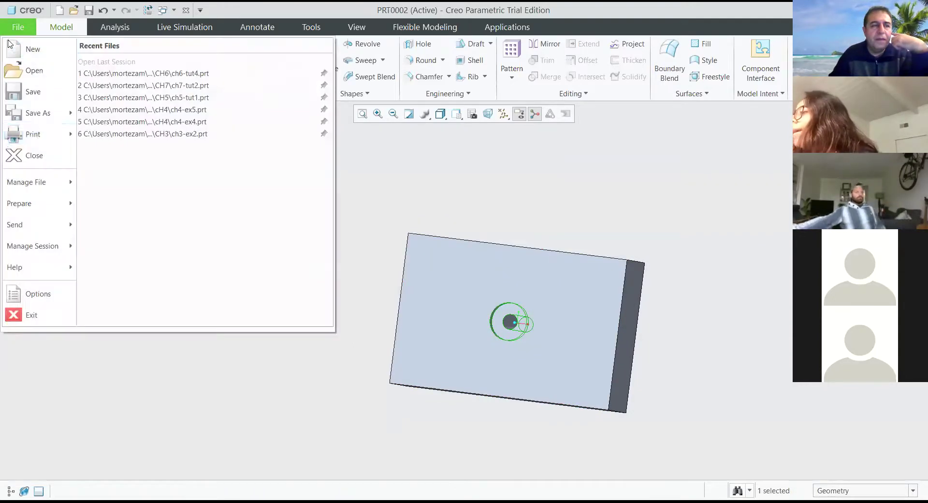
left_click(35, 158)
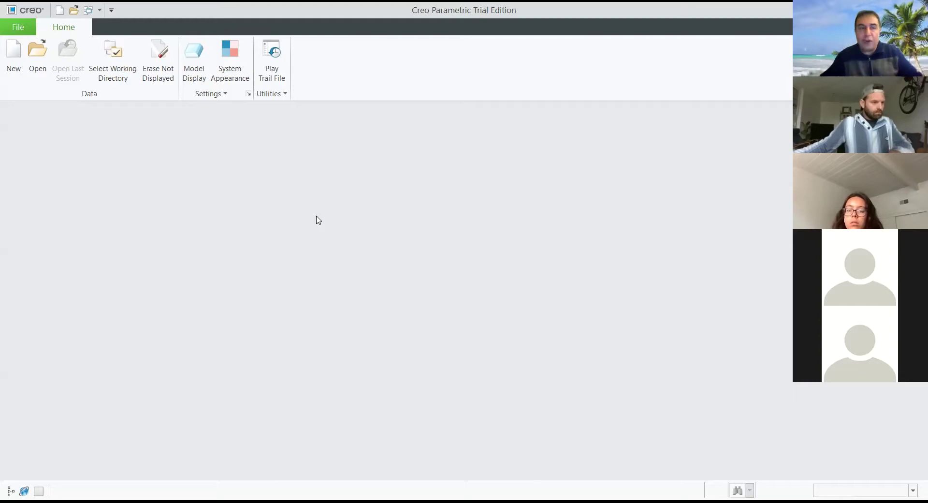
- Open the part ch6-tut4.prt from the CH6 folder and view it from an angle
left_click(37, 55)
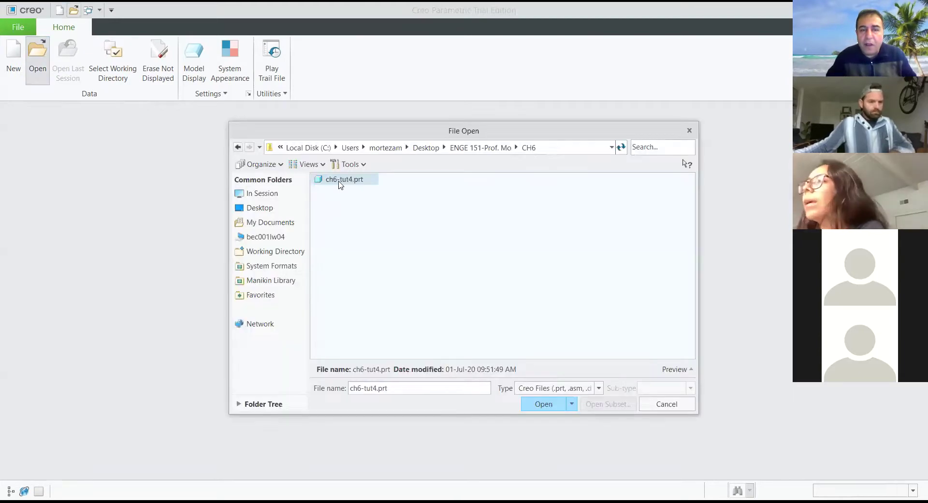
double_click(341, 180)
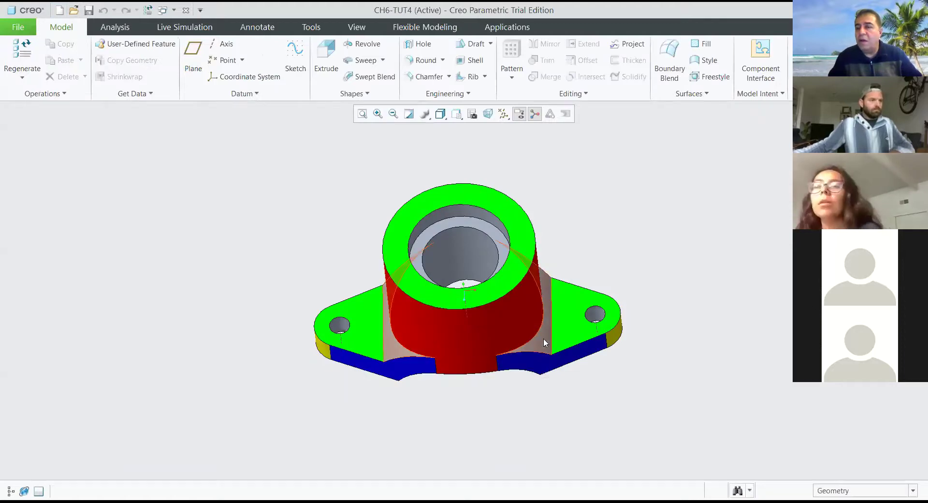
mouse_move(556, 340)
middle_mouse_down()
mouse_move(521, 342)
mouse_move(515, 323)
middle_mouse_up()
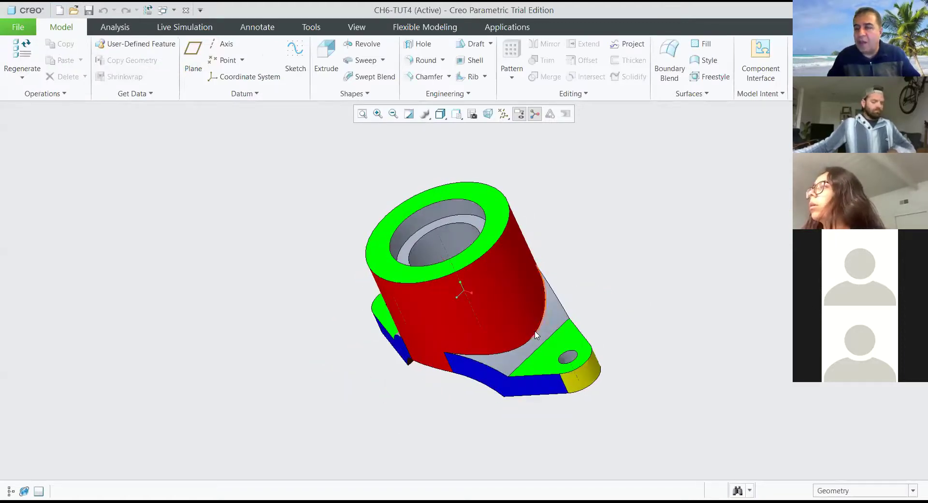
- Turn on the datum plane display for the flanged cylinder part
left_click(504, 115)
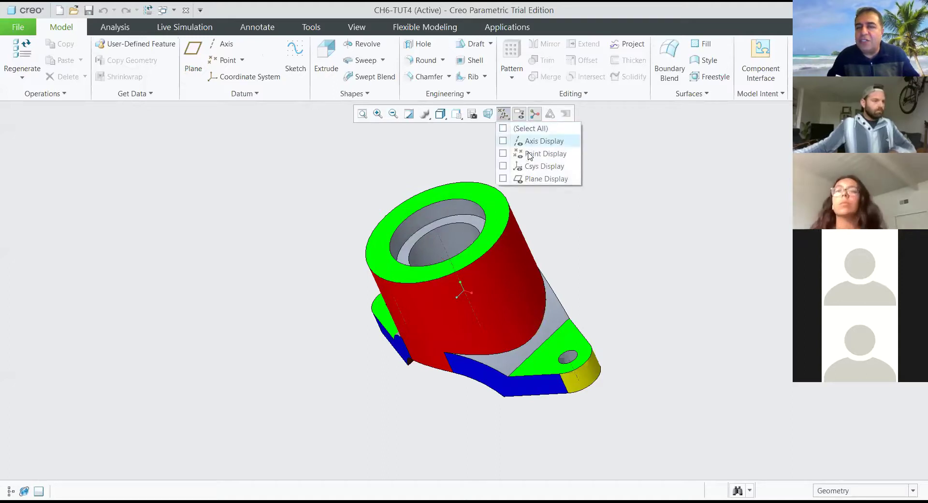
left_click(532, 178)
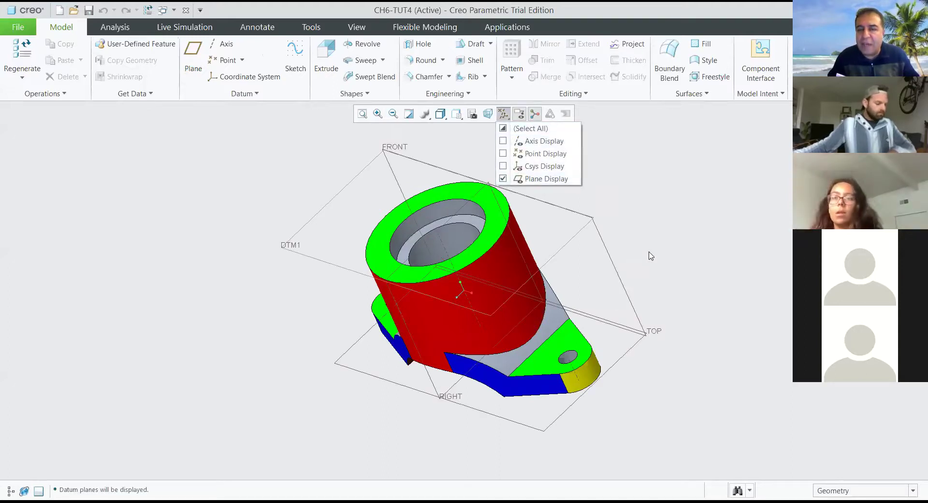
left_click(680, 225)
mouse_move(674, 238)
middle_mouse_down()
mouse_move(700, 209)
mouse_move(699, 220)
middle_mouse_up()
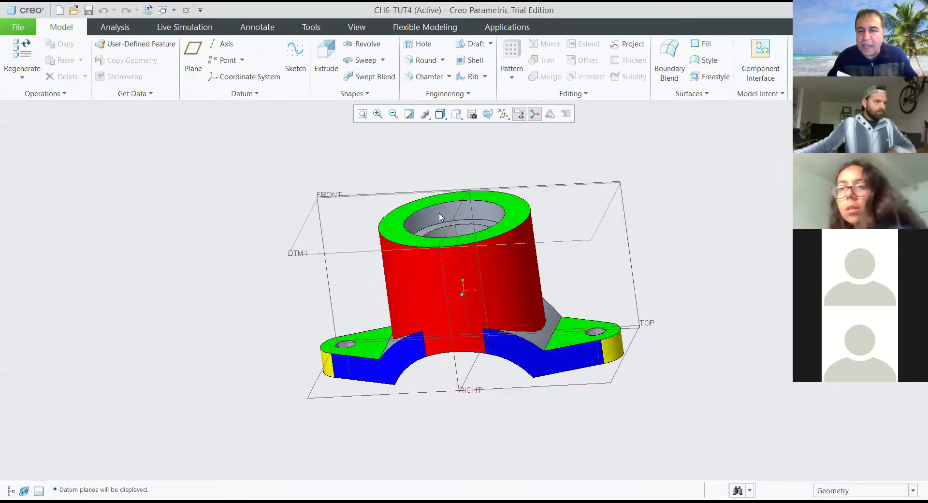
middle_click_drag(625, 263, 615, 277)
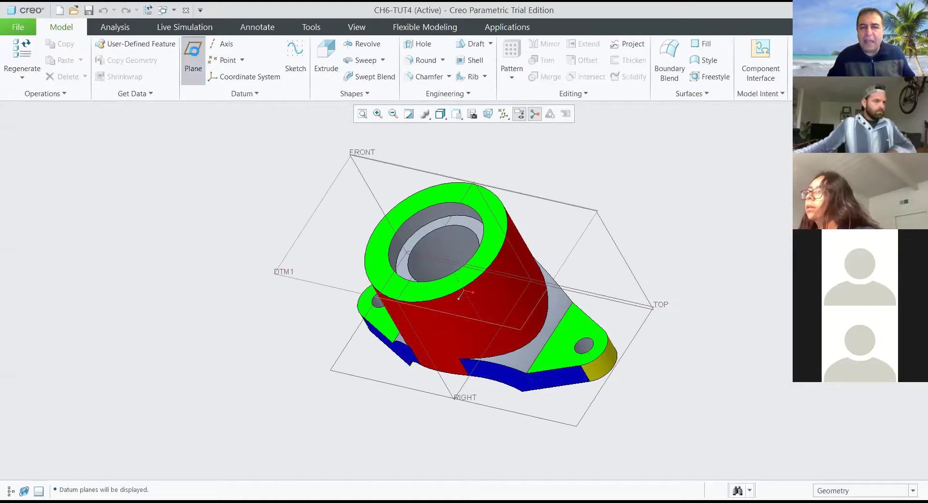
- Start a new datum plane with the FRONT plane as its offset reference
left_click(192, 53)
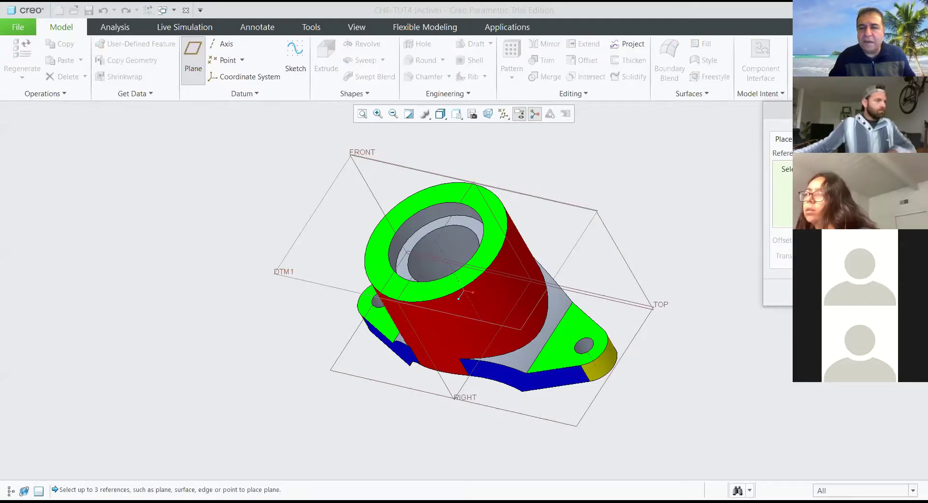
mouse_move(659, 207)
middle_mouse_down()
mouse_move(596, 223)
mouse_move(595, 267)
mouse_move(609, 240)
mouse_move(560, 225)
middle_mouse_up()
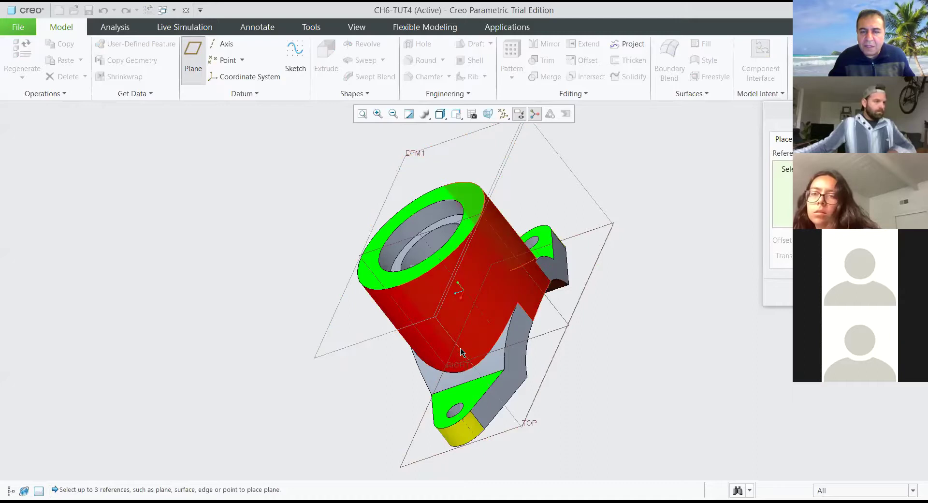
left_click(507, 410)
scroll(628, 370, "down", 3)
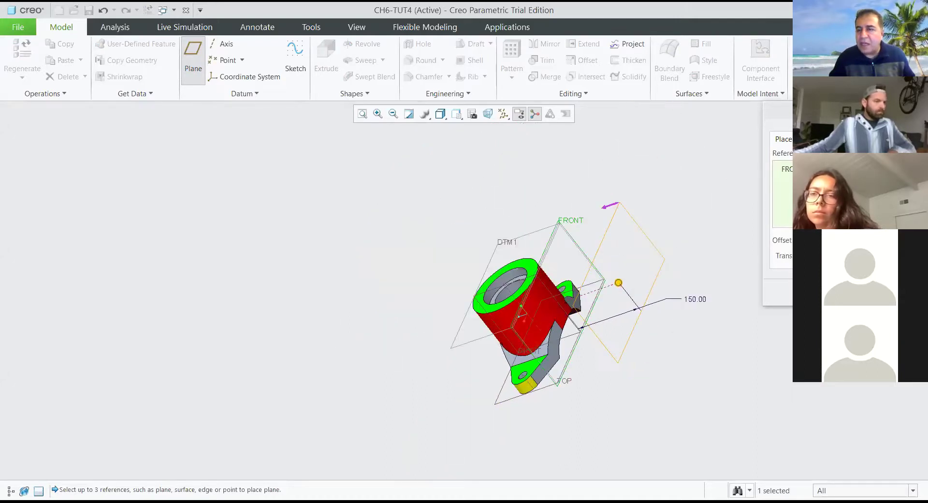
- Adjust the new datum plane's offset from FRONT so that it cuts through the middle of the cylinder
left_click_drag(618, 282, 557, 303)
scroll(614, 239, "down", 1)
scroll(623, 290, "up", 3)
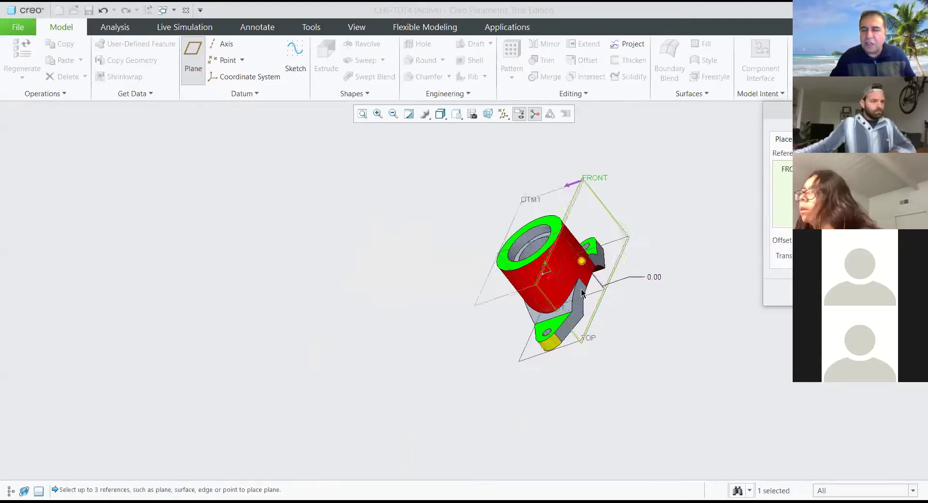
middle_click_drag(635, 337, 691, 317)
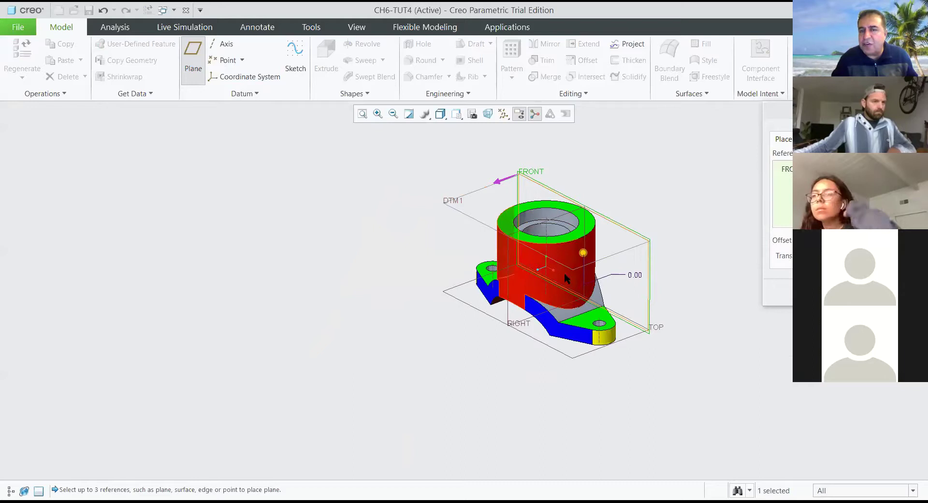
left_click(844, 255)
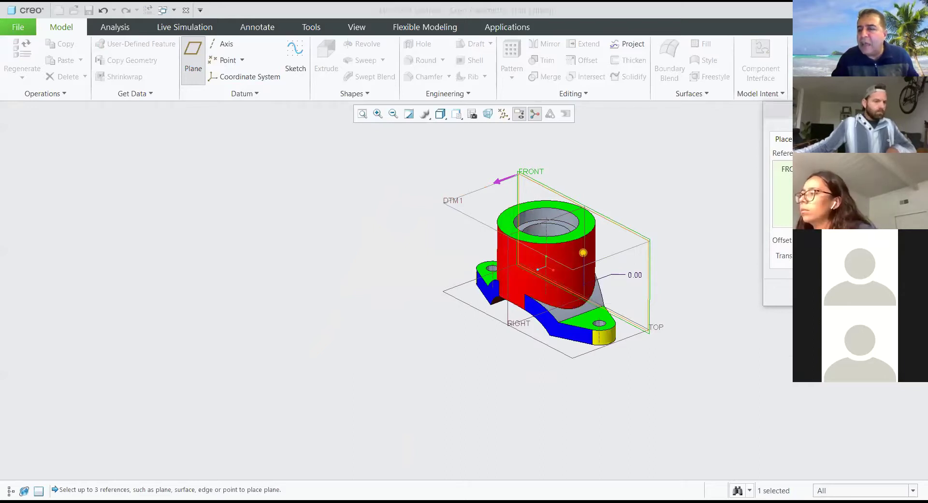
key("Return")
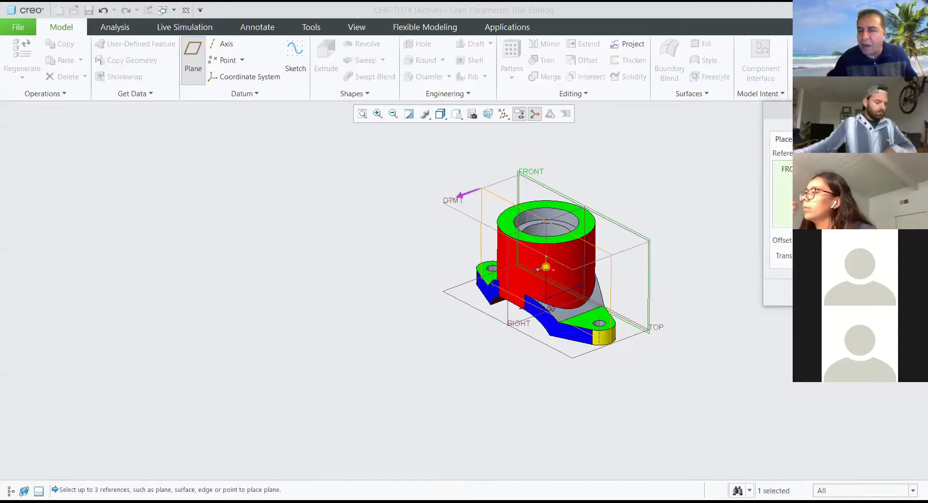
left_click(503, 115)
left_click(503, 114)
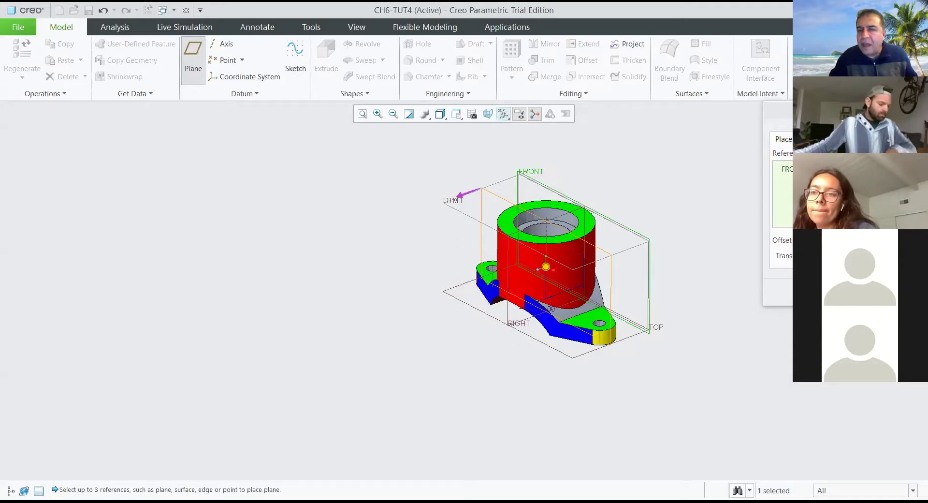
- Create the datum plane offset from FRONT at the previewed position through the cylinder
middle_click(500, 221)
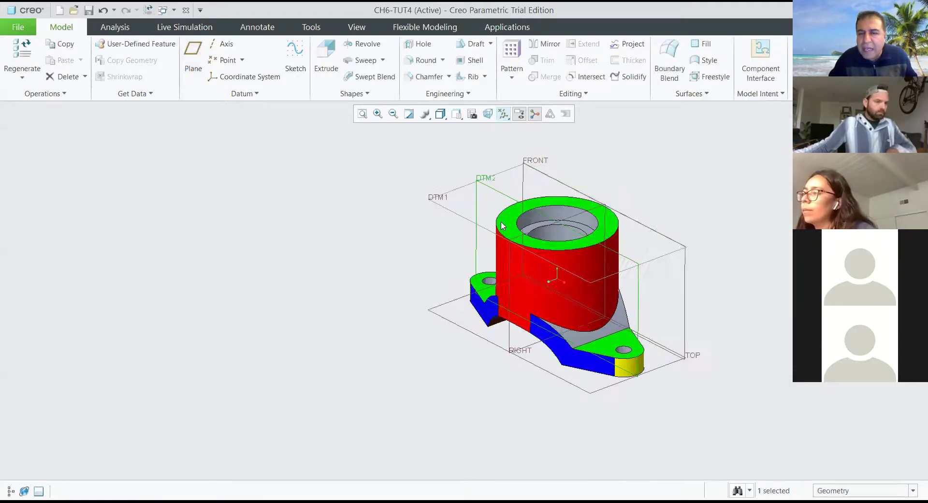
scroll(501, 221, "up", 3)
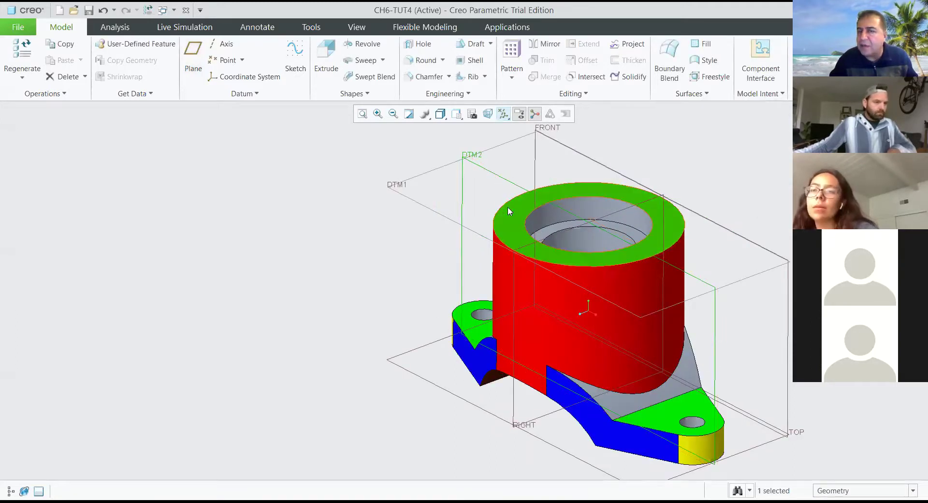
scroll(508, 207, "down", 3)
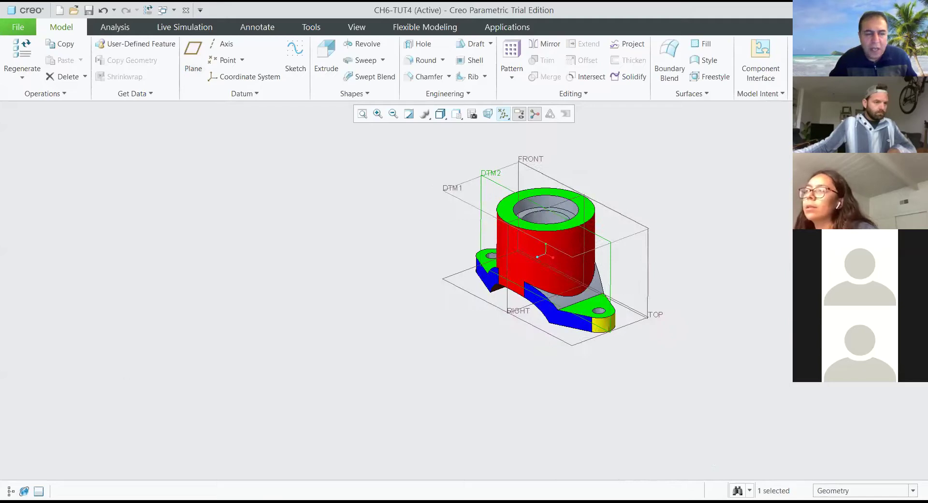
- Show the model tree and save the ch6-tut4 part
left_click(10, 491)
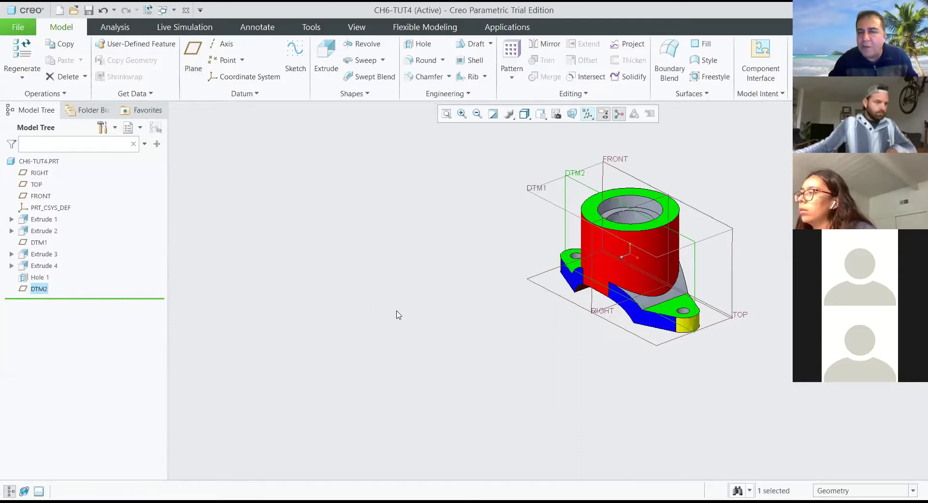
middle_click_drag(414, 306, 450, 302)
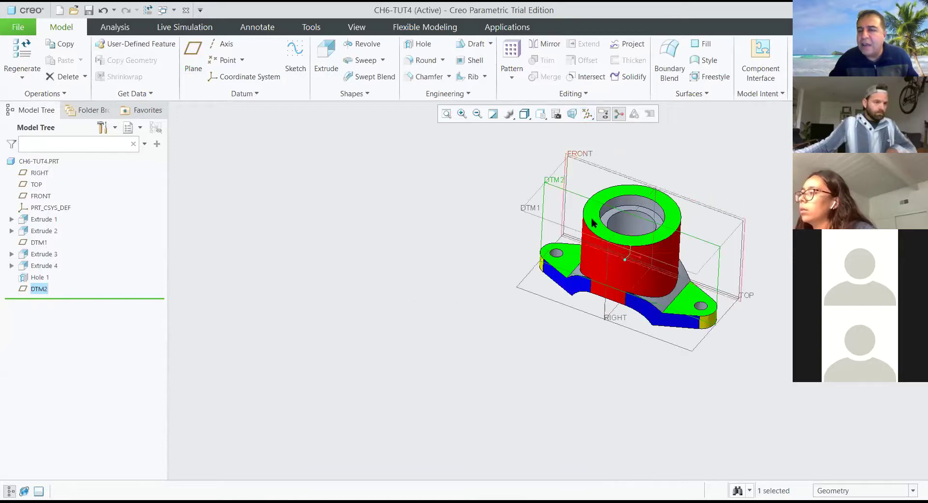
mouse_move(735, 368)
middle_mouse_down()
mouse_move(740, 310)
mouse_move(727, 363)
middle_mouse_up()
scroll(720, 354, "up", 2)
scroll(656, 378, "down", 2)
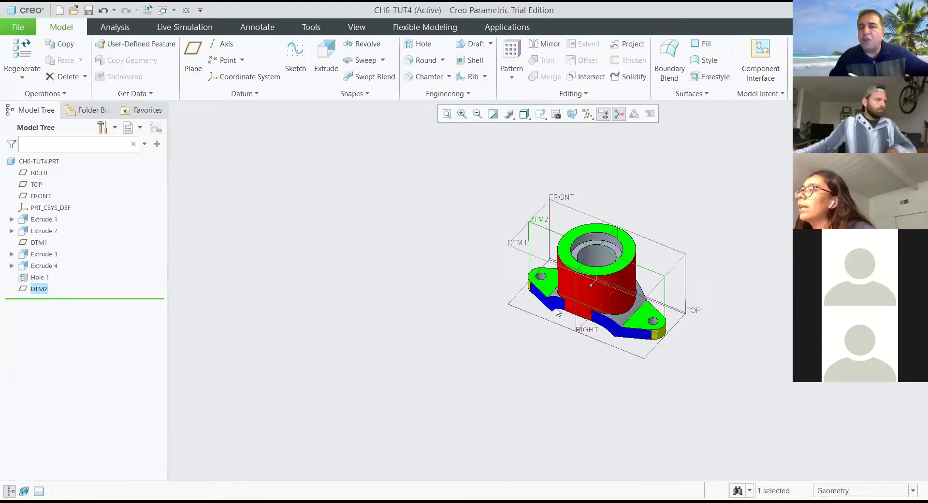
left_click(89, 10)
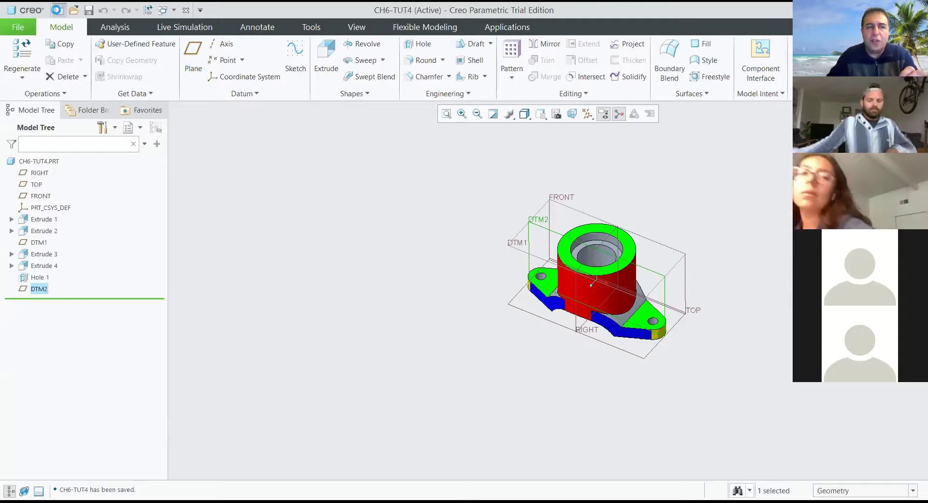
left_click(59, 9)
type("ch6-tut4")
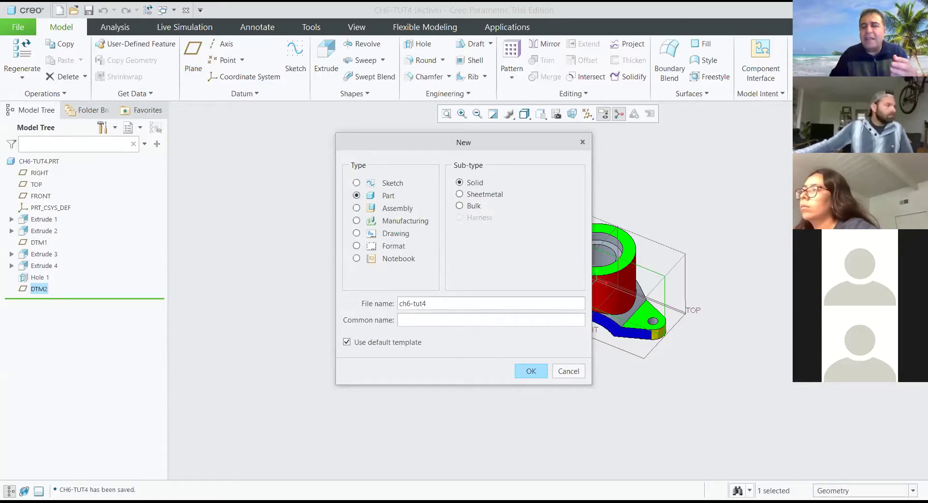
left_click(531, 371)
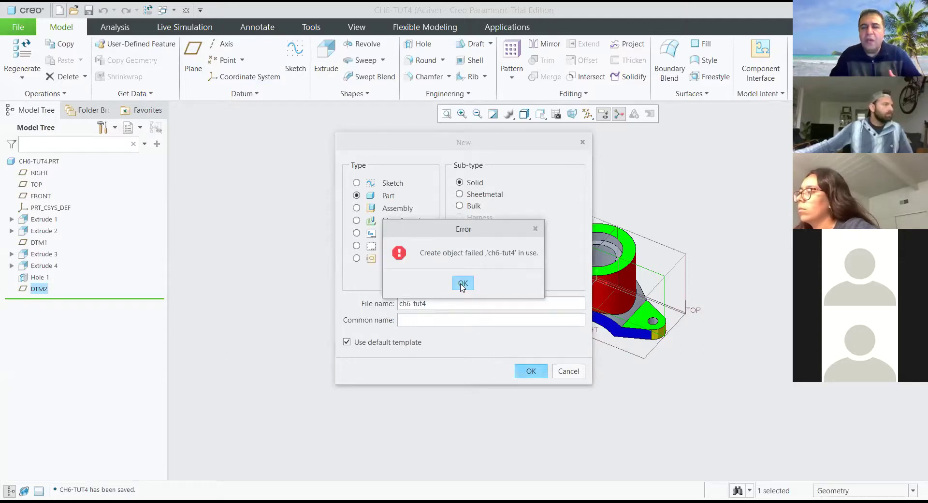
left_click(462, 283)
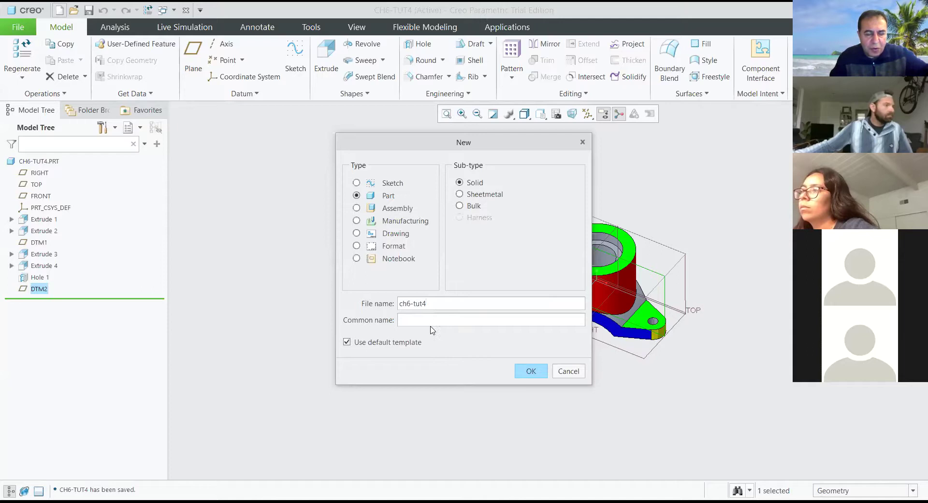
type("a")
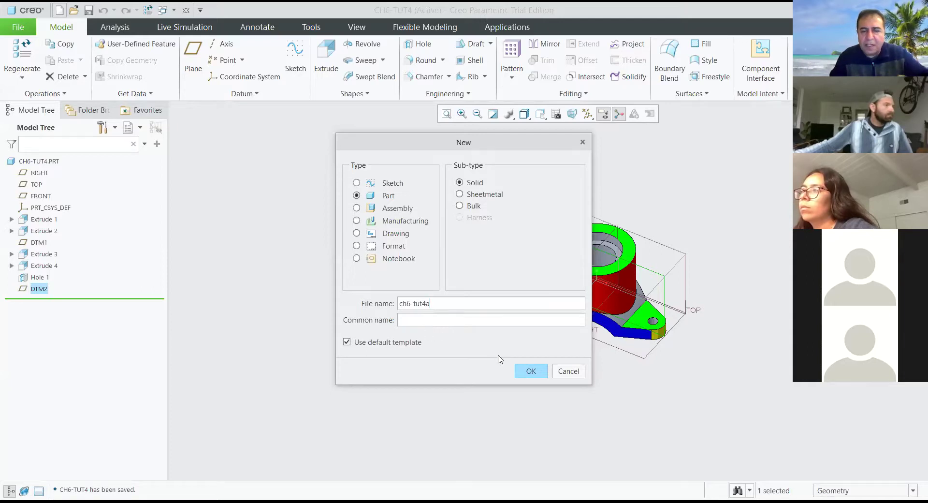
left_click(524, 371)
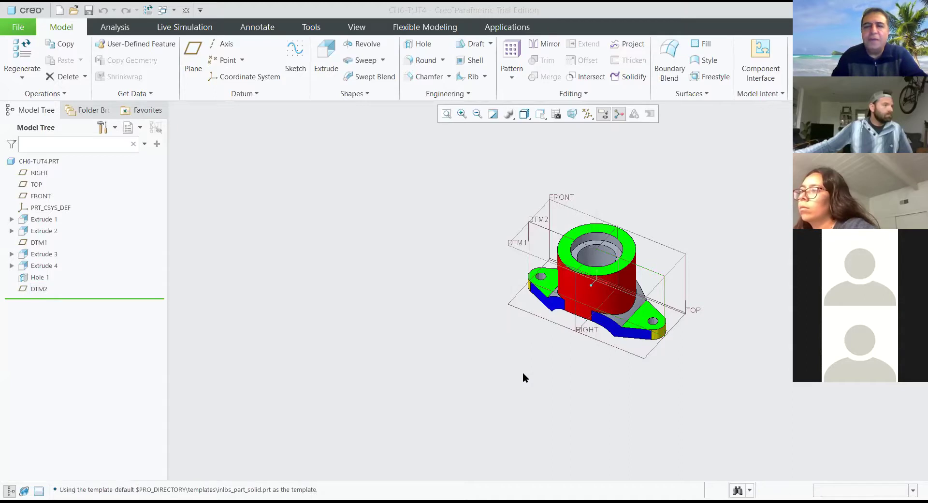
key("alt+f")
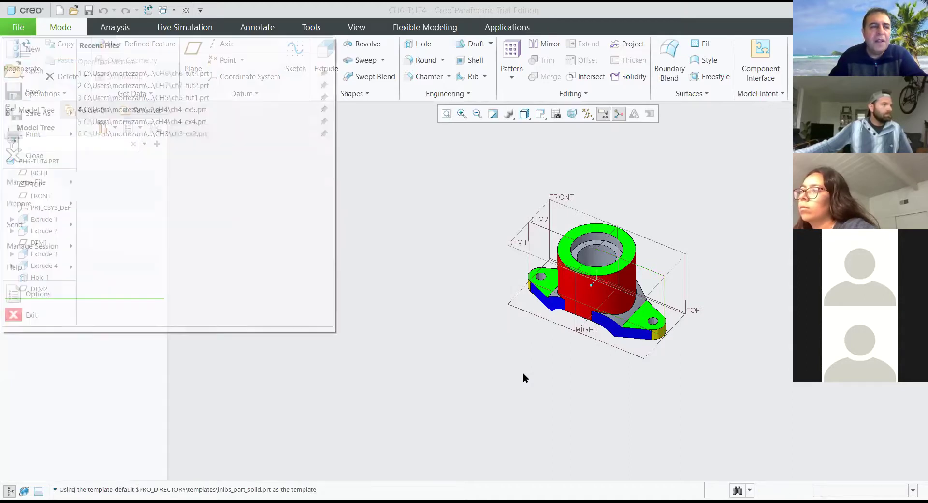
left_click(523, 377)
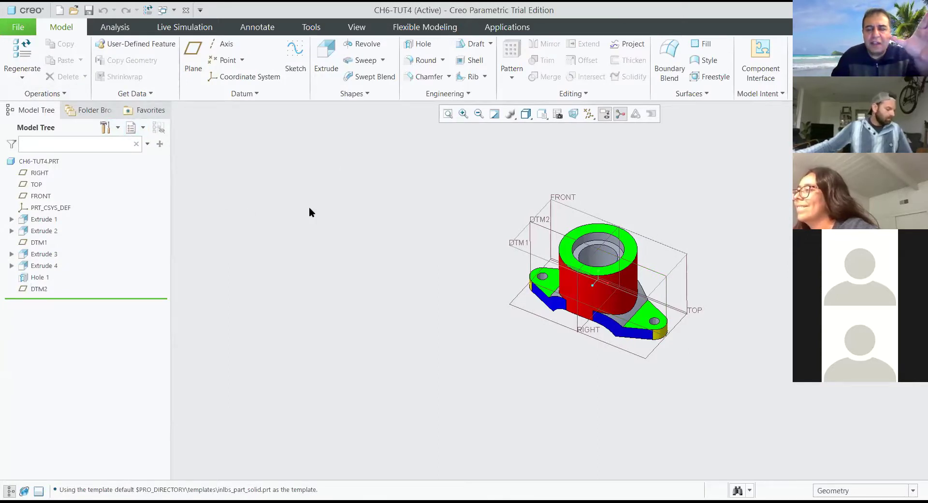
- Start a new drawing file named ch6-tut4 instead of a part, keeping the default template option on
left_click(59, 9)
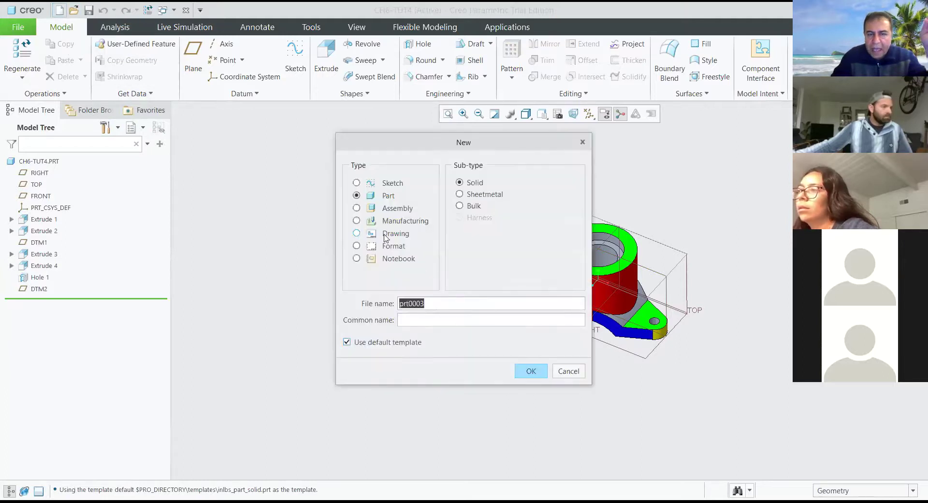
left_click(359, 233)
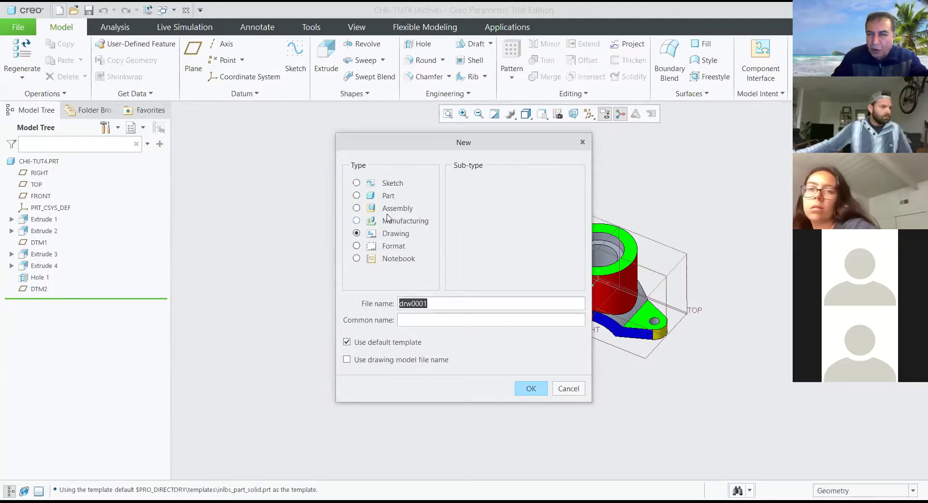
type("c")
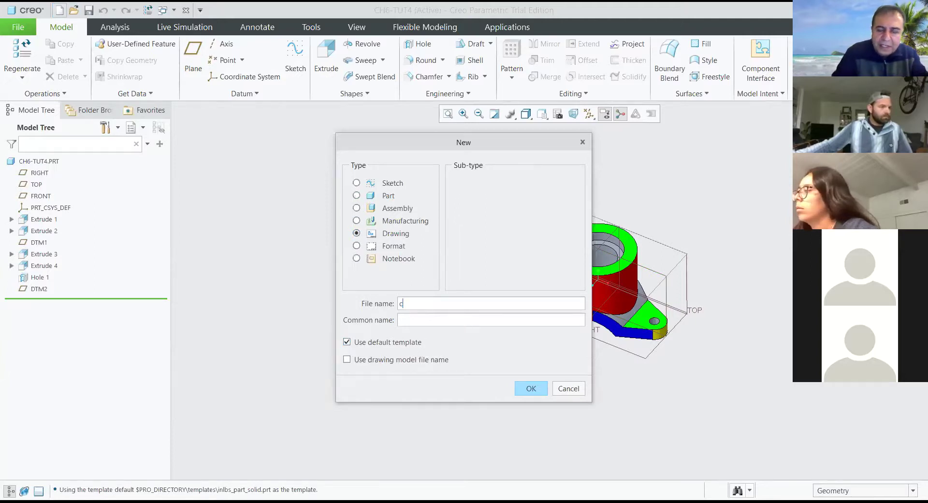
type("h6-tut")
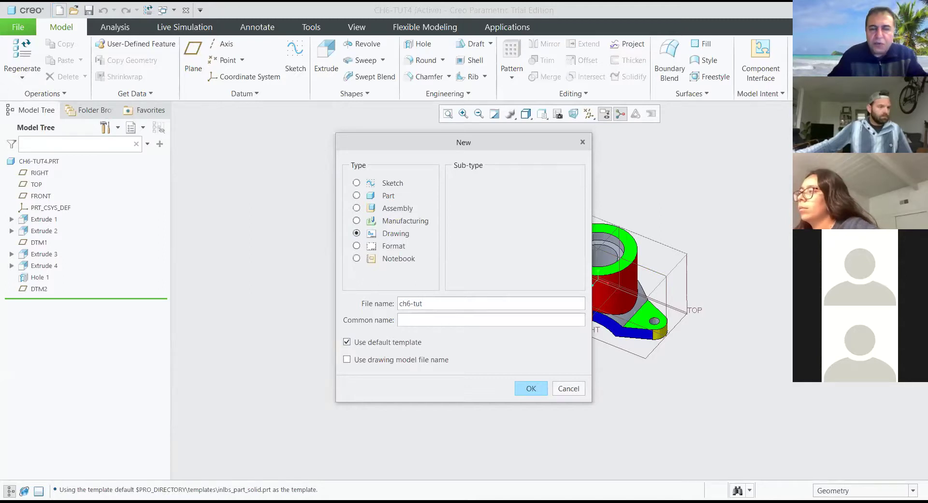
type("4")
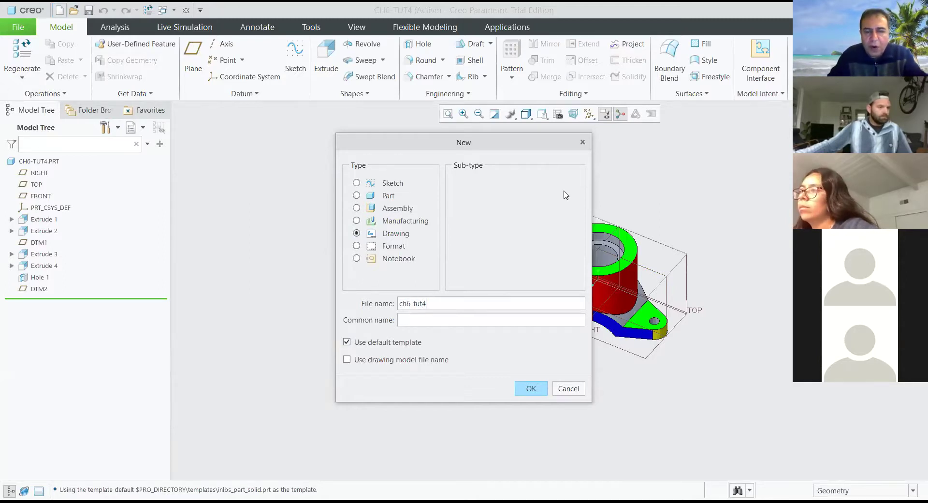
left_click(530, 389)
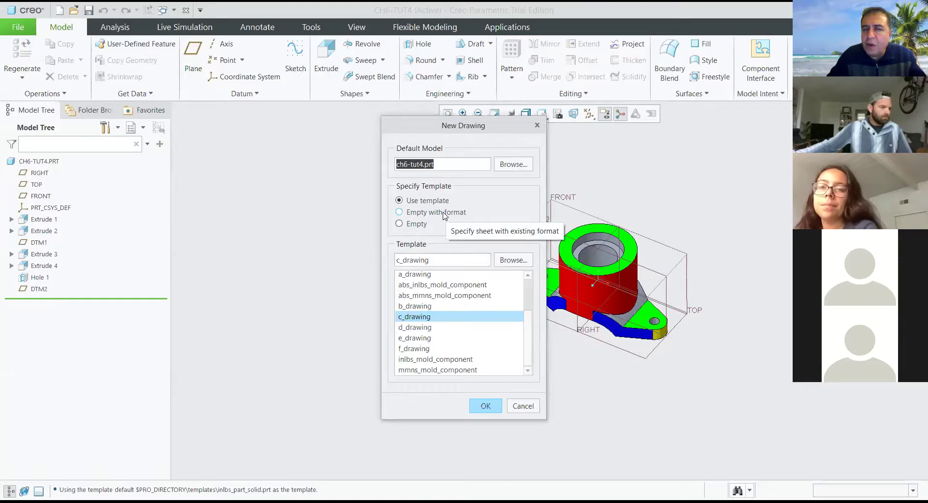
- Create the drawing sheet for ch6-tut4.prt as empty with format, using the a.frm format
left_click(445, 217)
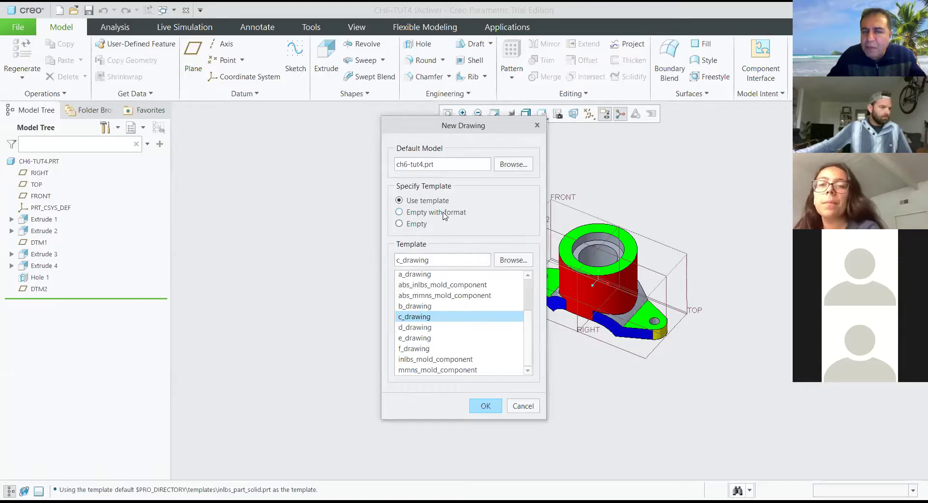
left_click(519, 261)
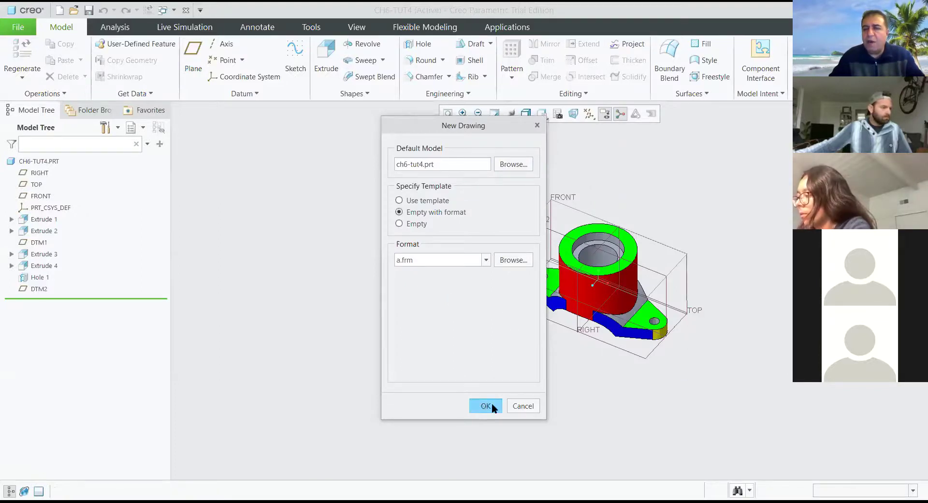
left_click(492, 404)
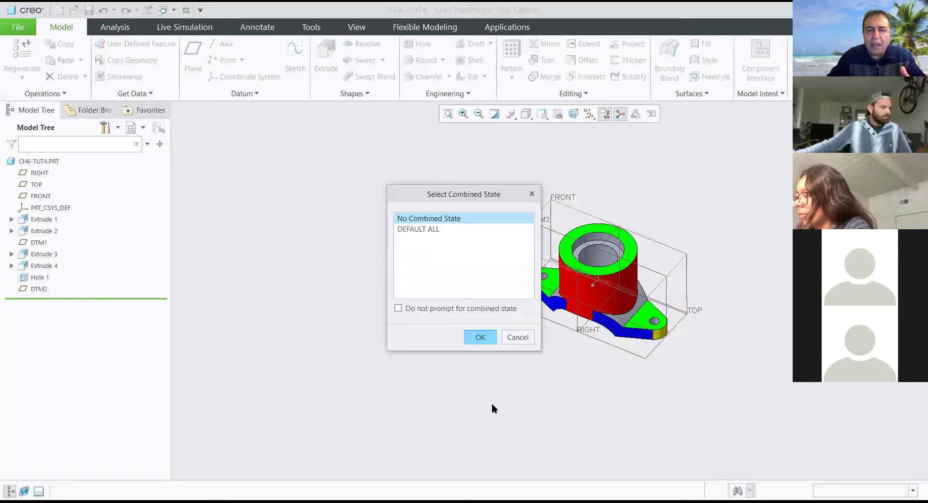
- Place a general view of the part with no combined state on the sheet, oriented to the FRONT model view
key("Return")
left_click(491, 404)
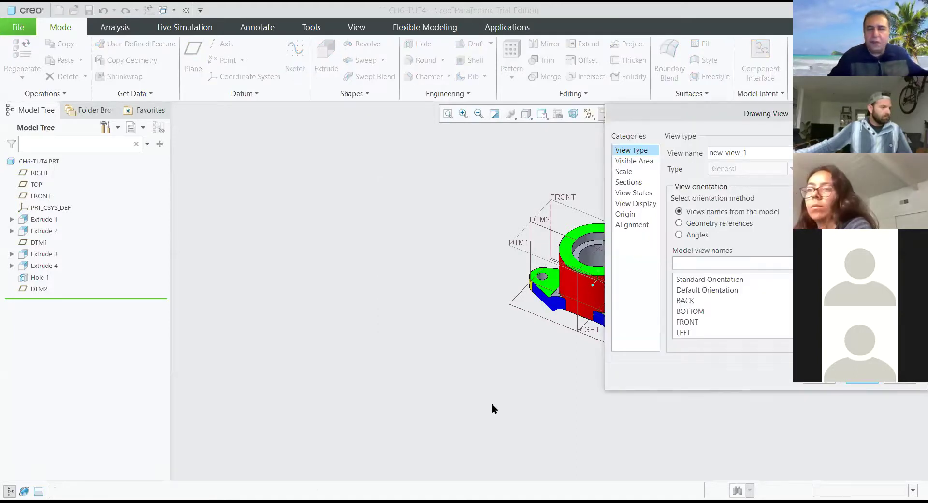
key("f")
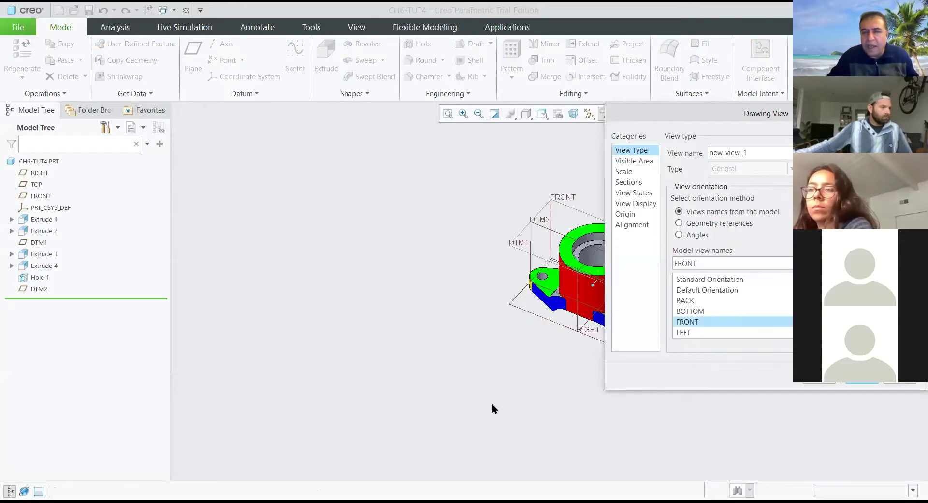
key("Return")
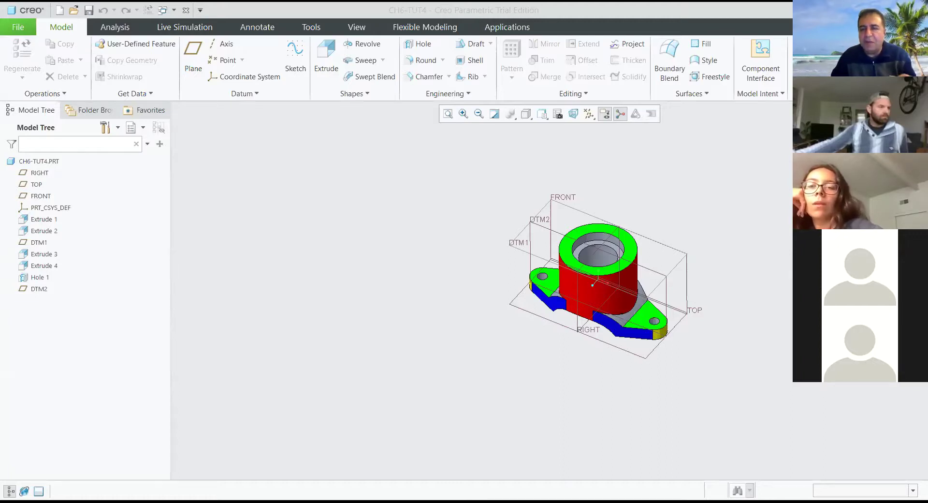
- Delete the front view from the drawing sheet and go back to the ch6-tut4 part window
key("alt+Tab")
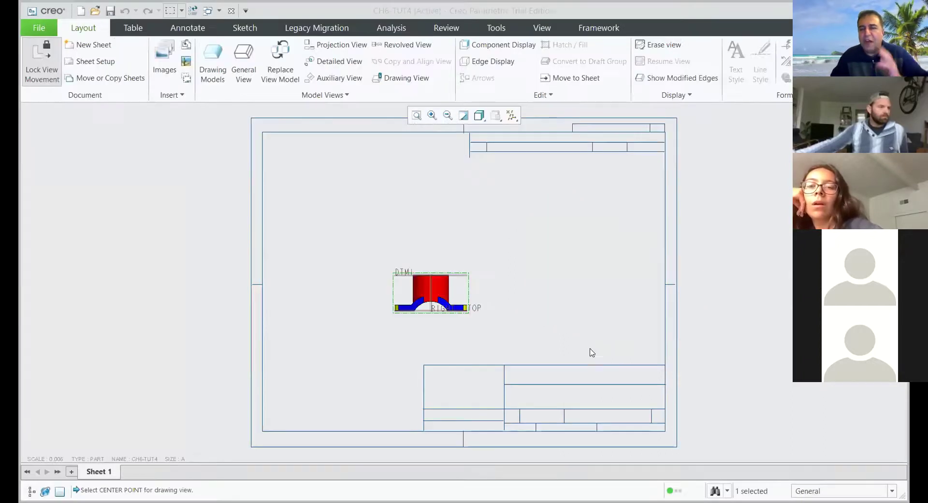
left_click(459, 292)
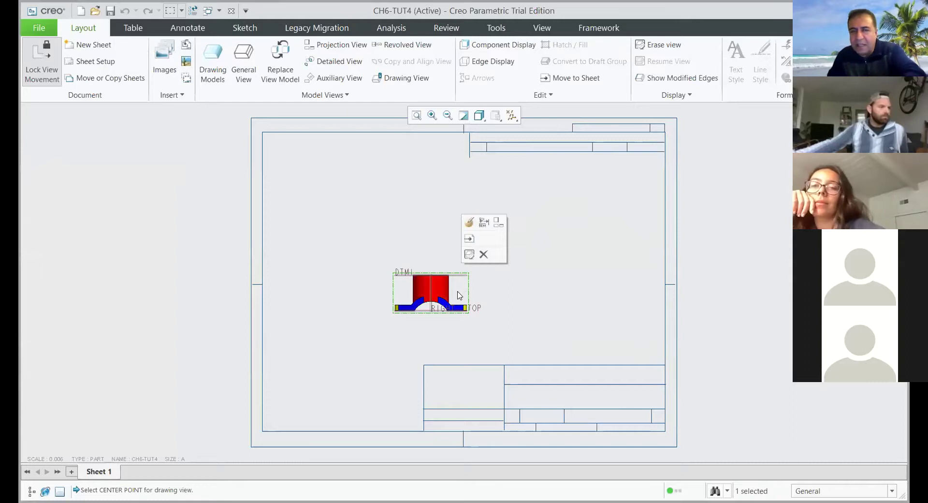
key("Delete")
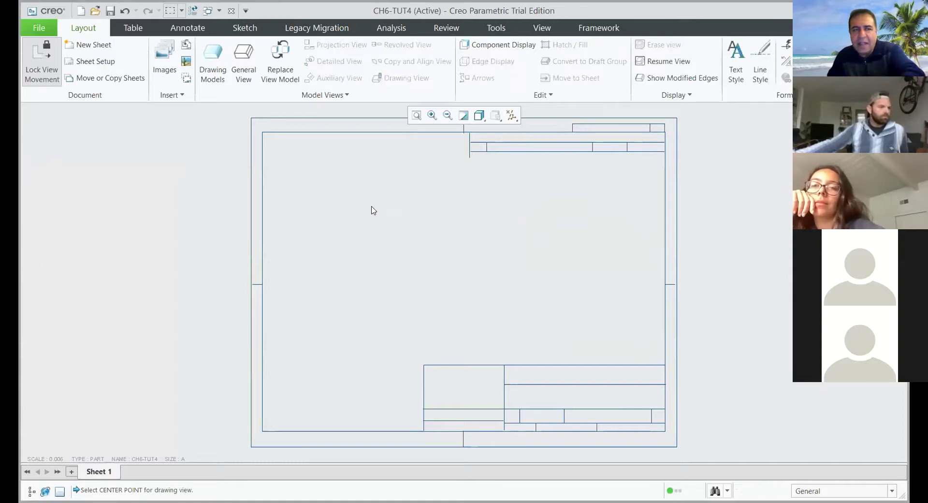
left_click(244, 63)
left_click(501, 338)
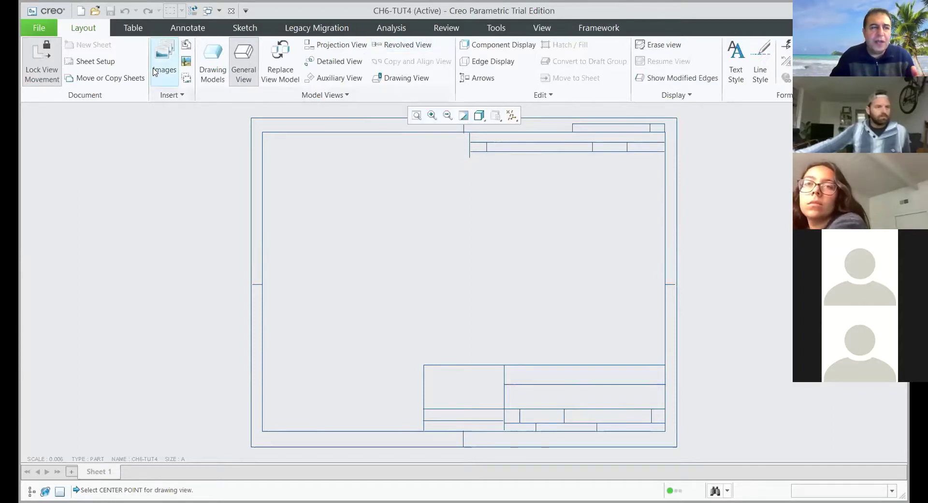
left_click(49, 32)
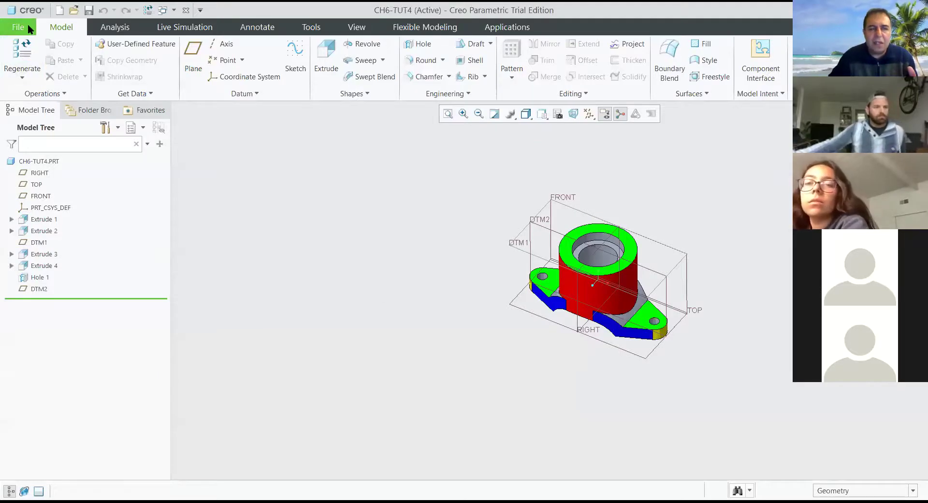
- Start a new drawing file named ch6-tut4a, keeping the default template option on
left_click(59, 10)
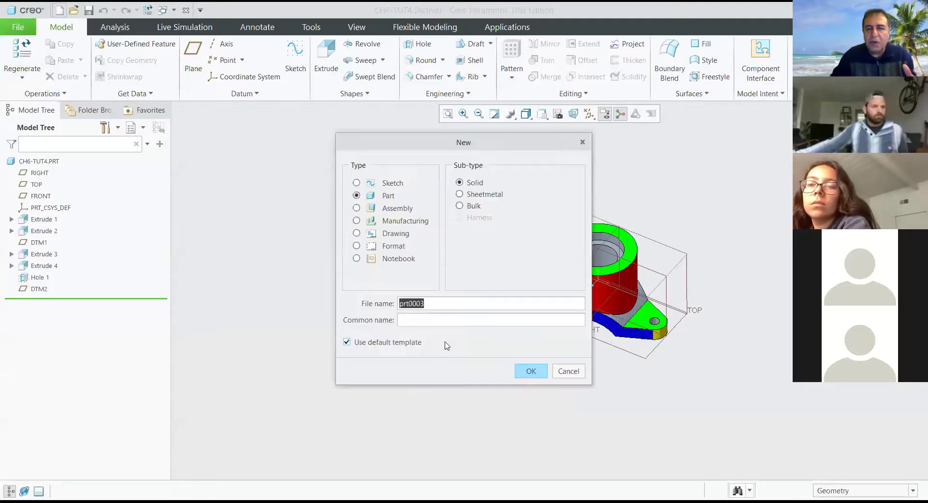
type("ch6-tut4")
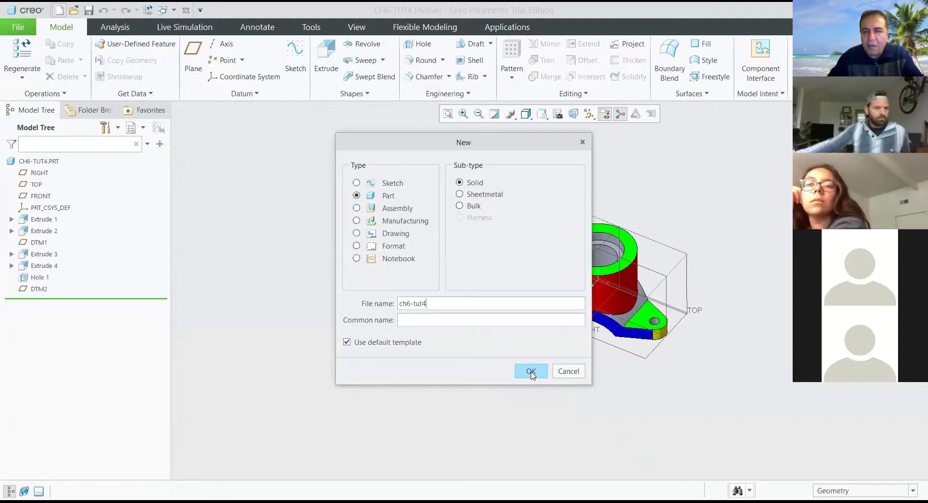
left_click(357, 234)
left_click(531, 387)
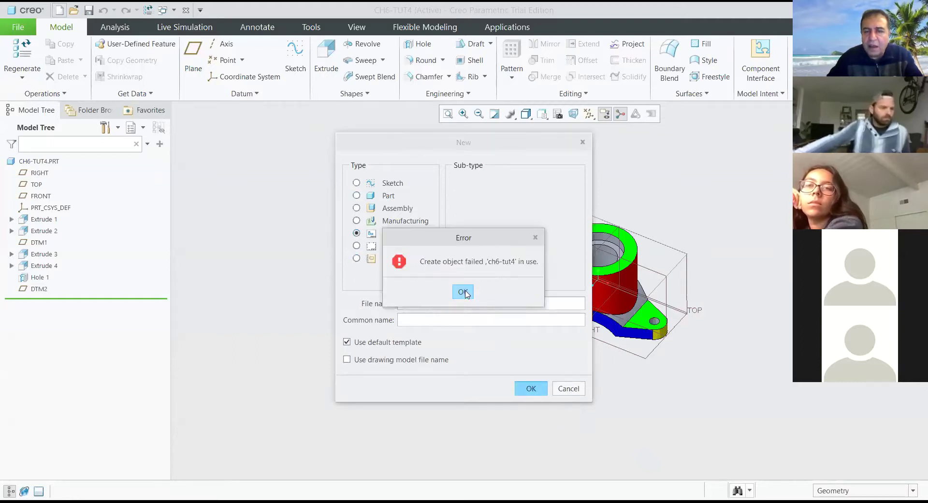
left_click(463, 292)
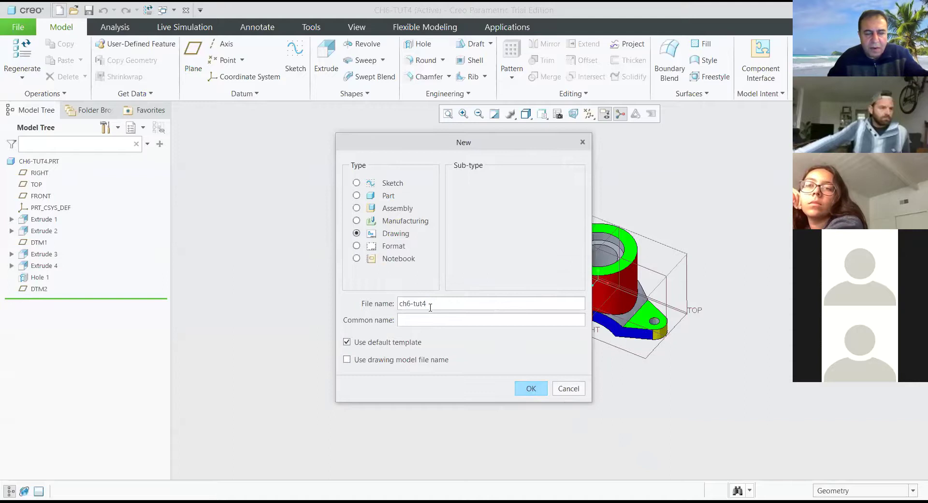
type("a")
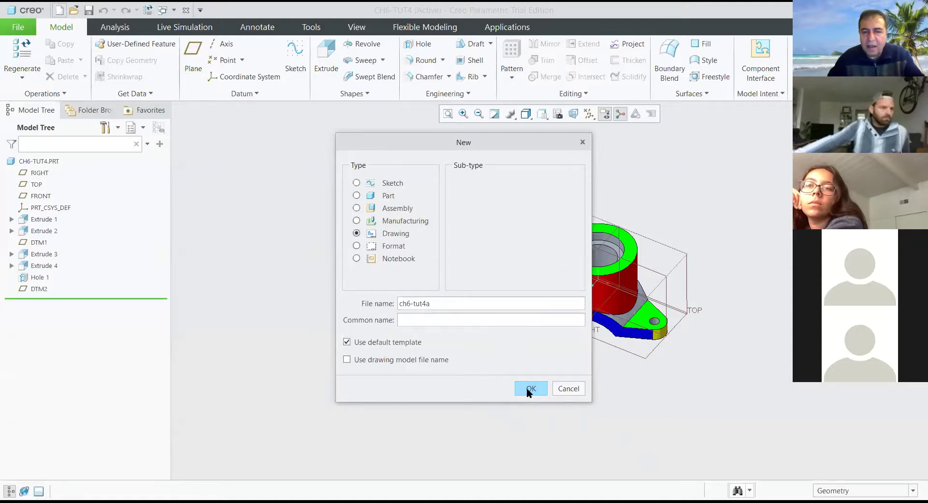
left_click(527, 387)
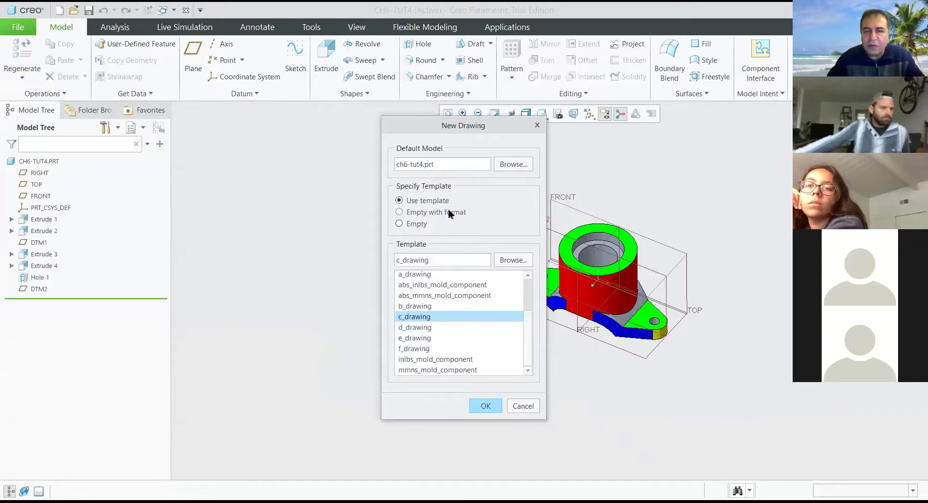
- Create the drawing sheet as empty with format, using the a.frm system format
left_click(452, 212)
left_click(511, 260)
left_click(356, 180)
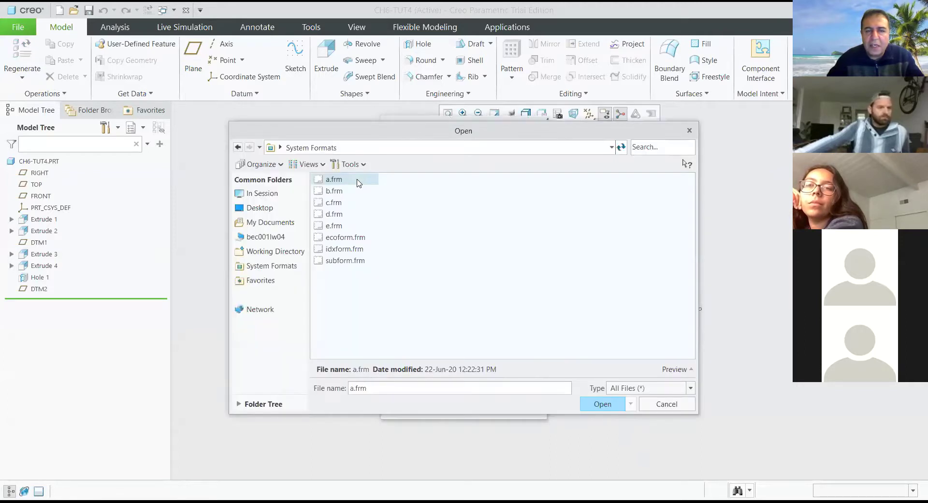
key("Return")
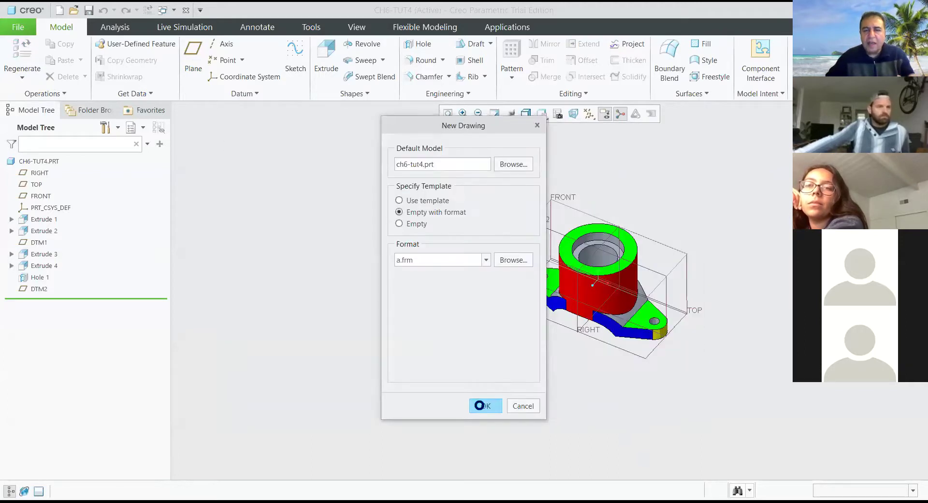
left_click(480, 404)
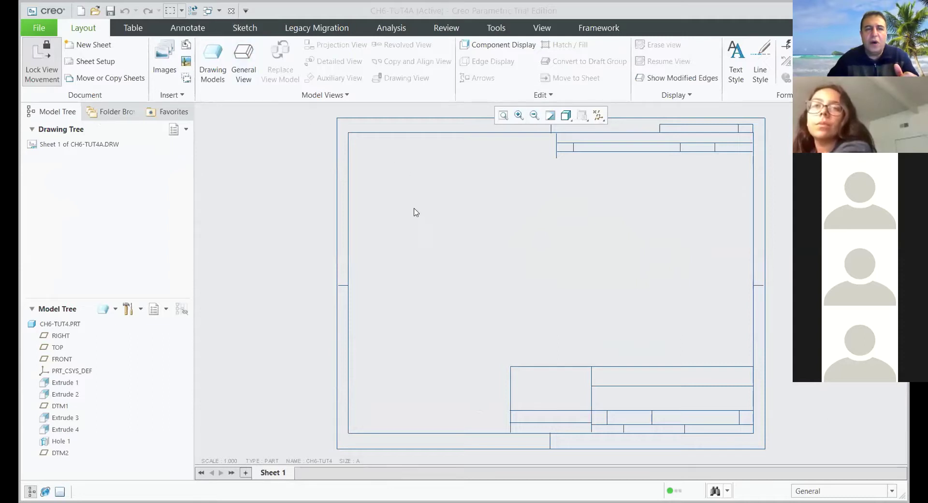
- Place a general view of the part with no combined state on the sheet, oriented to the FRONT model view
scroll(271, 207, "down", 2)
left_click(241, 73)
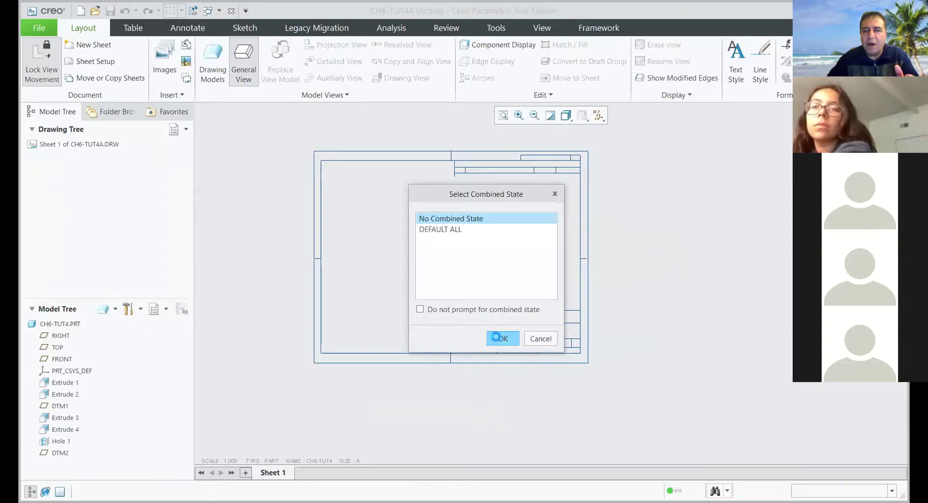
left_click(500, 339)
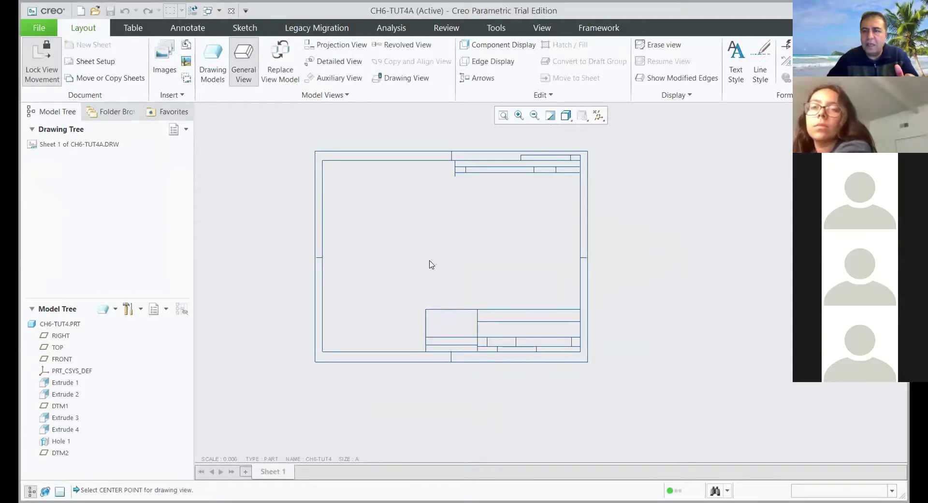
left_click(430, 261)
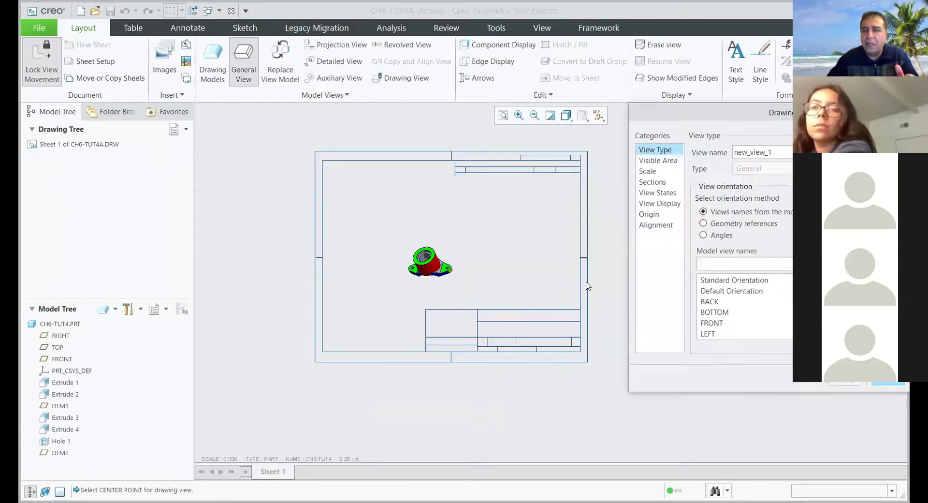
left_click(715, 323)
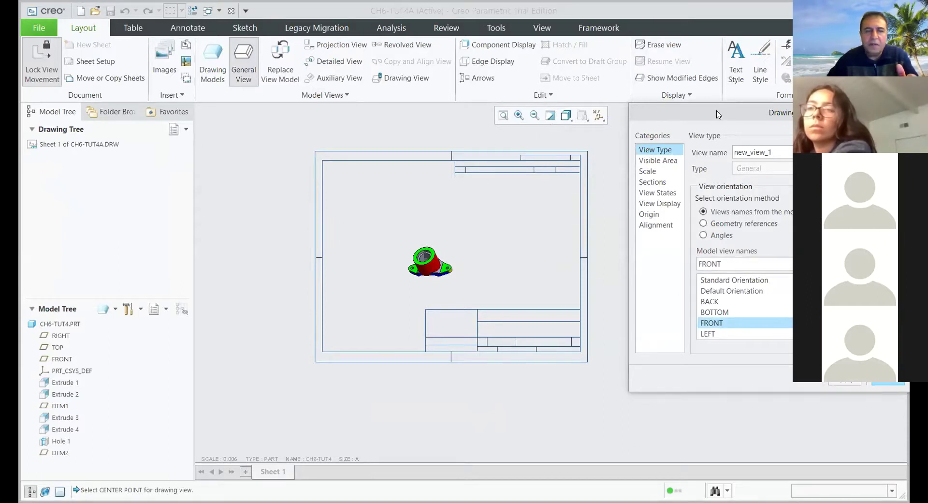
left_click_drag(717, 114, 108, 132)
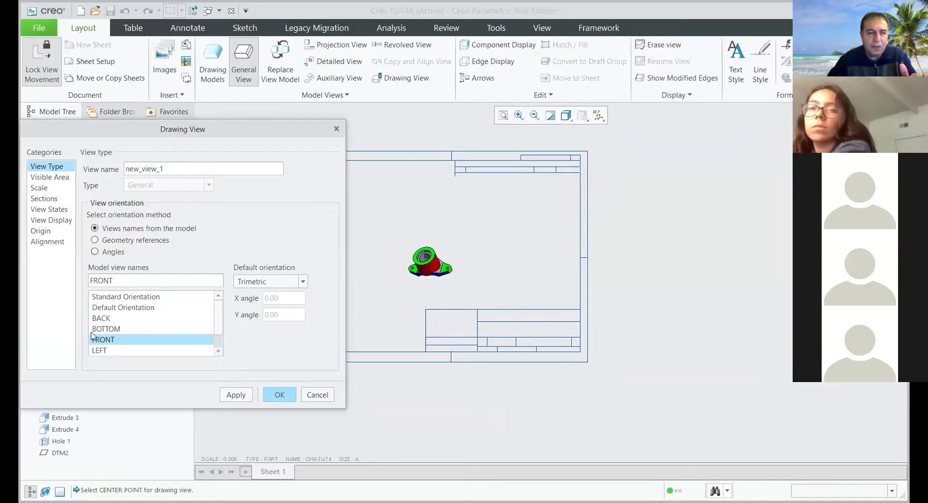
left_click(279, 394)
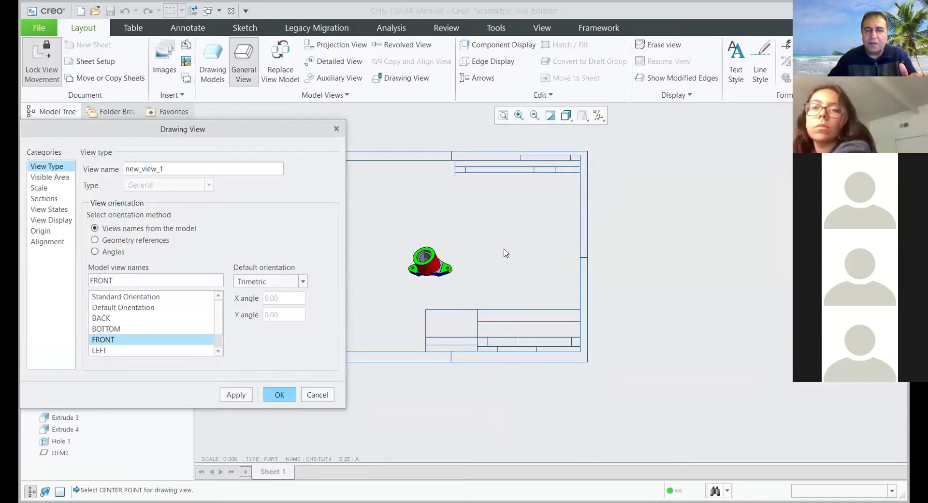
- Project a top view above the front view and turn off the datum plane display
scroll(442, 269, "up", 2)
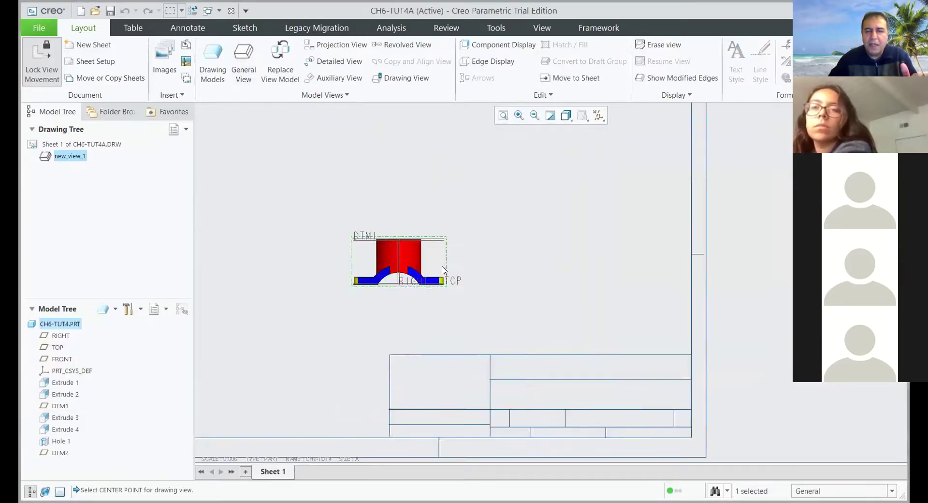
right_click(406, 254)
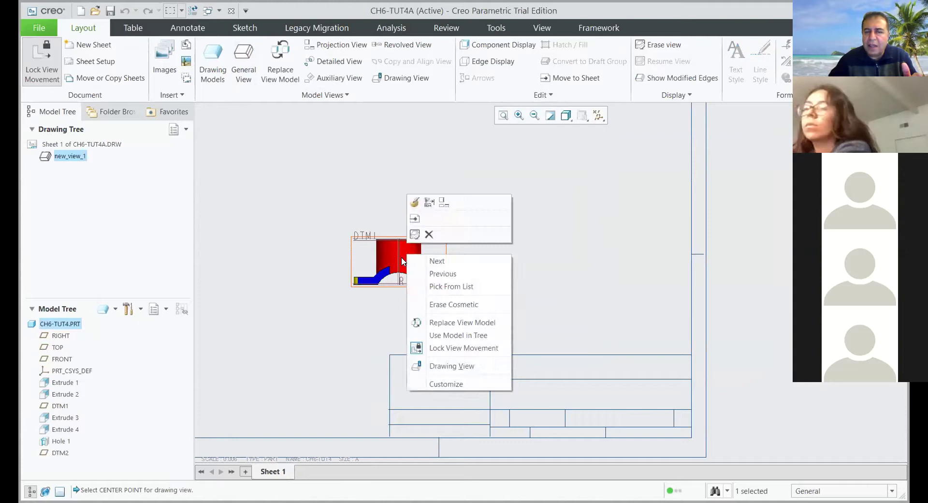
left_click(443, 205)
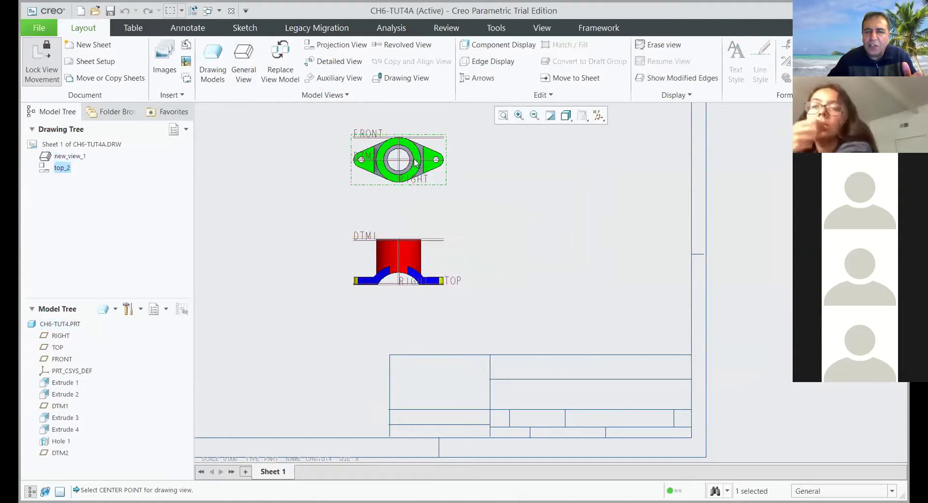
left_click(598, 116)
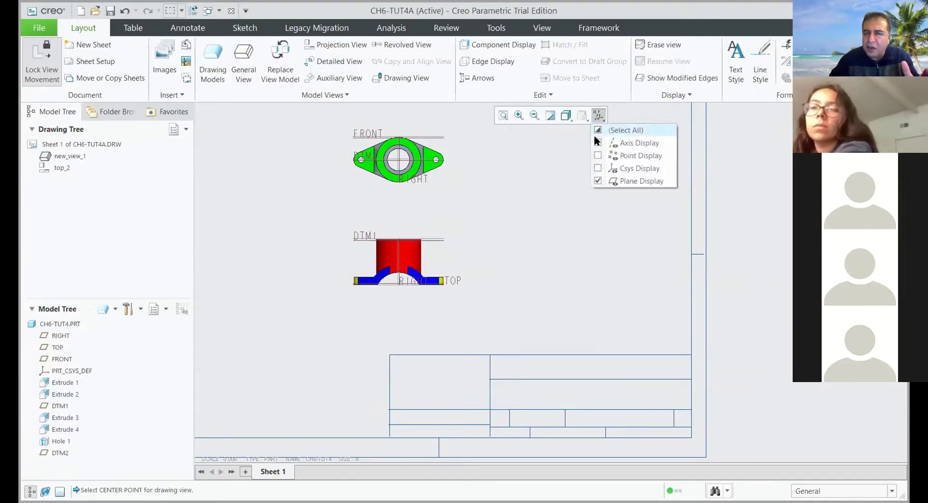
left_click(650, 180)
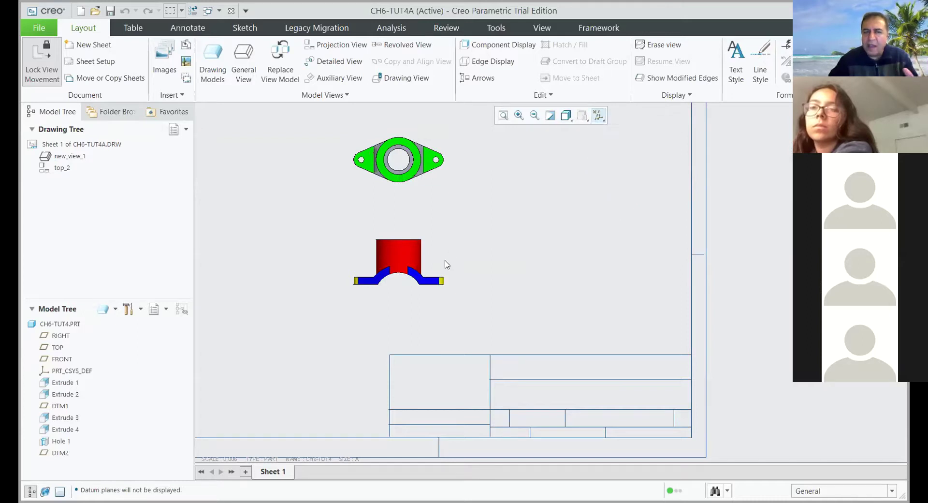
scroll(443, 263, "down", 3)
scroll(446, 293, "up", 3)
scroll(445, 294, "up", 1)
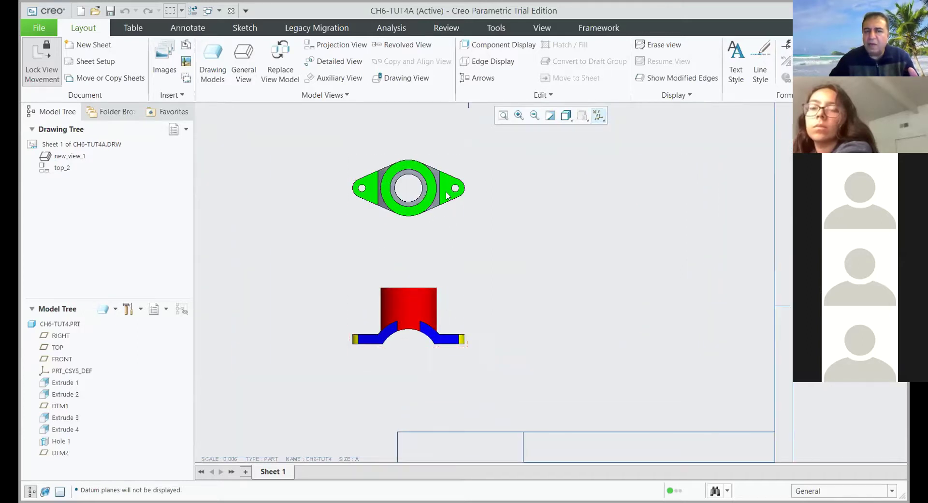
- Place a general view with no combined state in the sheet's upper right area, using the Isometric default orientation
left_click(244, 59)
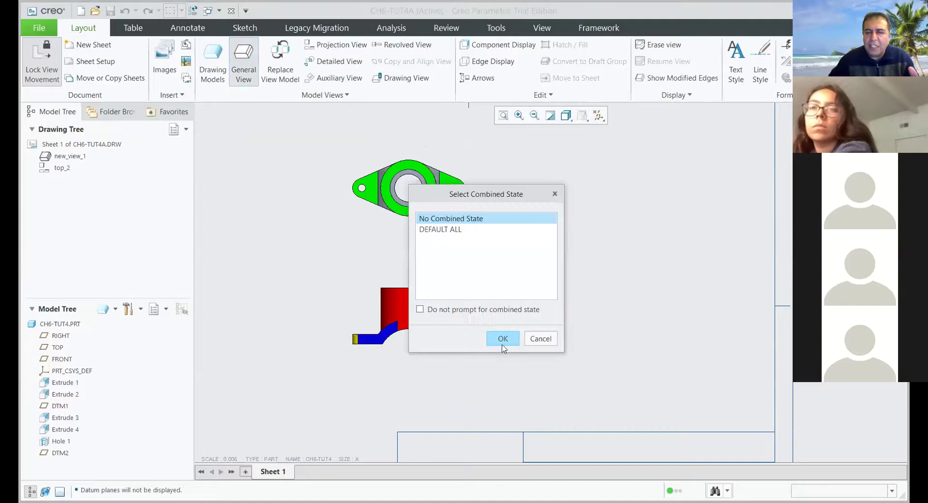
key("Return")
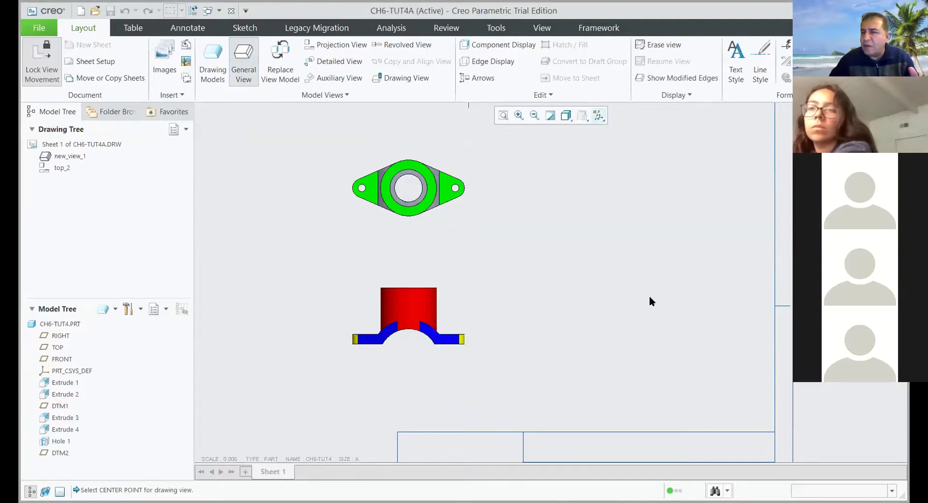
left_click(706, 178)
left_click(270, 281)
left_click(270, 294)
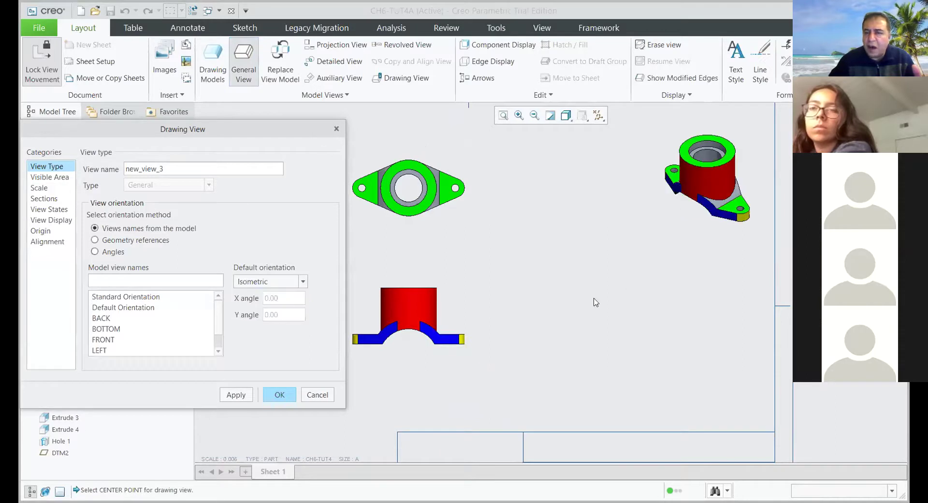
scroll(502, 358, "down", 2)
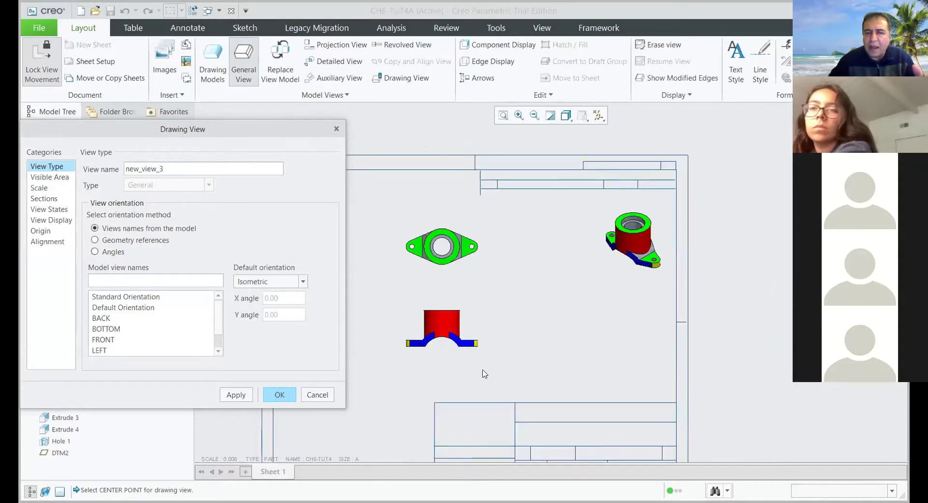
left_click(279, 393)
- Set the front view's display style to Hidden and its tangent edges display style to None
scroll(561, 348, "up", 1)
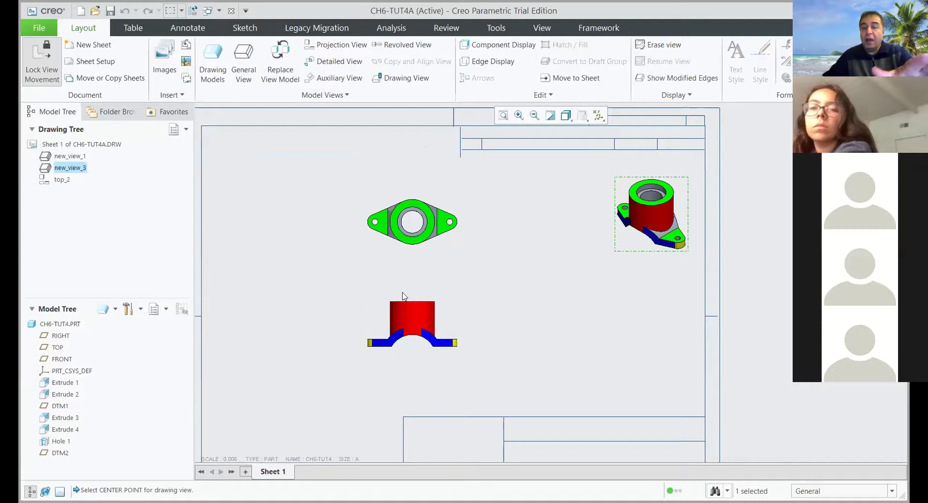
left_click(414, 317)
left_click(443, 317)
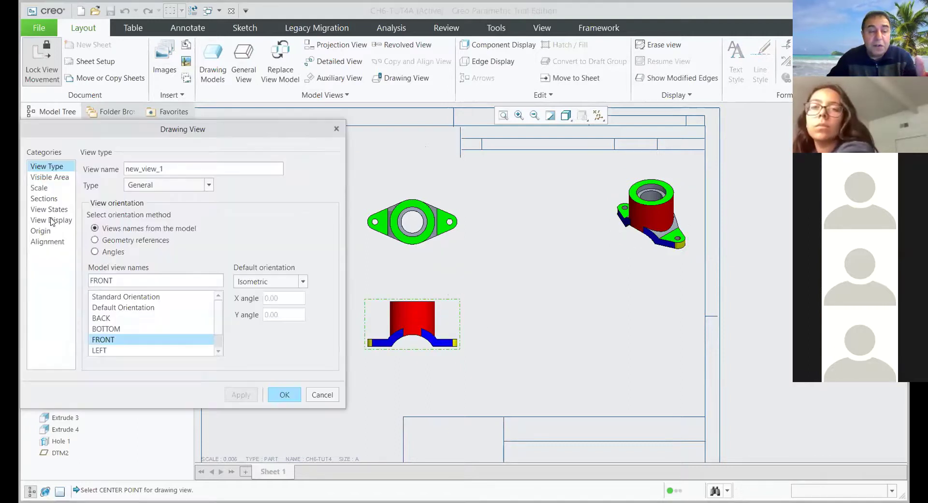
left_click(52, 220)
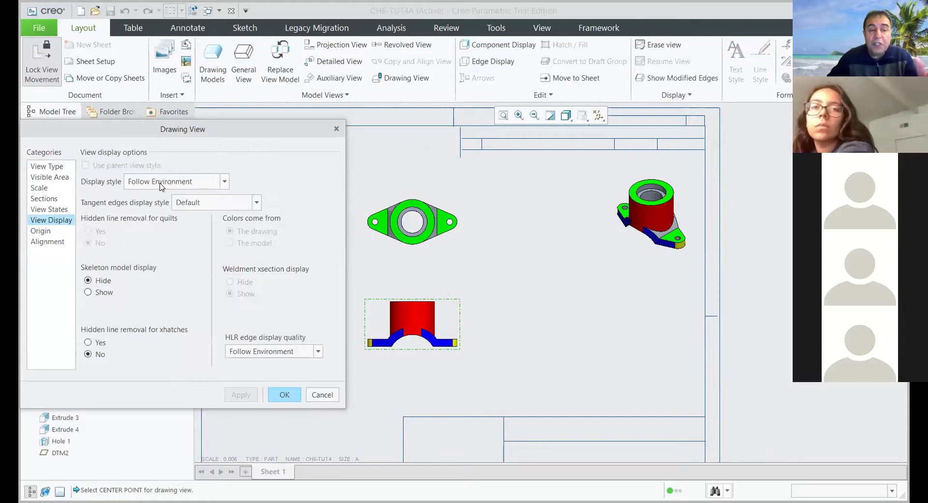
left_click(166, 184)
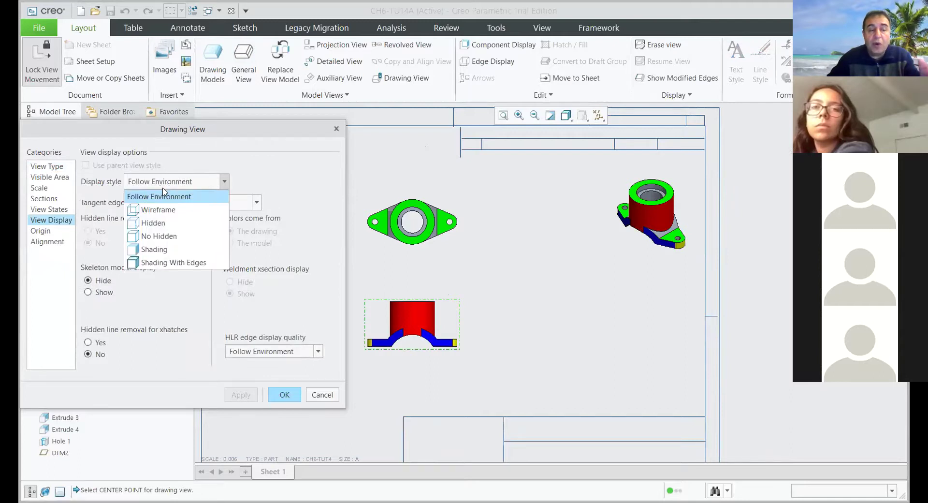
left_click(157, 223)
left_click(200, 205)
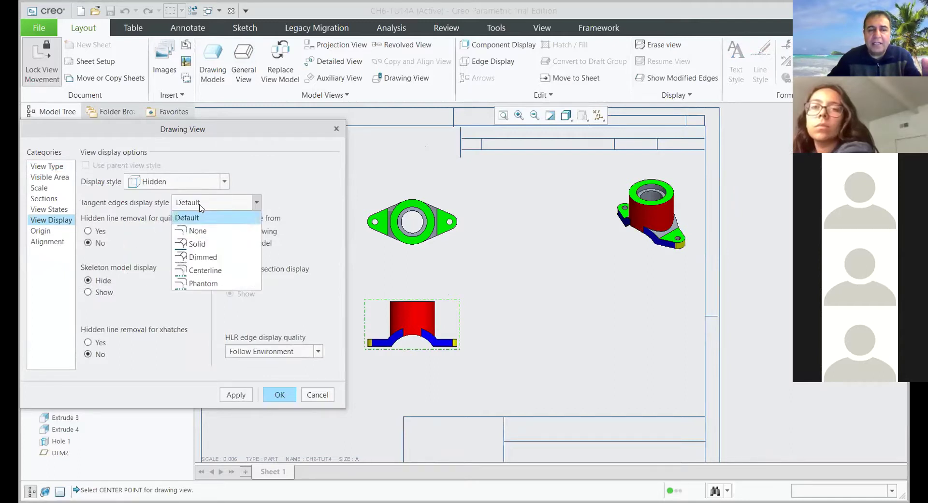
left_click(196, 231)
left_click(280, 395)
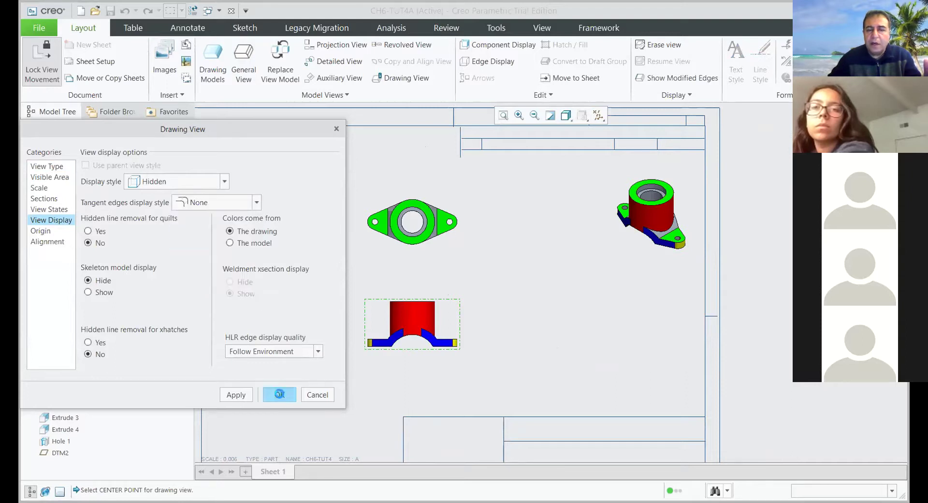
- Set the top view's display style to Hidden and its tangent edges display style to None
scroll(443, 327, "up", 4)
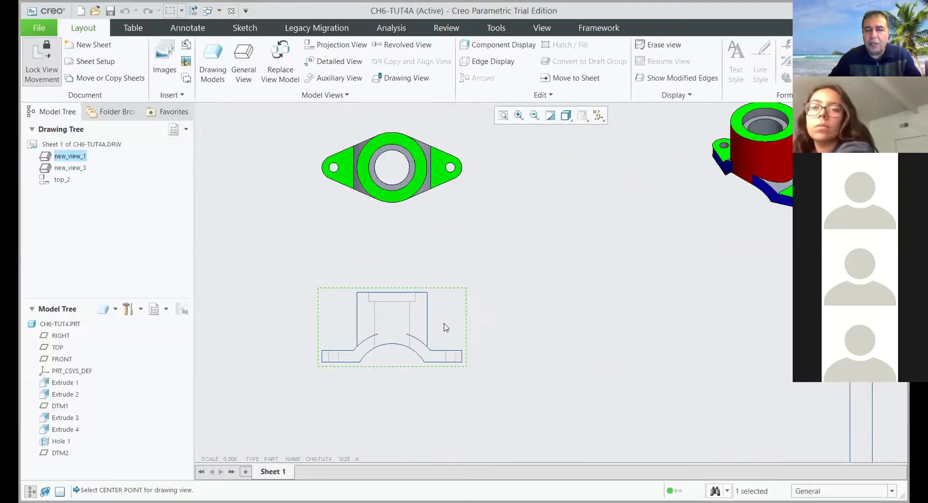
double_click(436, 170)
left_click(51, 220)
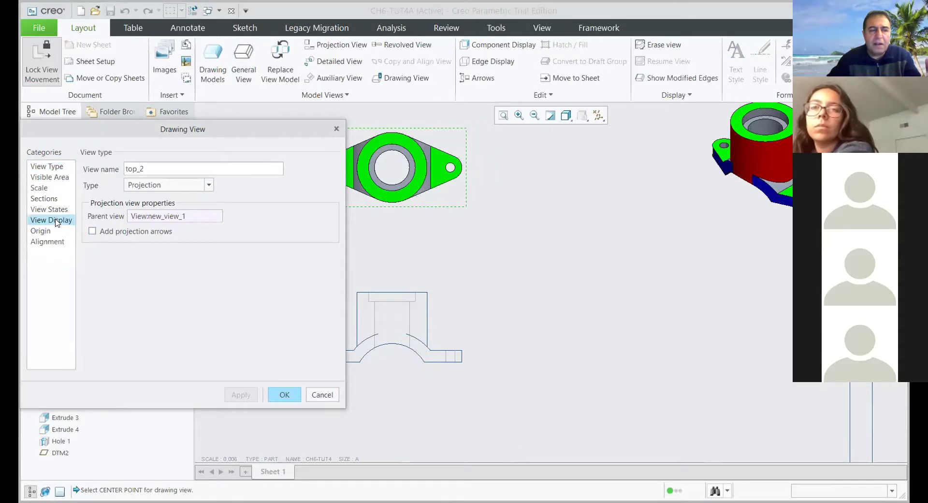
left_click(173, 182)
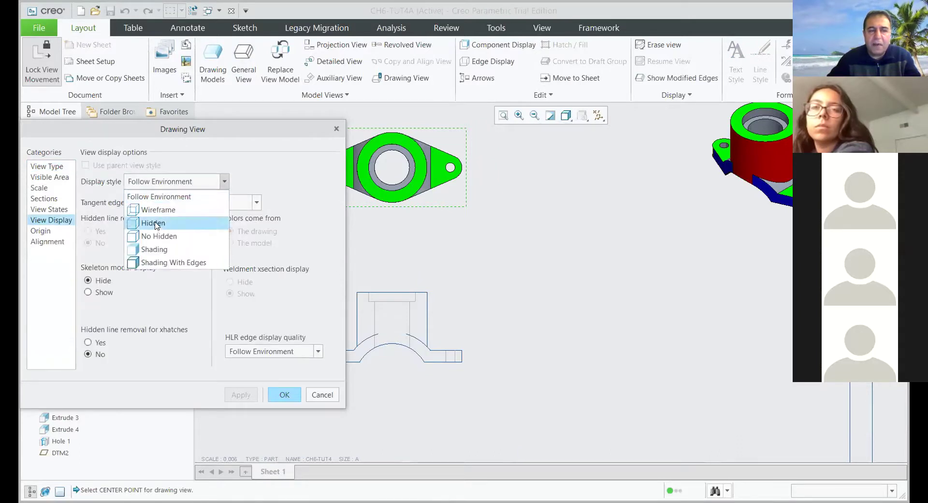
left_click(158, 223)
left_click(212, 203)
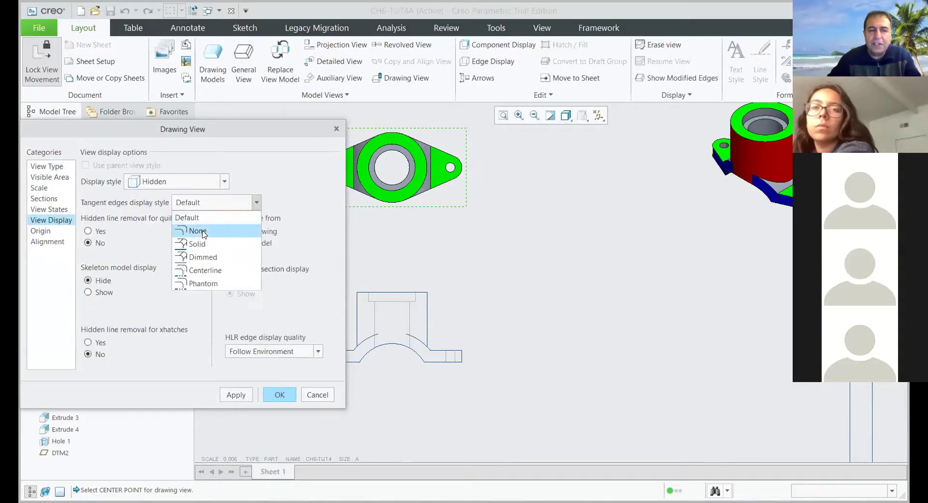
left_click(197, 230)
left_click(279, 393)
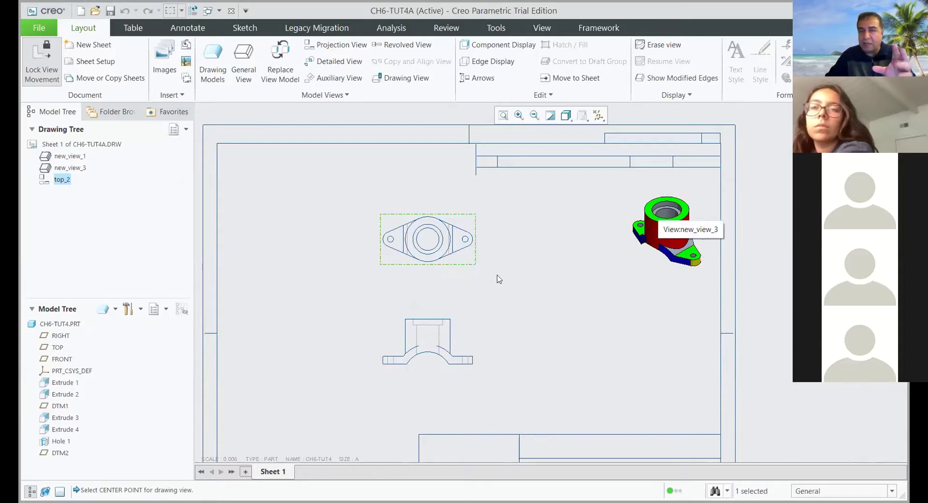
- Turn on the datum plane display and hide the navigation area to enlarge the drawing space
left_click(599, 116)
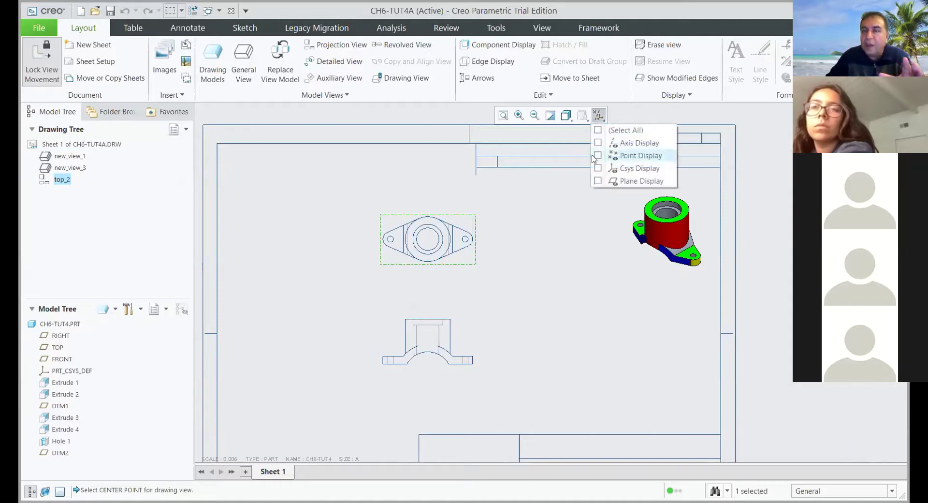
left_click(620, 181)
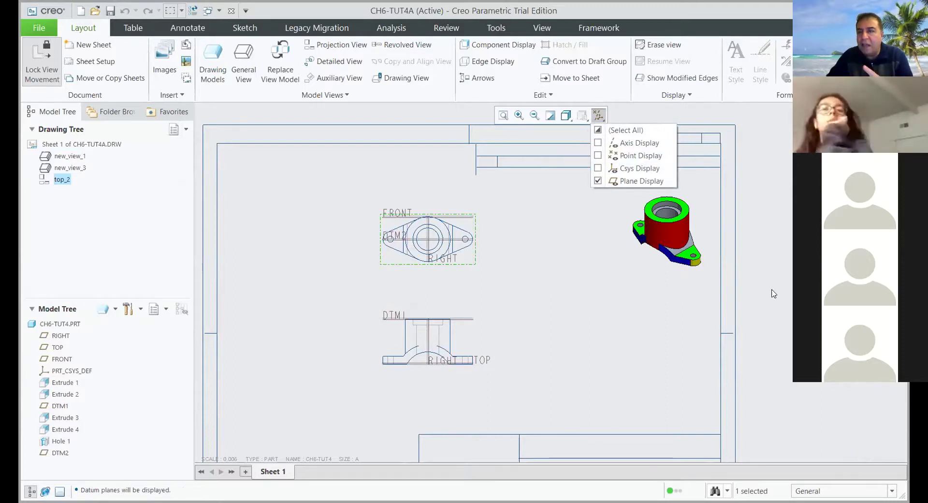
left_click(573, 380)
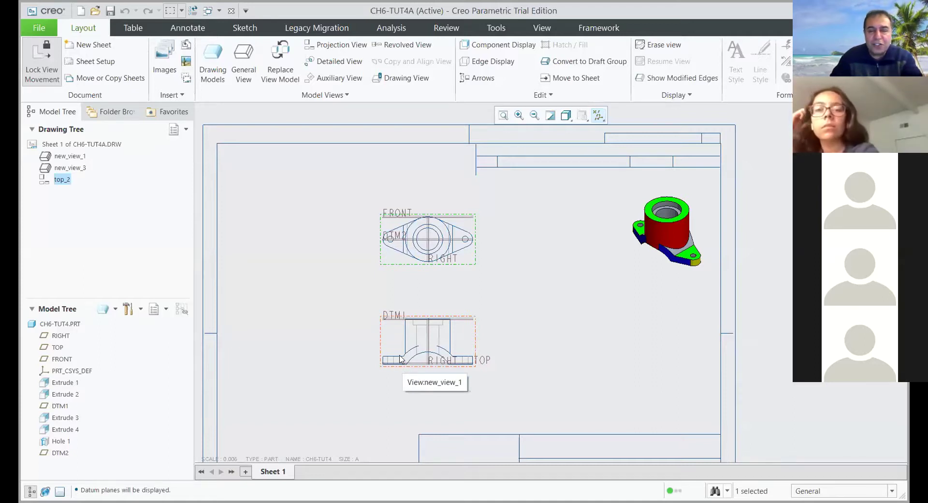
scroll(445, 333, "down", 1)
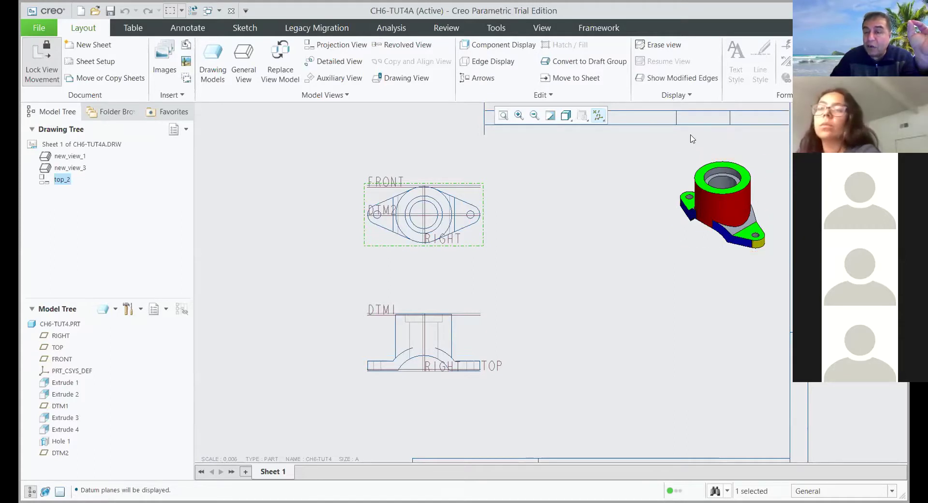
left_click(753, 227)
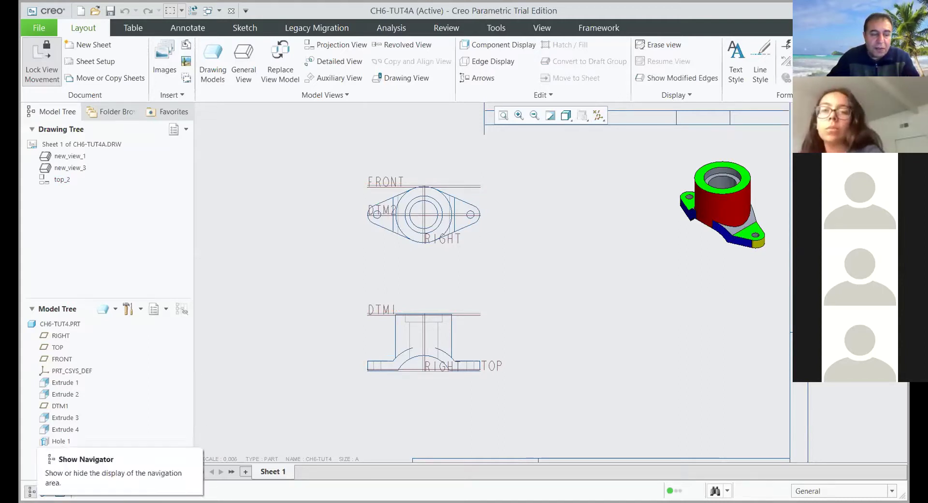
left_click(31, 490)
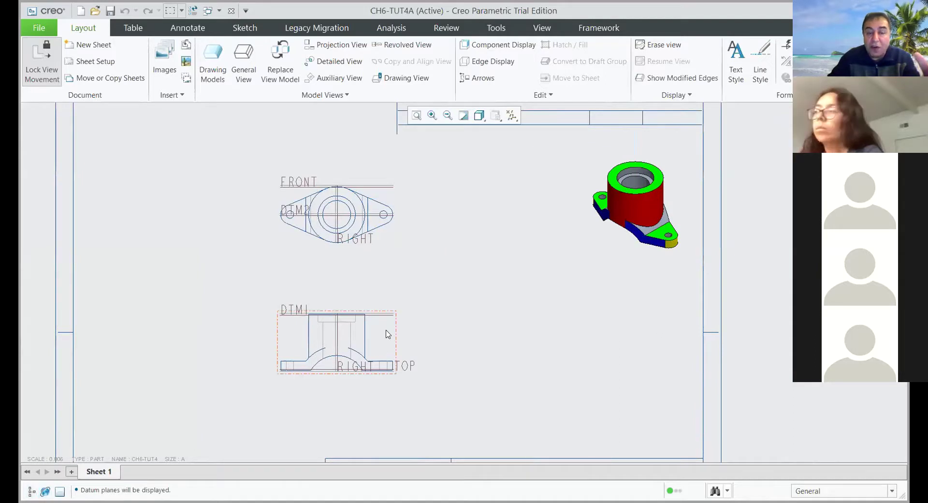
scroll(296, 341, "down", 2)
scroll(309, 358, "up", 2)
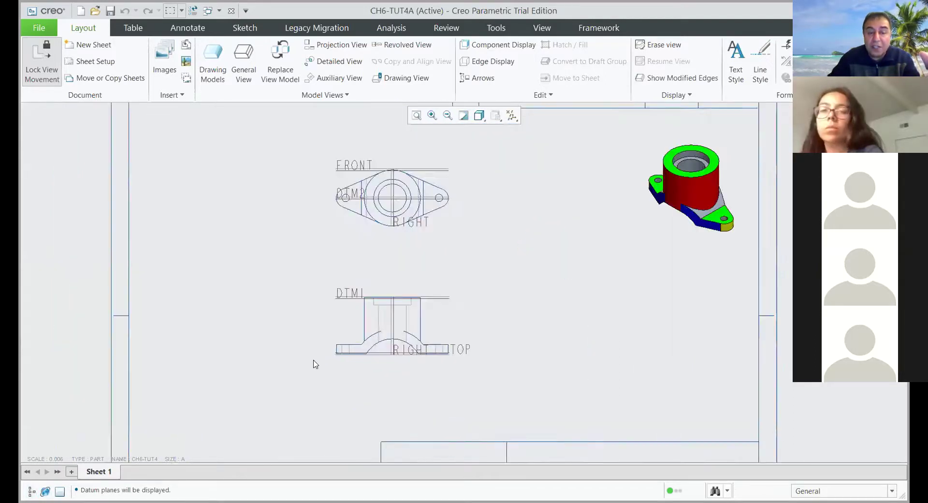
- Add a new 2D cross-section to the front view as a planar, single section named A
double_click(438, 321)
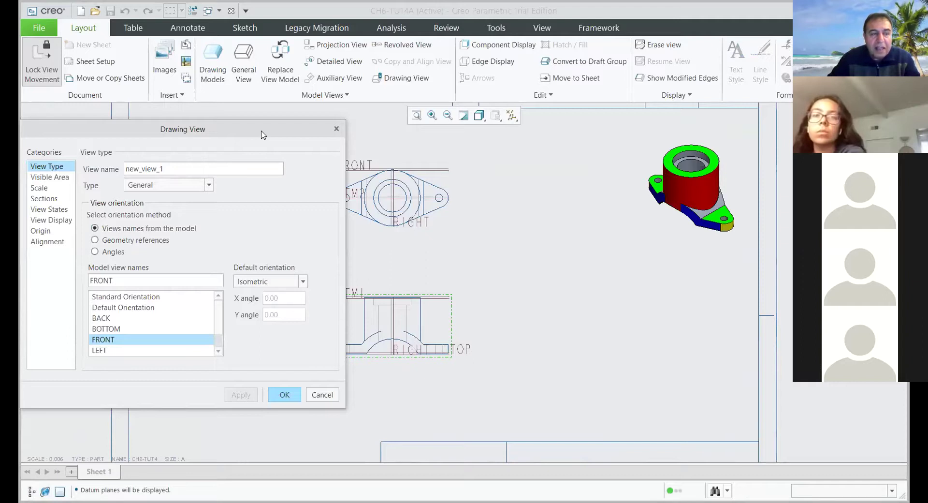
left_click_drag(261, 134, 259, 133)
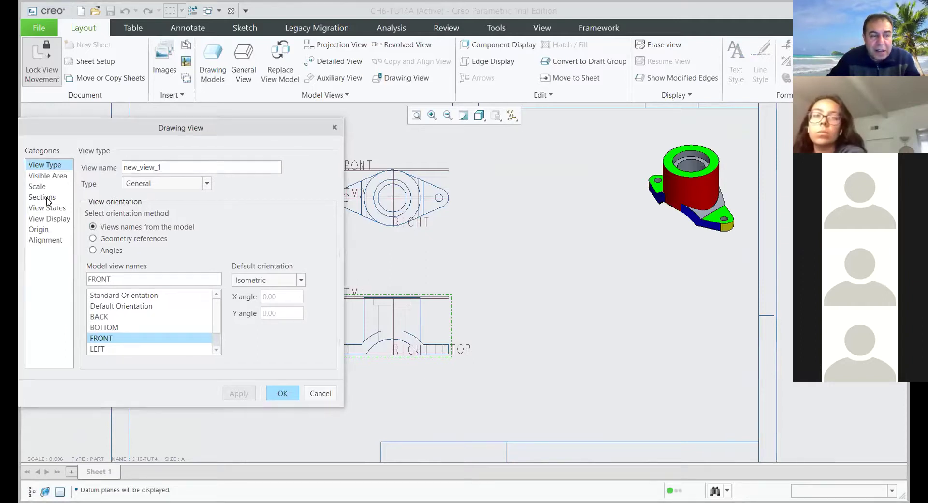
left_click(52, 200)
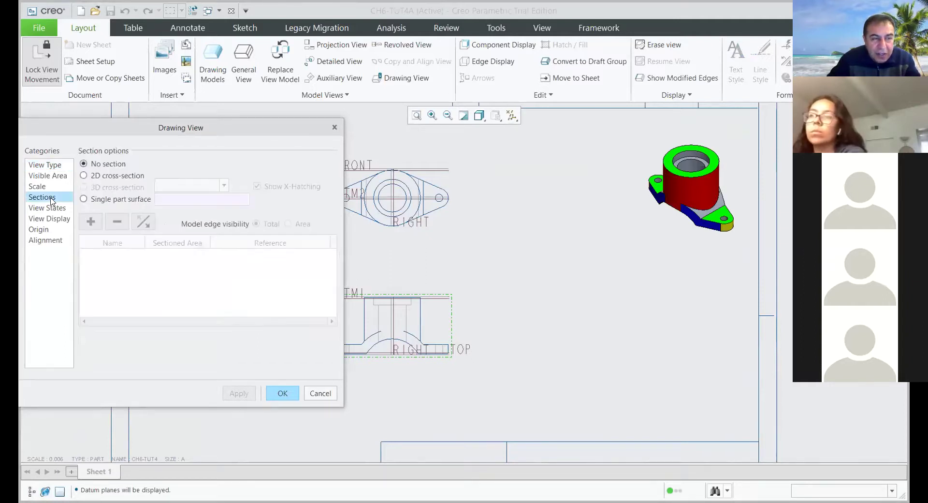
left_click(93, 176)
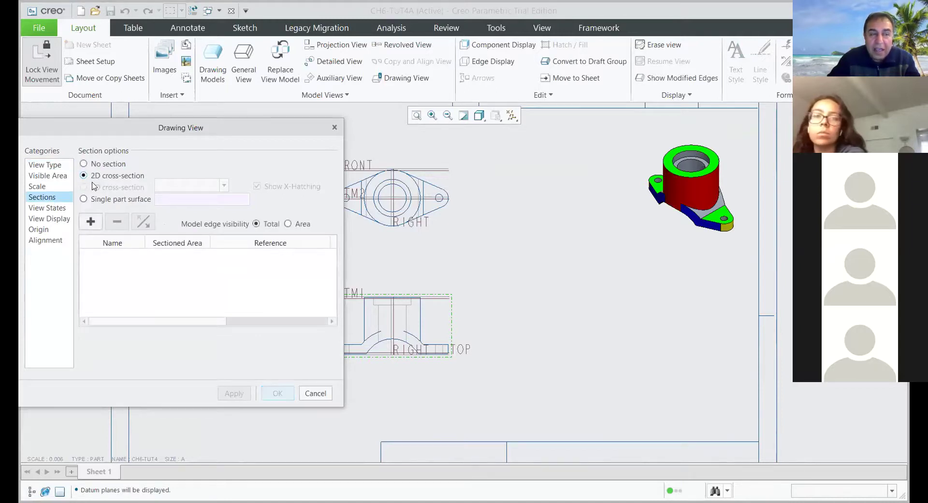
left_click(91, 222)
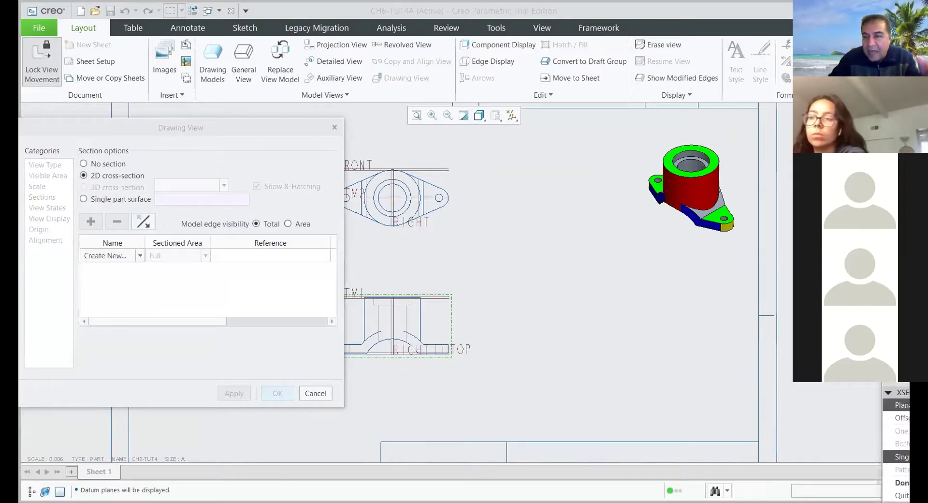
left_click_drag(893, 377, 552, 152)
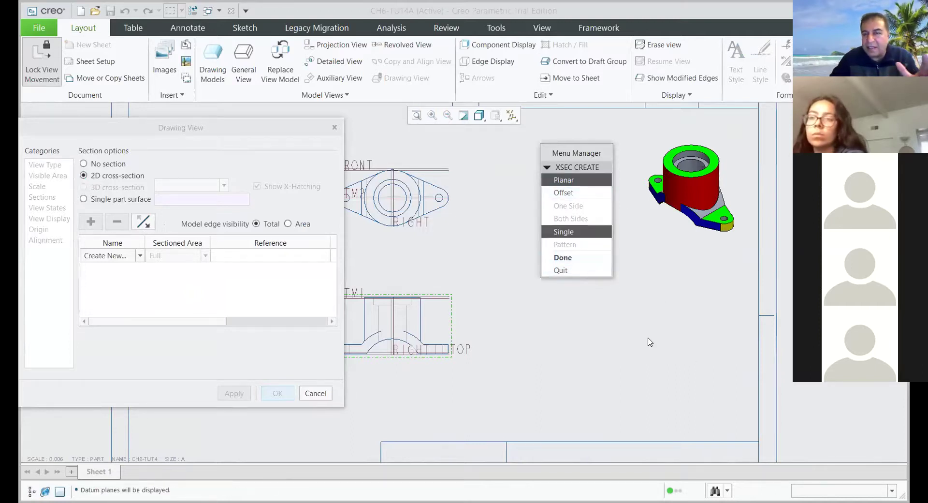
left_click(562, 258)
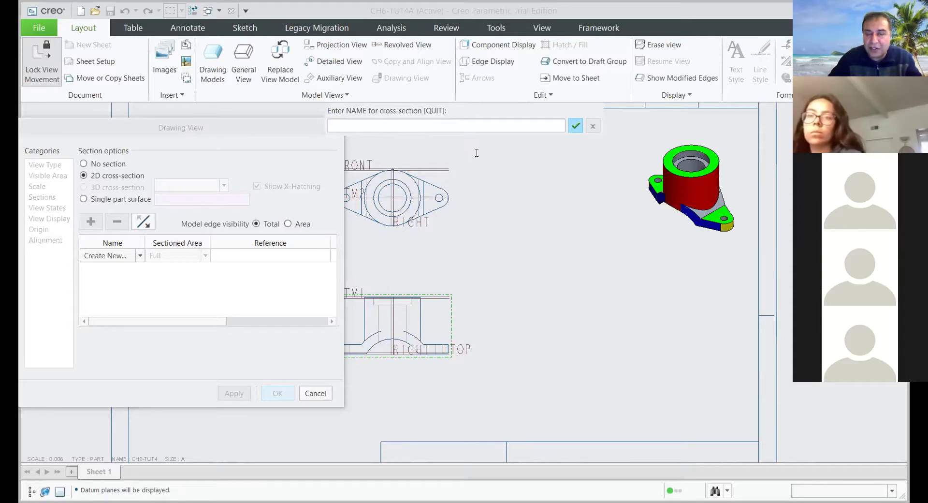
type("A")
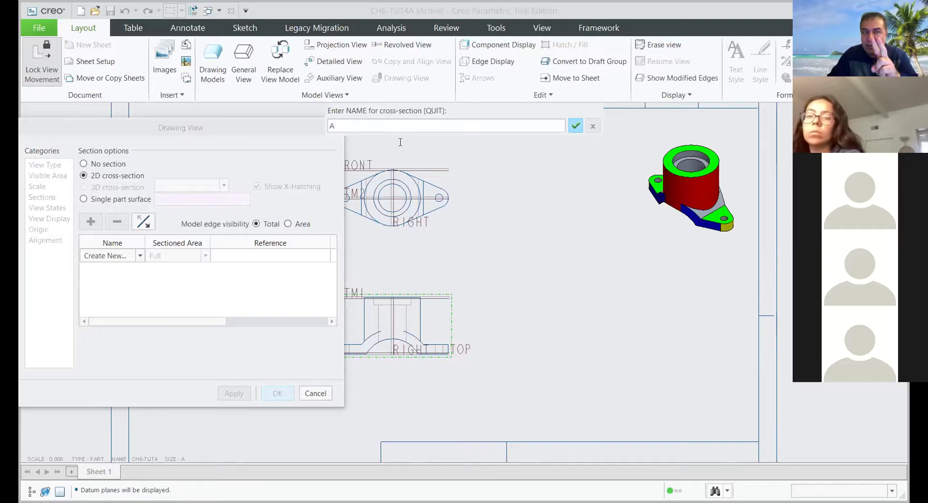
left_click(576, 127)
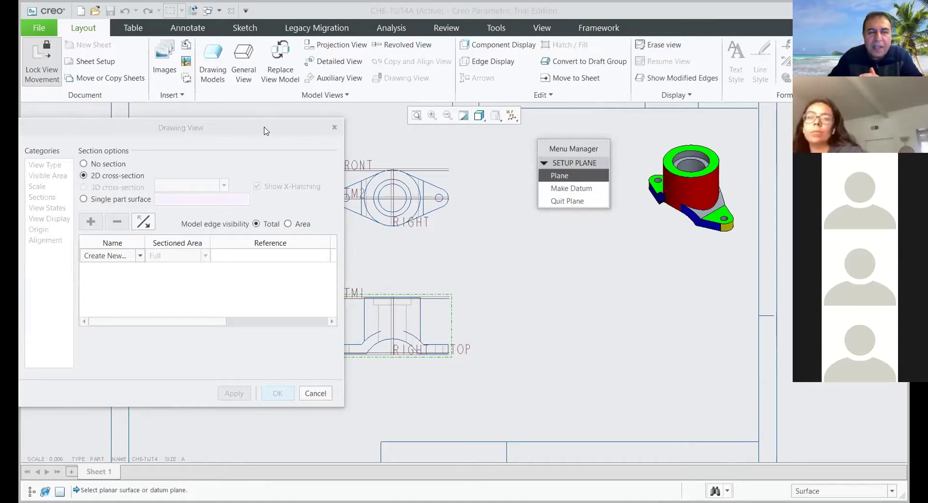
- Choose datum plane DTM2 in the top view as the cutting plane for section A
left_click_drag(265, 131, 144, 224)
scroll(406, 193, "up", 6)
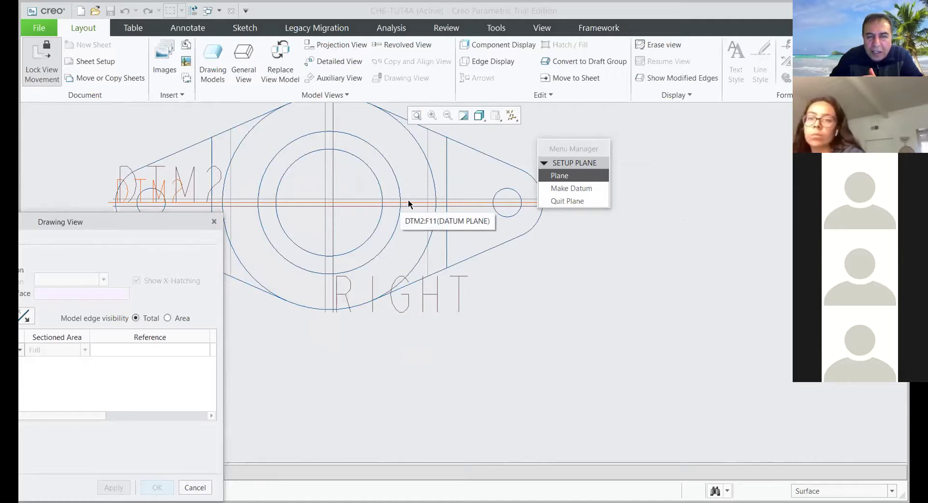
left_click(408, 203)
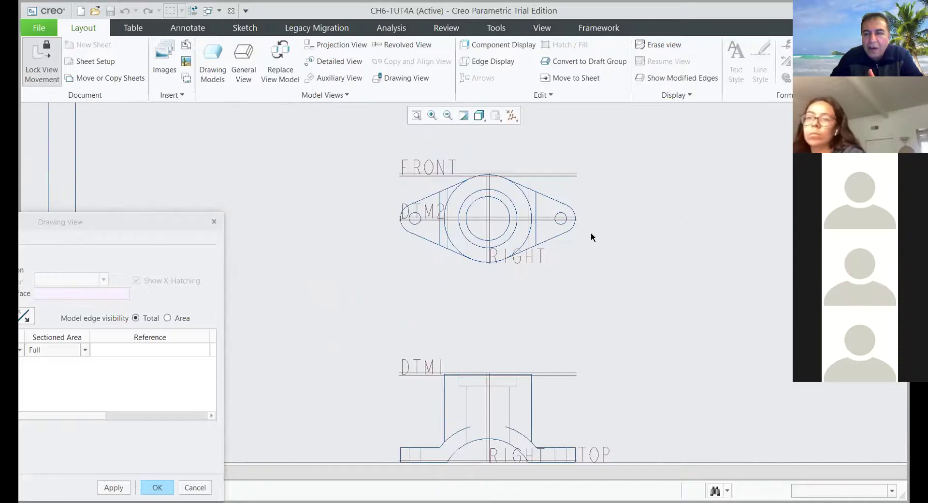
- Assign the top view to show the arrows of section A and apply the full section to the front view
scroll(564, 227, "up", 2)
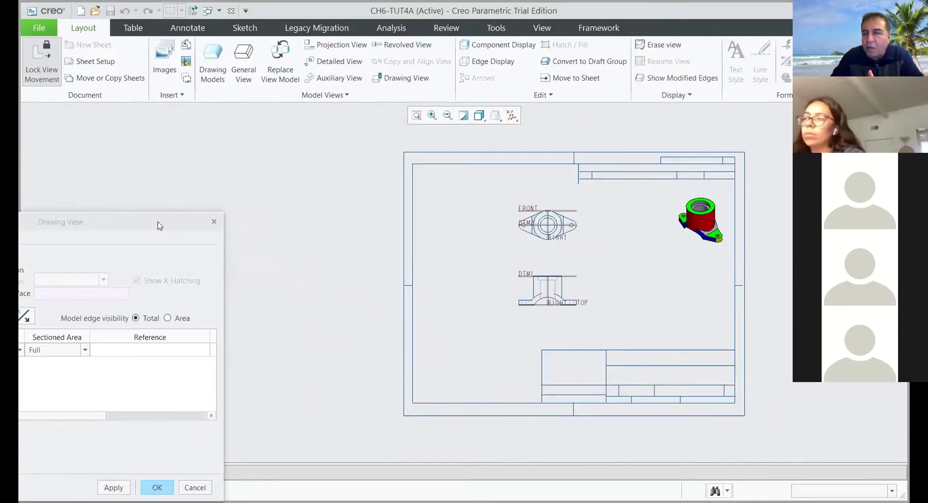
left_click_drag(159, 225, 880, 233)
scroll(401, 176, "up", 2)
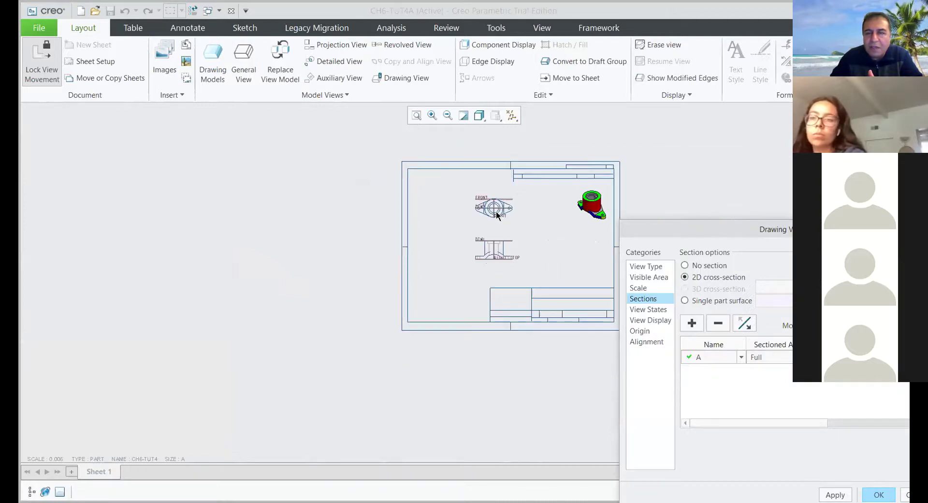
scroll(507, 205, "down", 2)
mouse_move(547, 220)
middle_mouse_down()
mouse_move(402, 226)
mouse_move(328, 203)
middle_mouse_up()
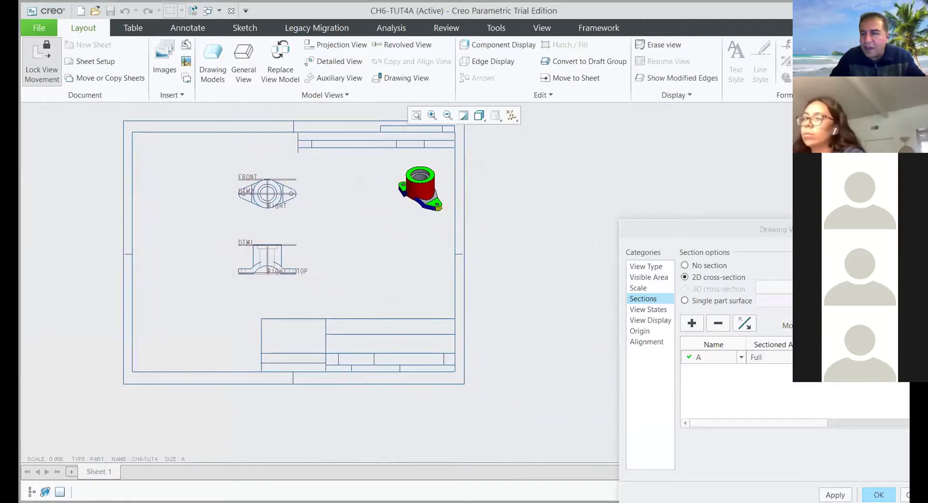
left_click_drag(822, 229, 688, 127)
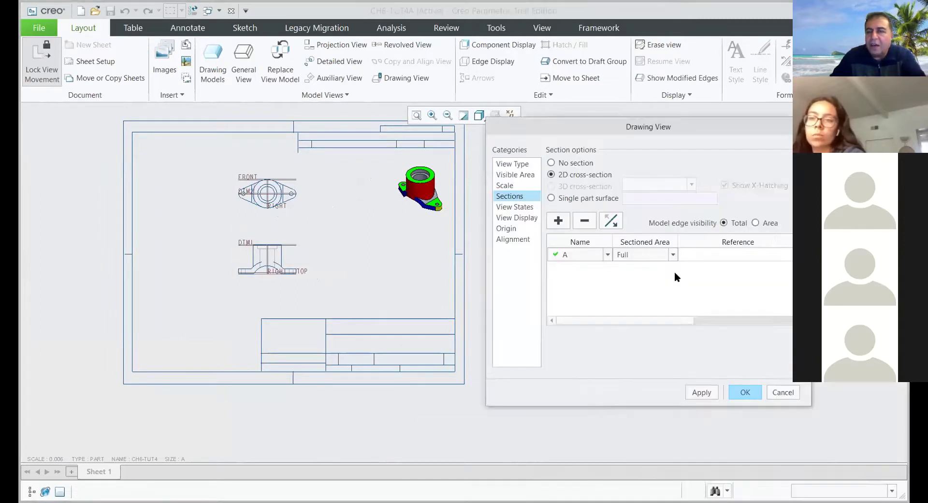
type("A")
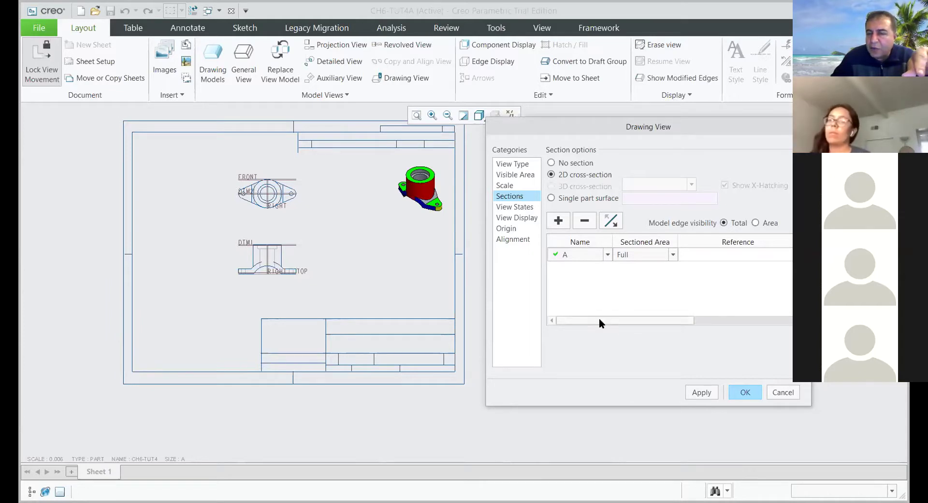
left_click_drag(602, 321, 757, 296)
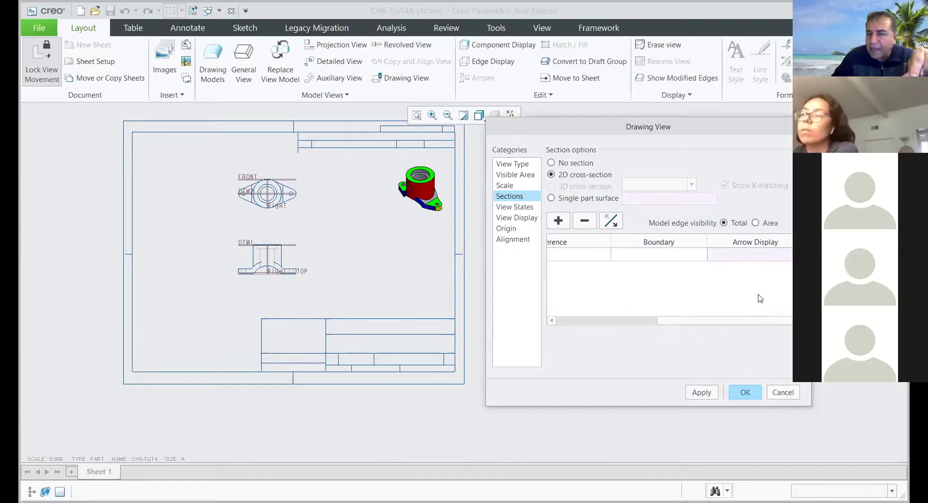
left_click(749, 256)
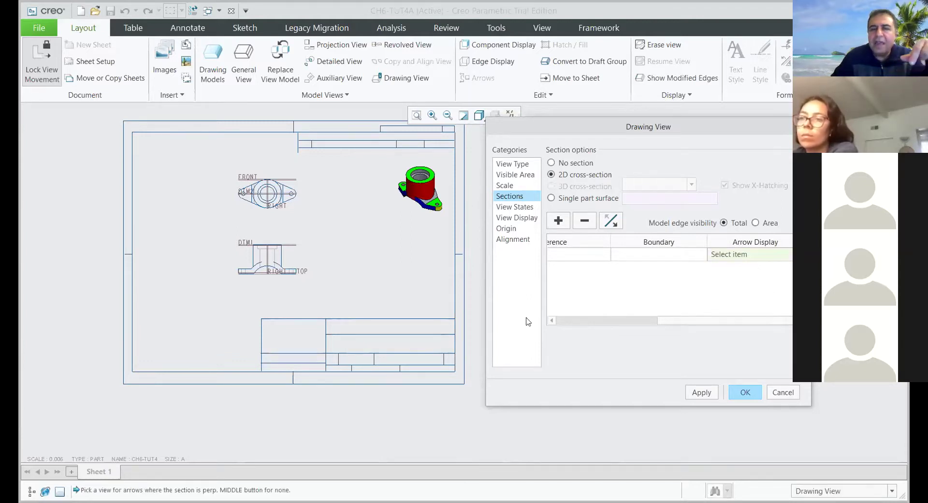
scroll(267, 184, "down", 5)
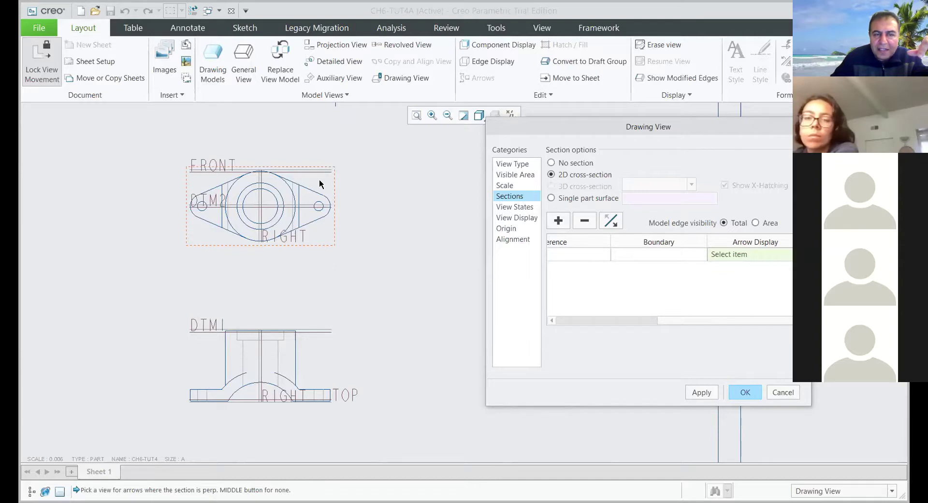
left_click(319, 185)
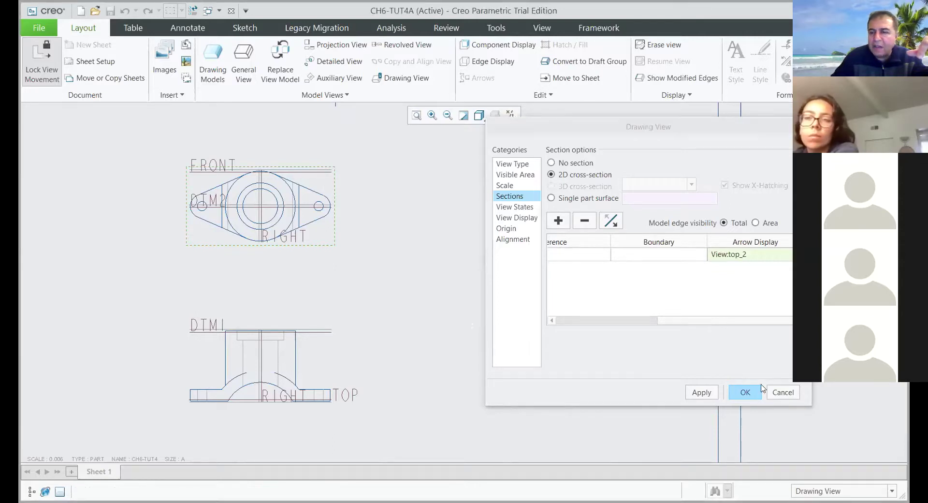
left_click(701, 392)
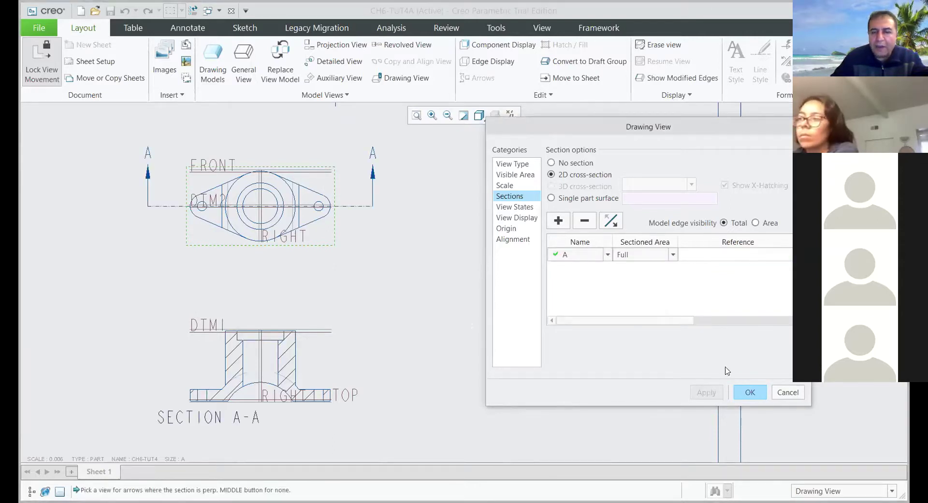
left_click(749, 393)
- Refit the sheet and turn off the display of all datum features
key("ctrl+d")
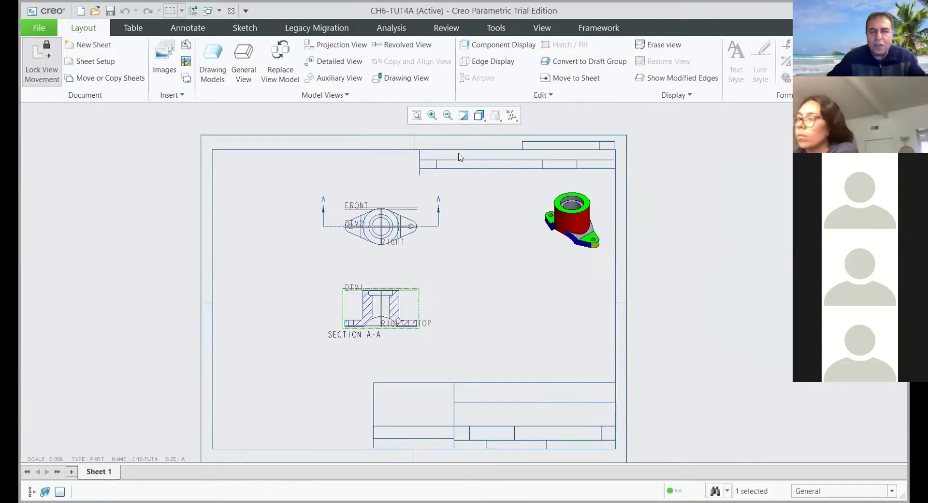
left_click(512, 115)
left_click(533, 131)
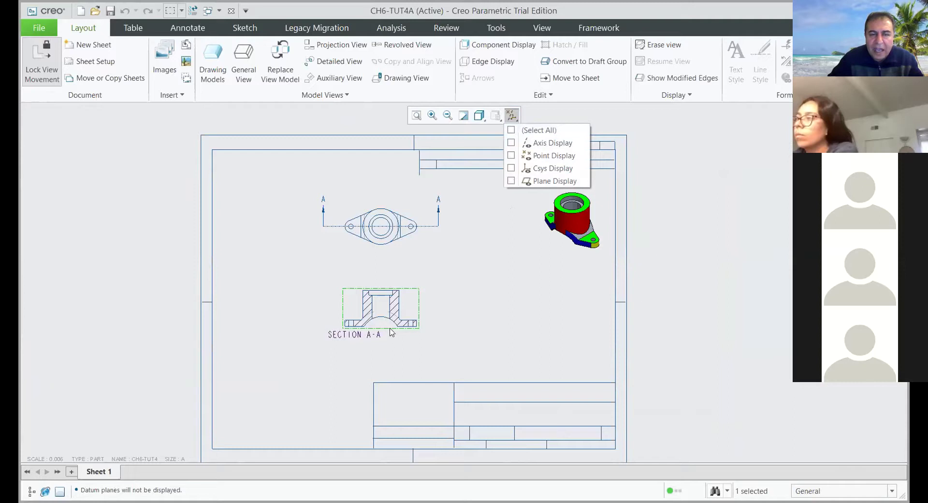
- Move the SECTION A-A note down and to the left, clear of the sectioned front view
scroll(385, 330, "up", 4)
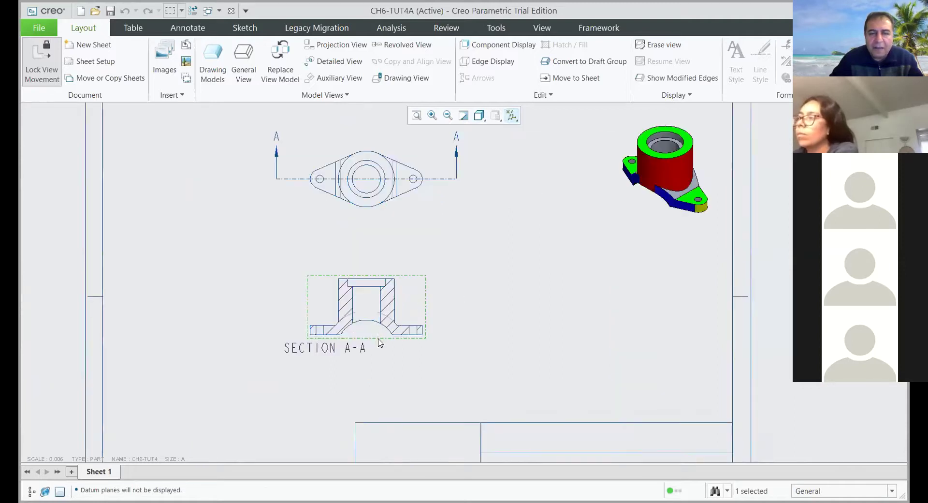
double_click(306, 345)
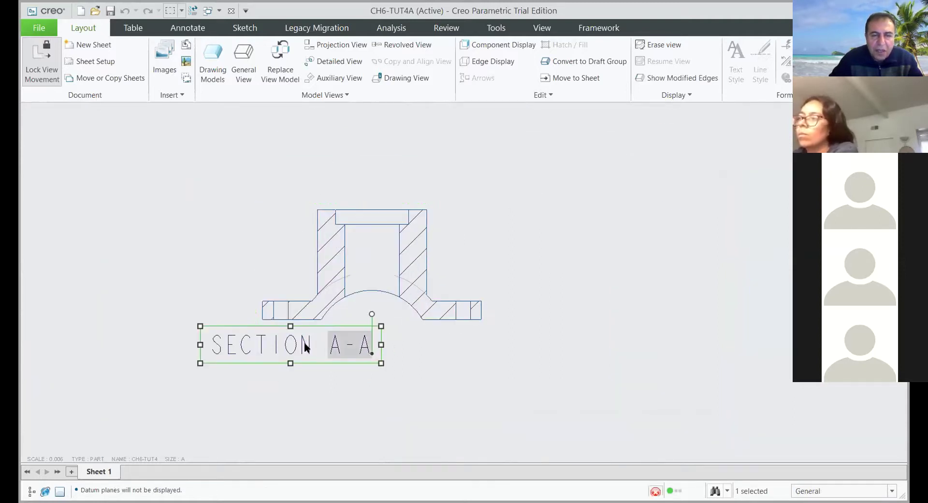
left_click_drag(200, 326, 53, 394)
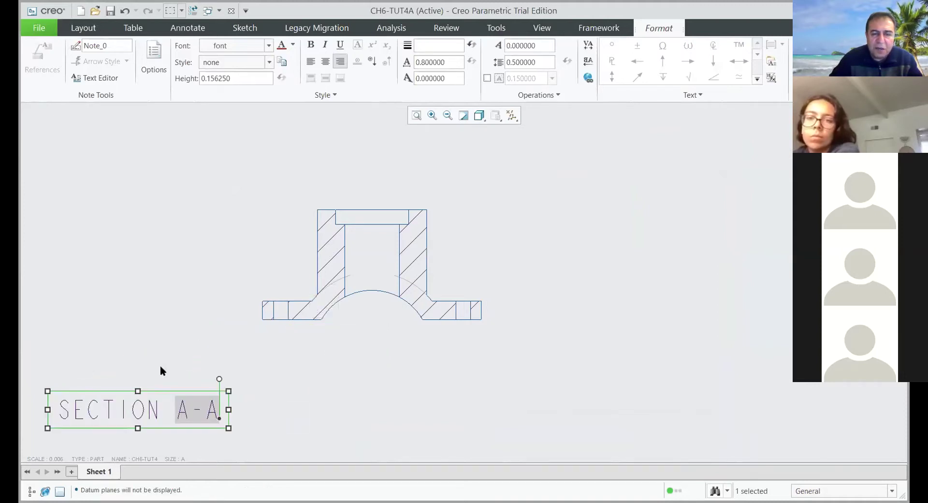
scroll(338, 354, "down", 2)
scroll(292, 331, "up", 3)
scroll(340, 337, "down", 4)
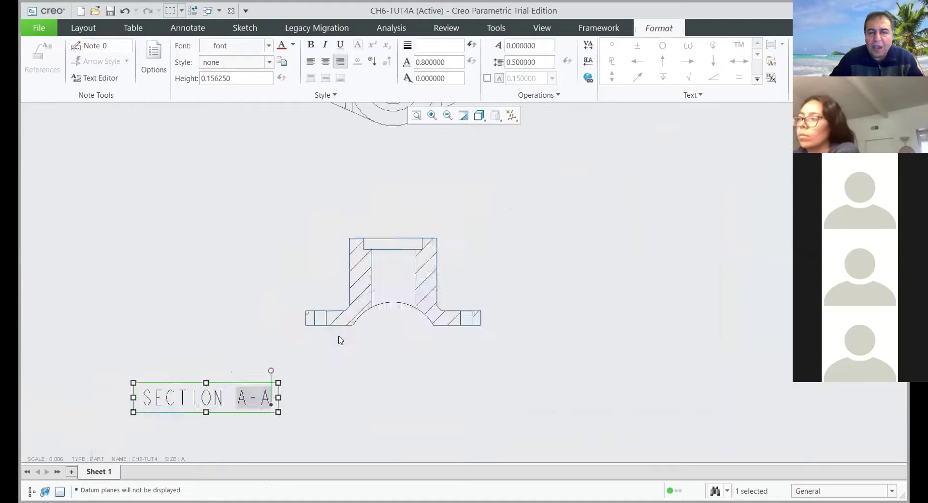
scroll(391, 208, "up", 2)
scroll(412, 239, "down", 2)
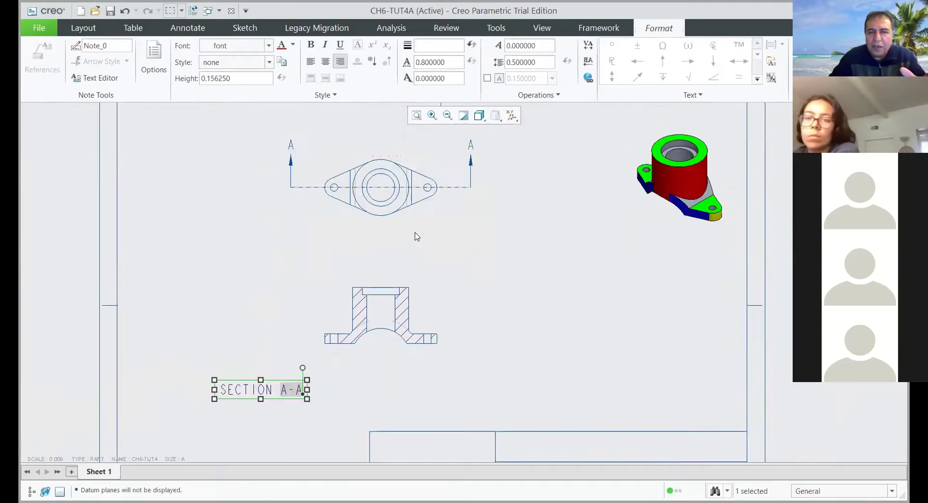
- Bring the section A arrows closer to both sides of the top view
left_click(470, 165)
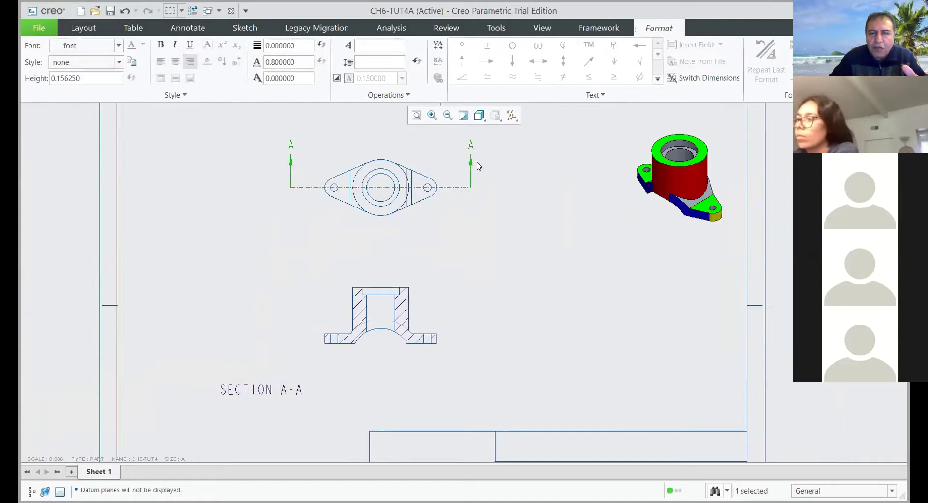
left_click_drag(470, 162, 305, 161)
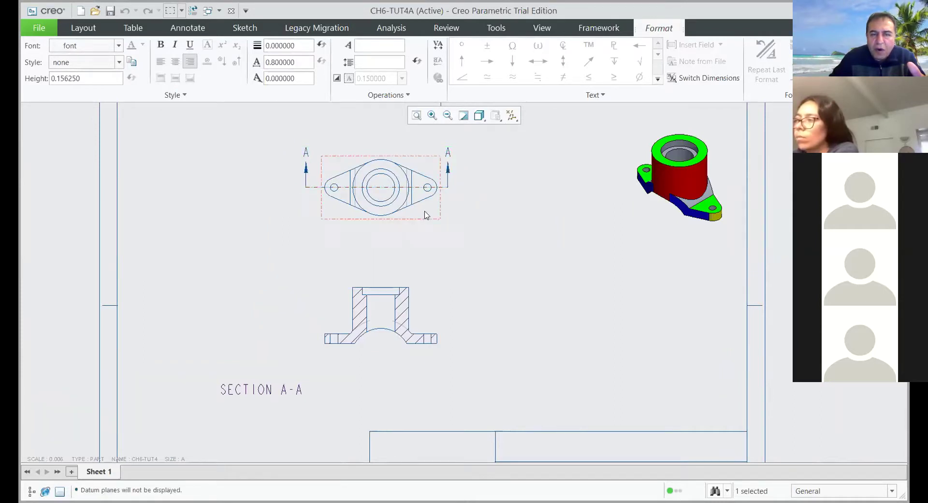
left_click(465, 207)
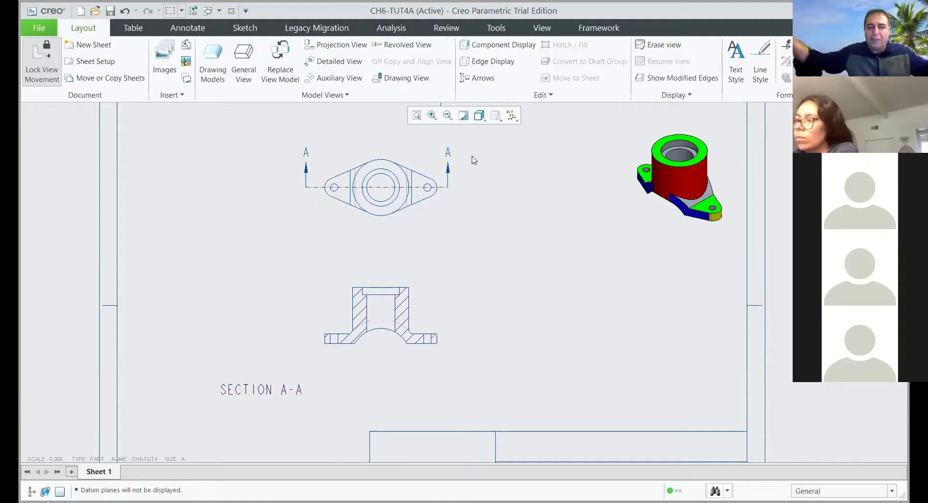
scroll(445, 297, "down", 2)
scroll(417, 291, "up", 1)
scroll(417, 291, "up", 1)
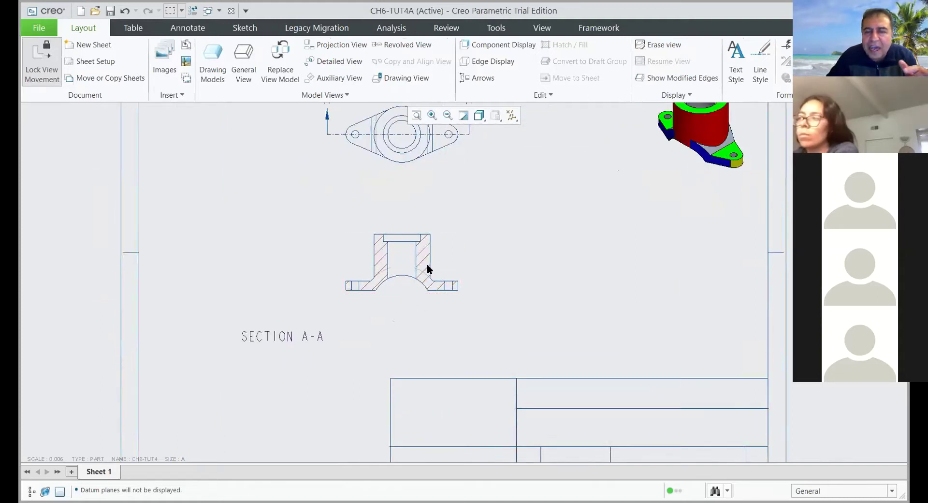
scroll(452, 347, "down", 2)
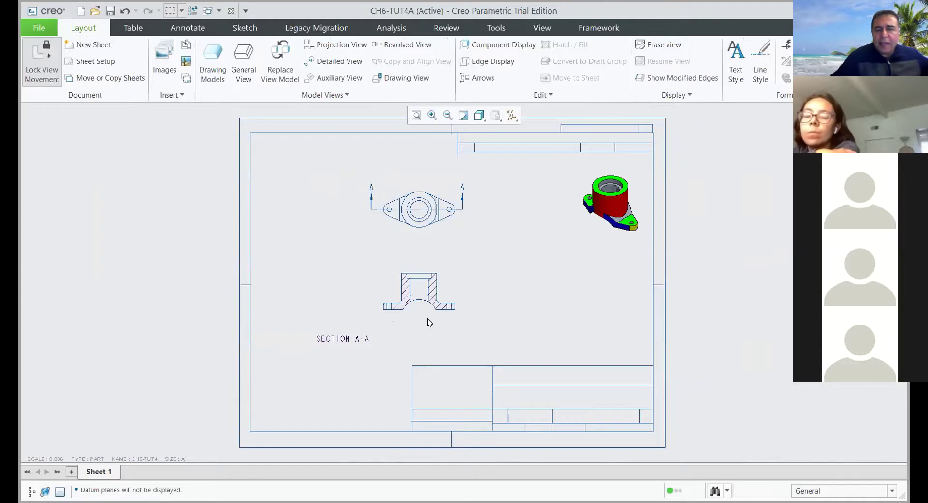
- Set the display style of the sectioned front view to No Hidden
scroll(428, 290, "down", 3)
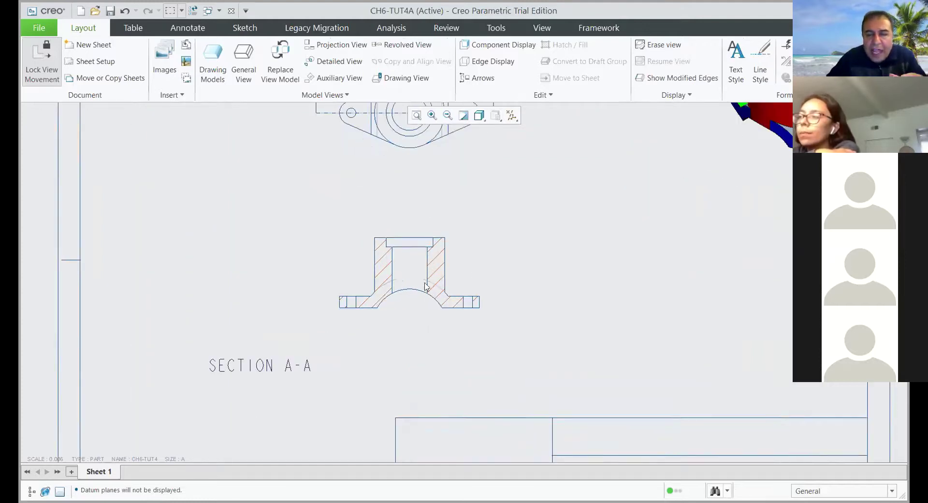
left_click(460, 274)
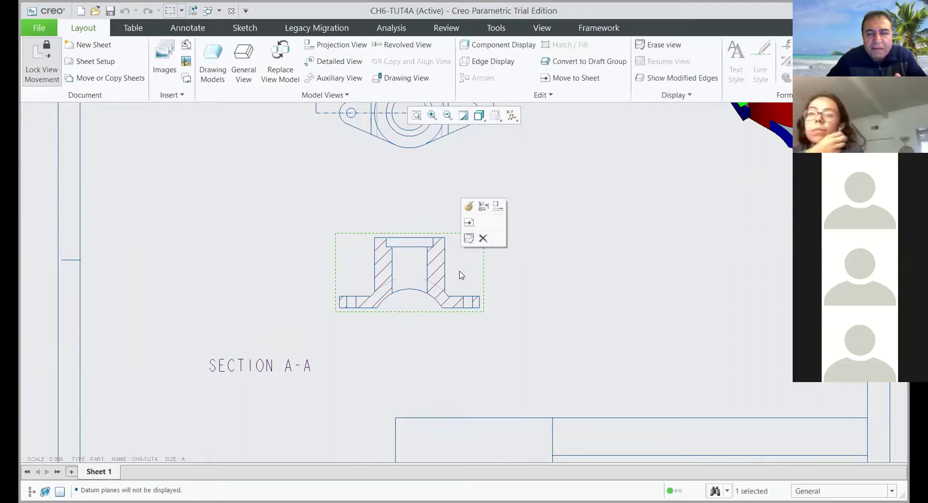
double_click(460, 274)
left_click(518, 218)
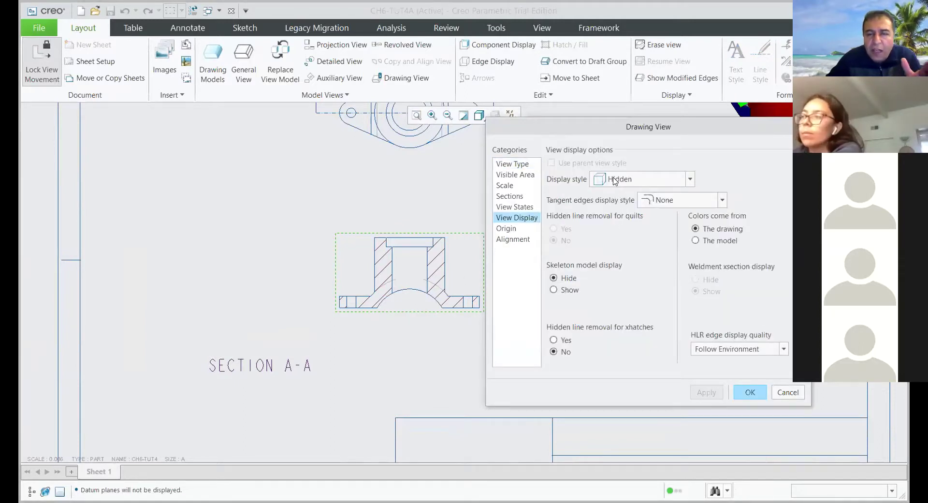
left_click(614, 181)
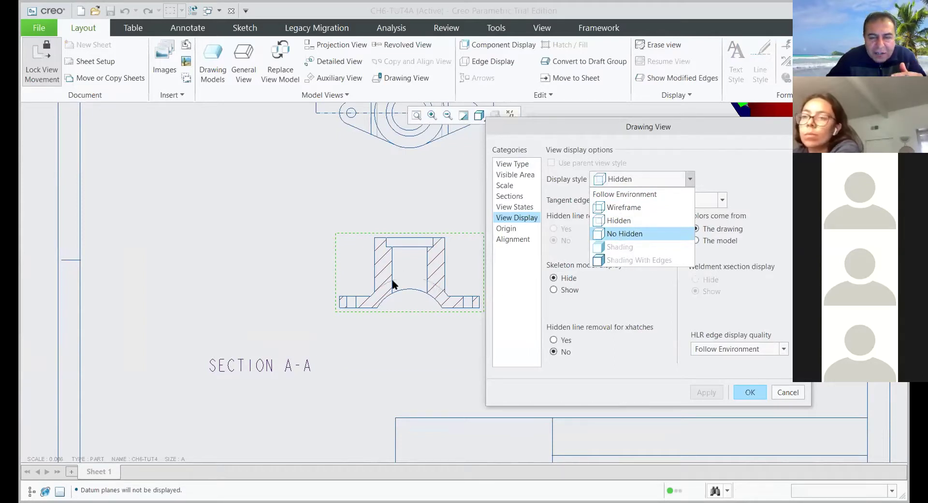
left_click(611, 234)
left_click(740, 389)
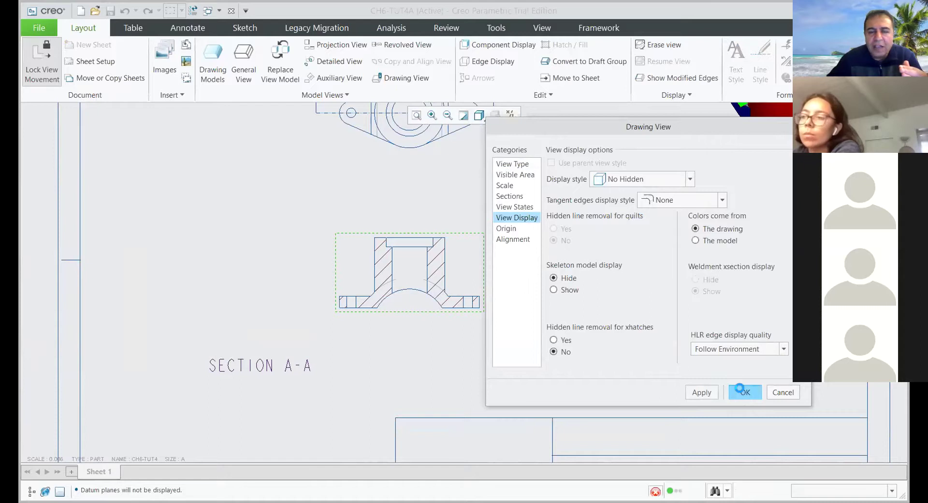
scroll(410, 286, "down", 4)
scroll(483, 304, "down", 1)
left_click(659, 280)
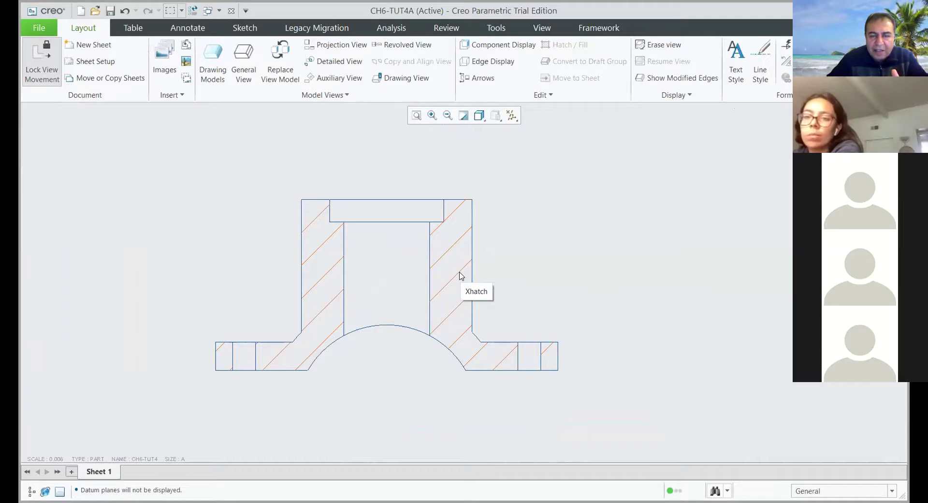
- Tighten the front view's cross-hatching by halving its overall spacing twice
left_click(462, 276)
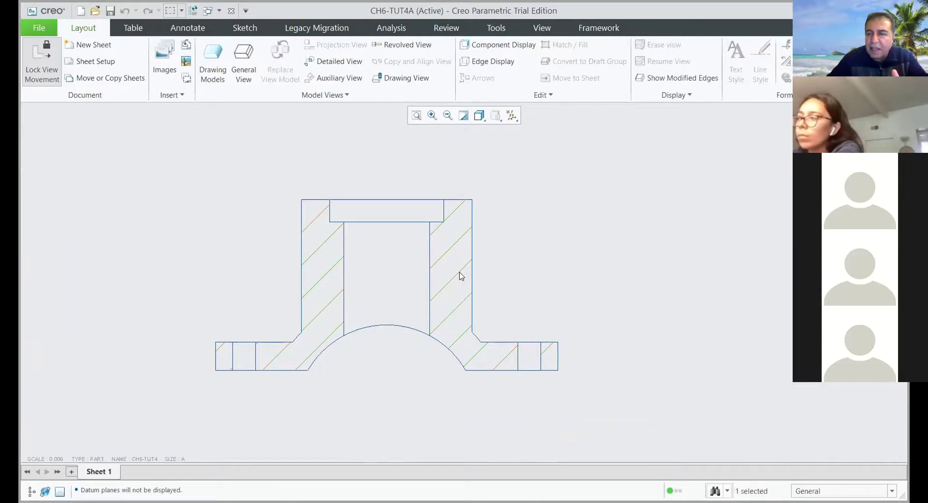
double_click(462, 276)
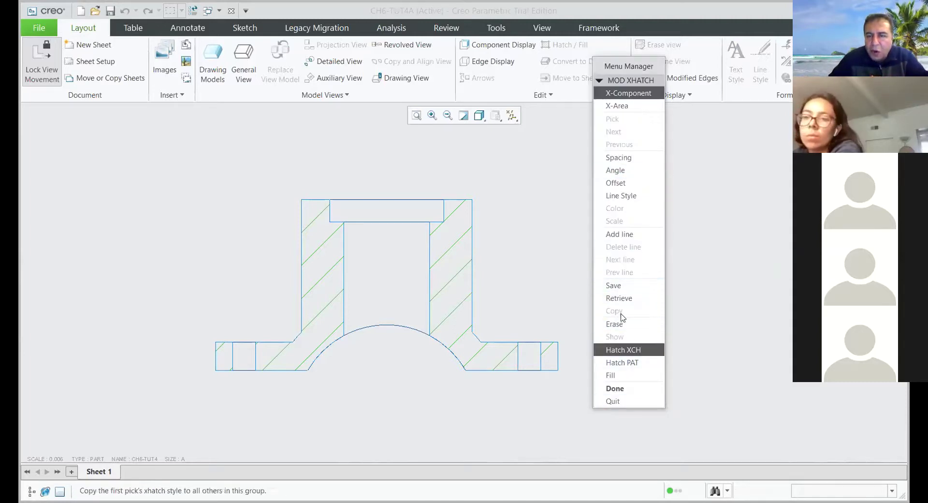
left_click(623, 158)
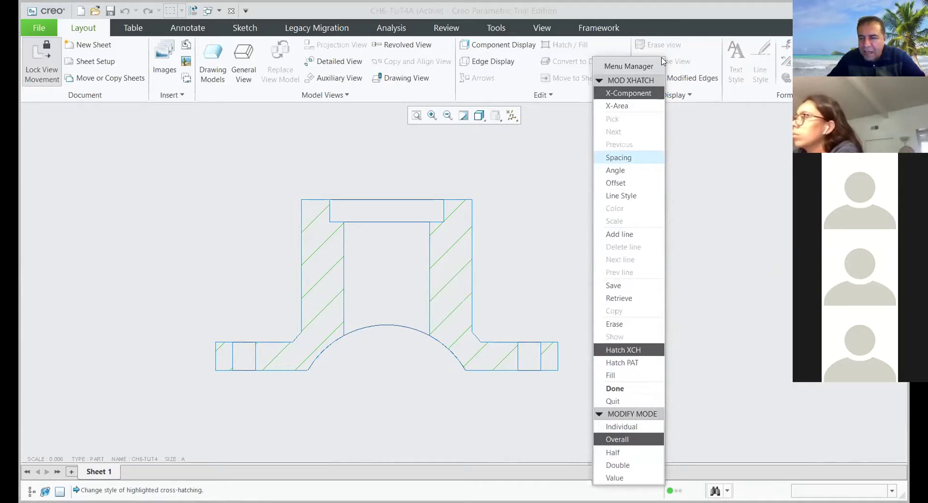
left_click_drag(662, 60, 830, 16)
left_click(784, 410)
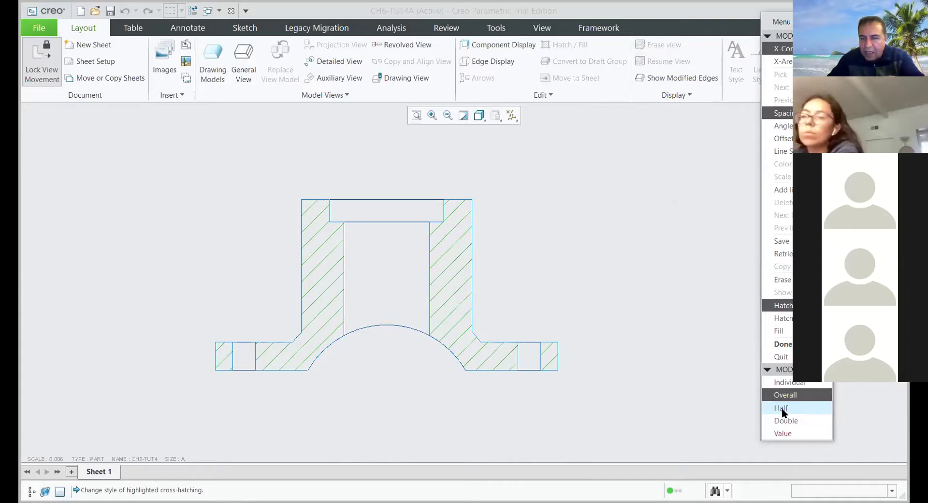
left_click(783, 411)
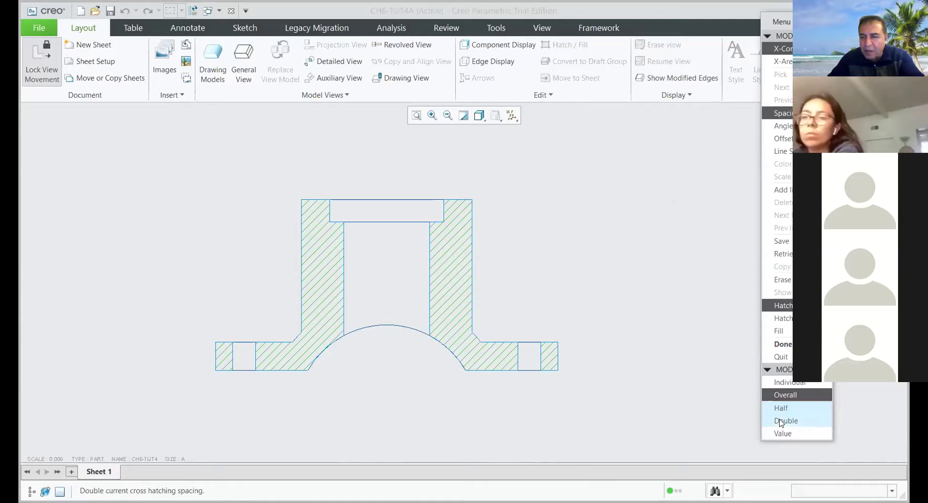
left_click(781, 420)
left_click(784, 408)
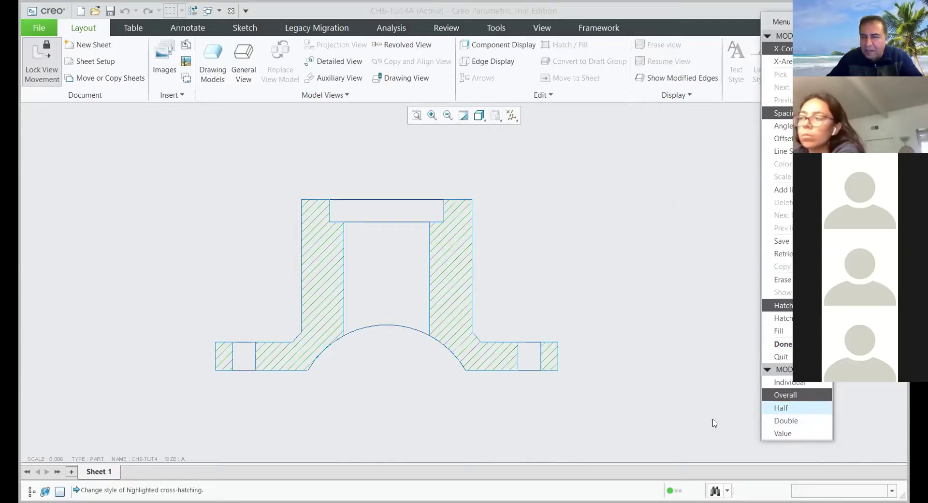
left_click(783, 344)
scroll(576, 230, "down", 3)
scroll(558, 241, "up", 2)
scroll(478, 314, "up", 4)
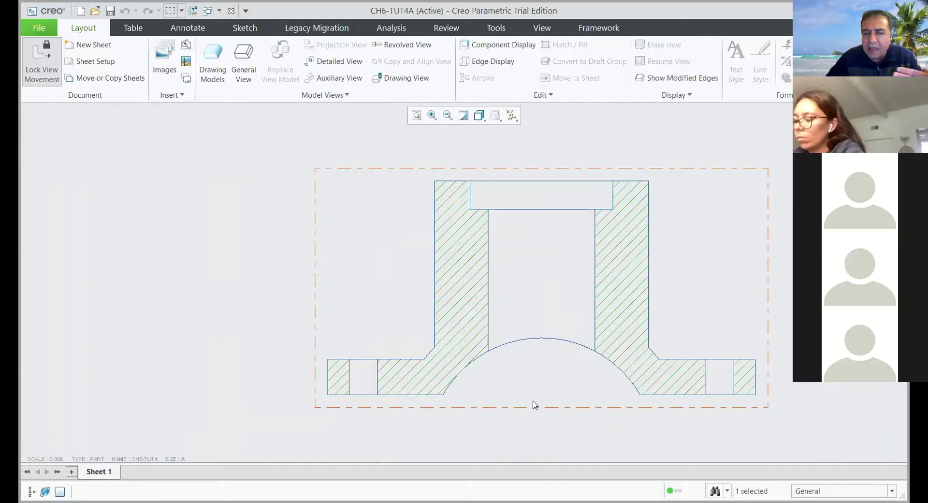
scroll(506, 293, "down", 4)
scroll(525, 286, "up", 2)
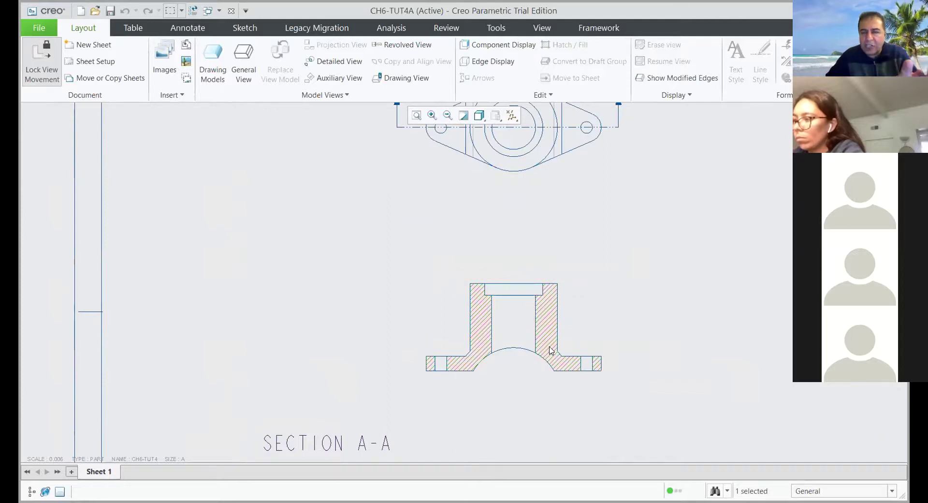
- Show the model datum axes A_1, A_3 and A_4 as centerlines in the top view
scroll(499, 394, "down", 3)
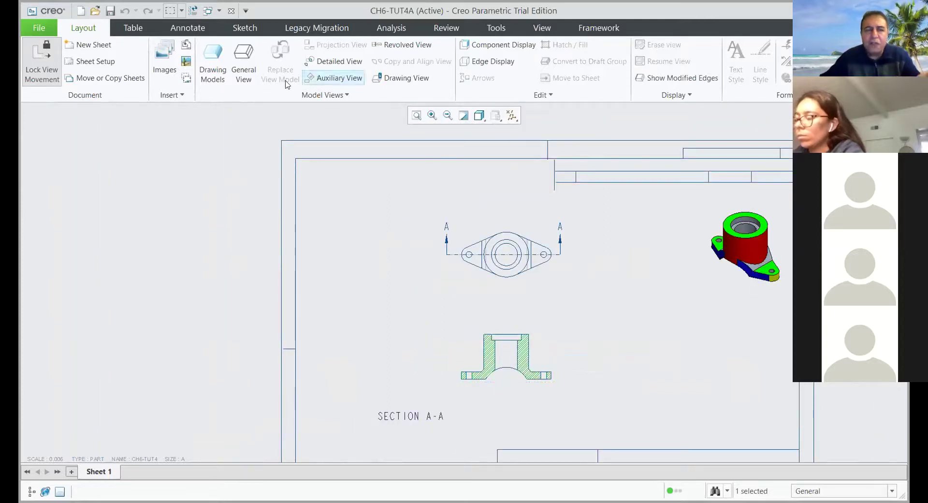
left_click(198, 31)
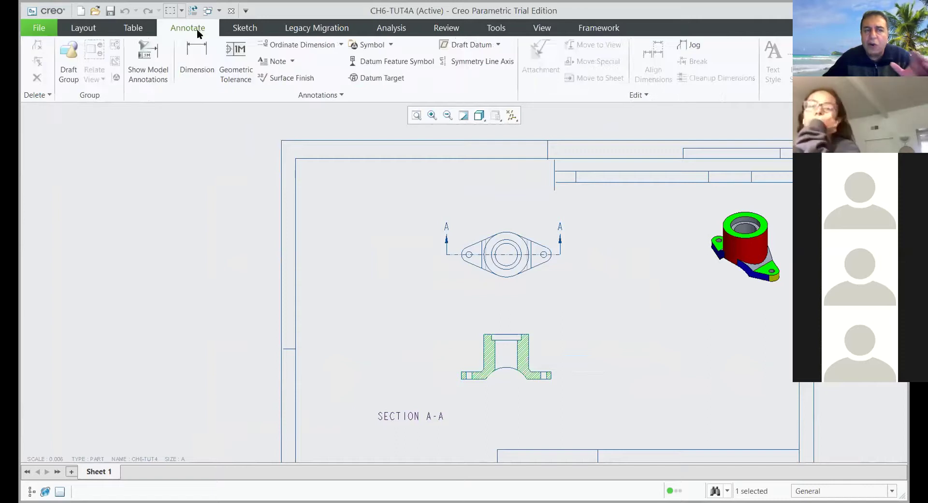
left_click(153, 71)
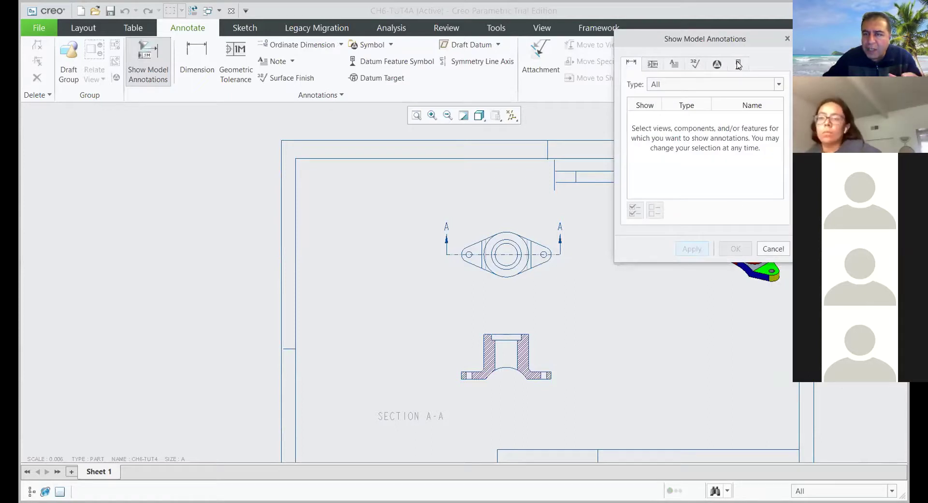
left_click(733, 65)
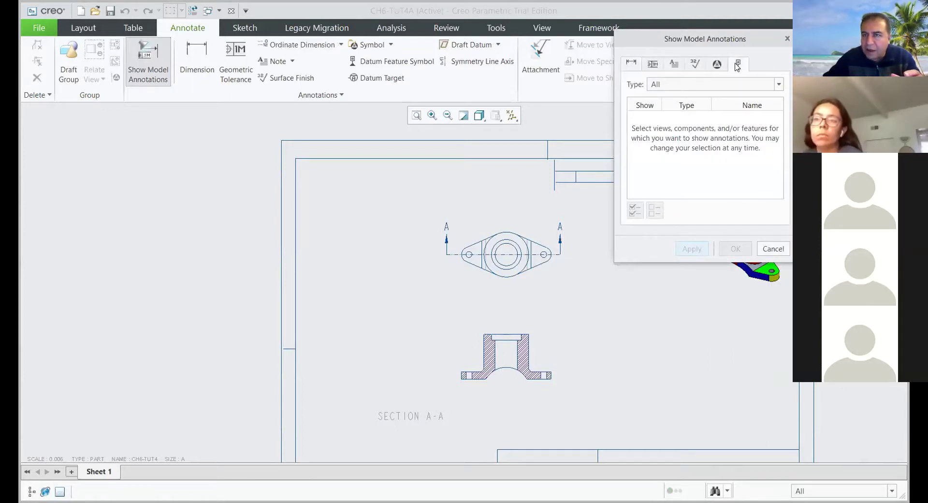
scroll(525, 260, "up", 2)
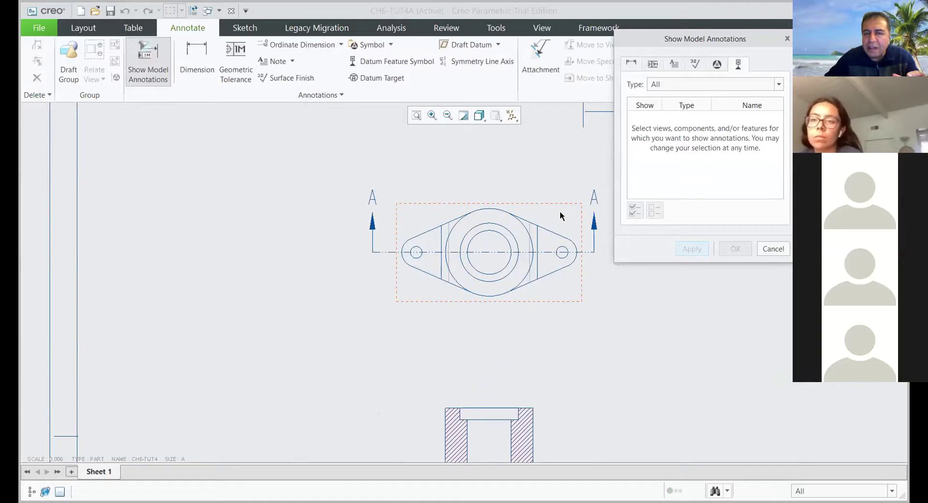
left_click(559, 213)
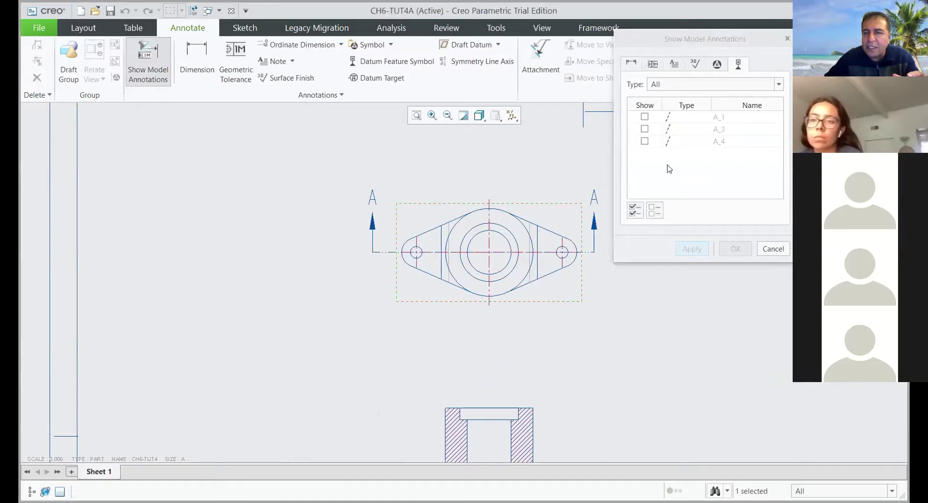
left_click(644, 141)
left_click(645, 128)
left_click(645, 116)
left_click(687, 249)
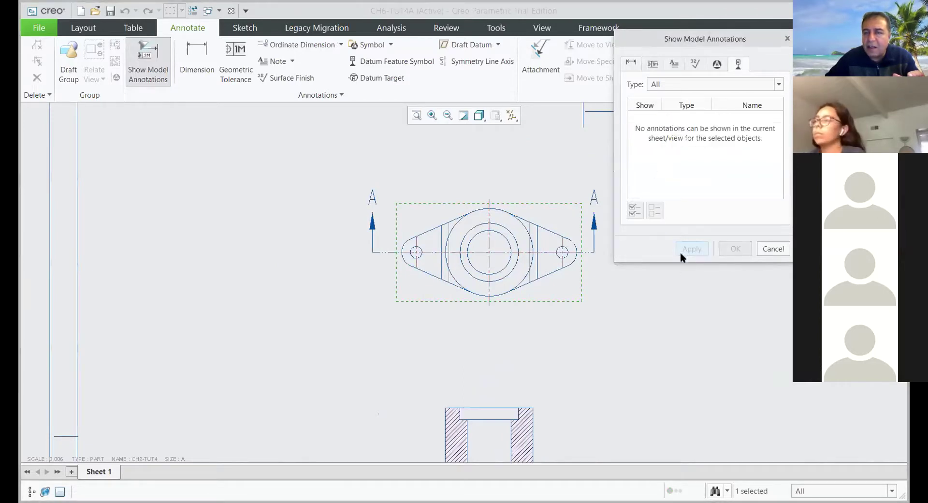
- Show axes A_1, A_3 and A_4 in the sectioned front view and finish showing model annotations
scroll(628, 218, "down", 3)
scroll(604, 338, "up", 2)
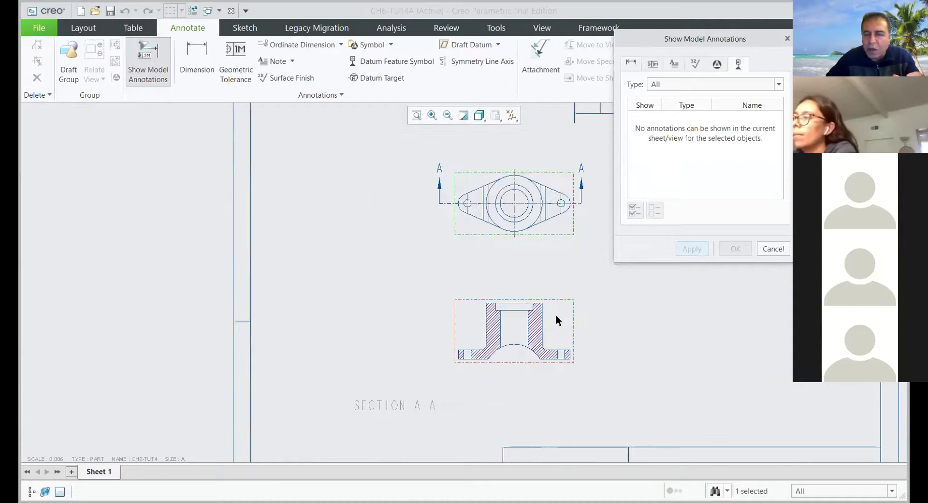
left_click(558, 323)
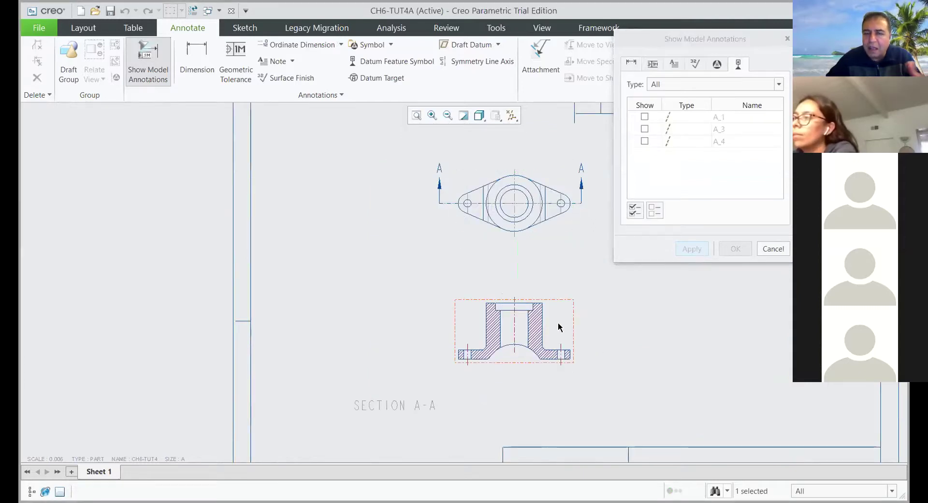
left_click(645, 117)
left_click(645, 128)
left_click(644, 142)
left_click(691, 249)
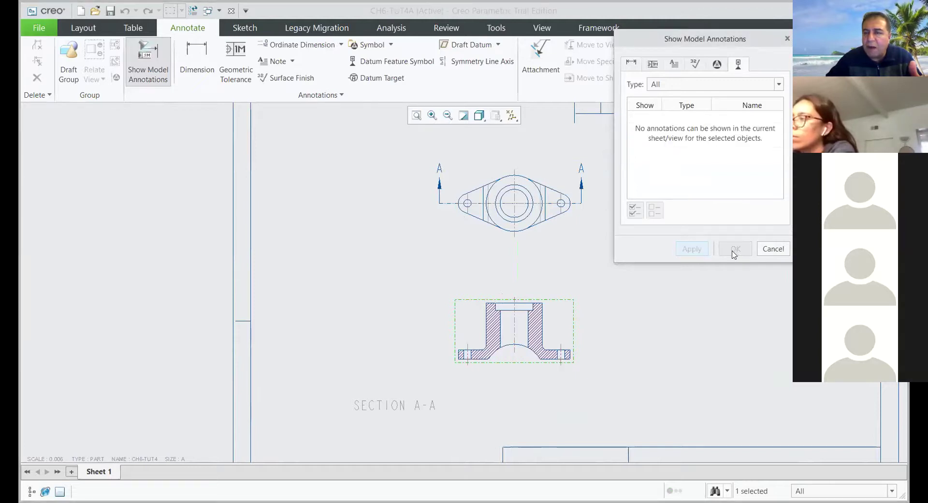
left_click(774, 249)
scroll(569, 296, "up", 5)
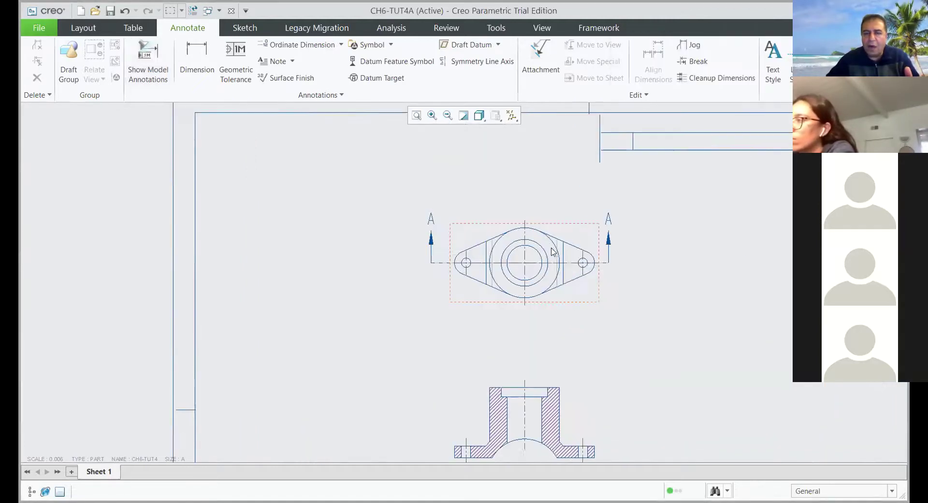
- Dimension the diameter of the counterbore circle in the top view, with the text above the part
scroll(522, 194, "down", 2)
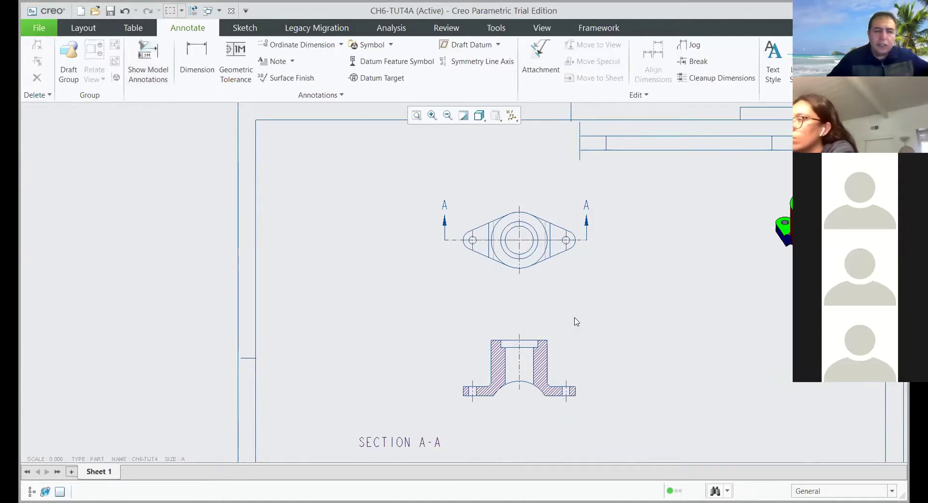
scroll(544, 240, "up", 3)
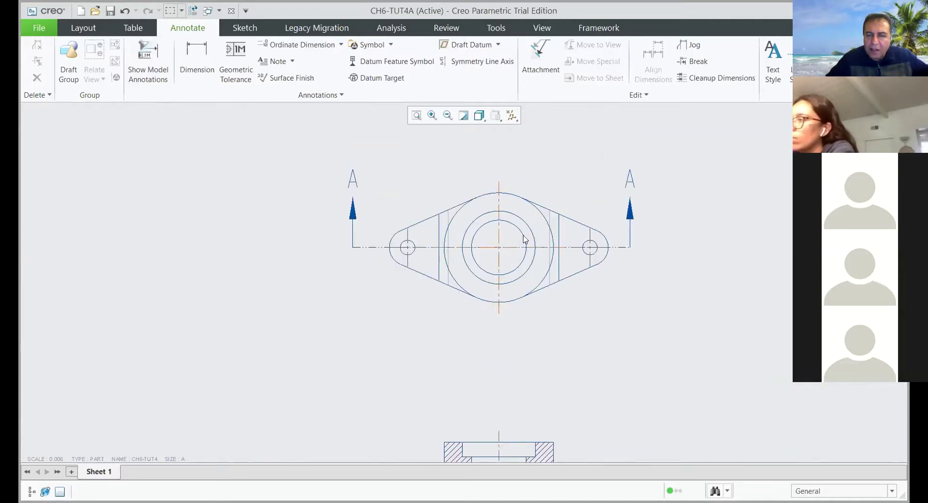
left_click(196, 51)
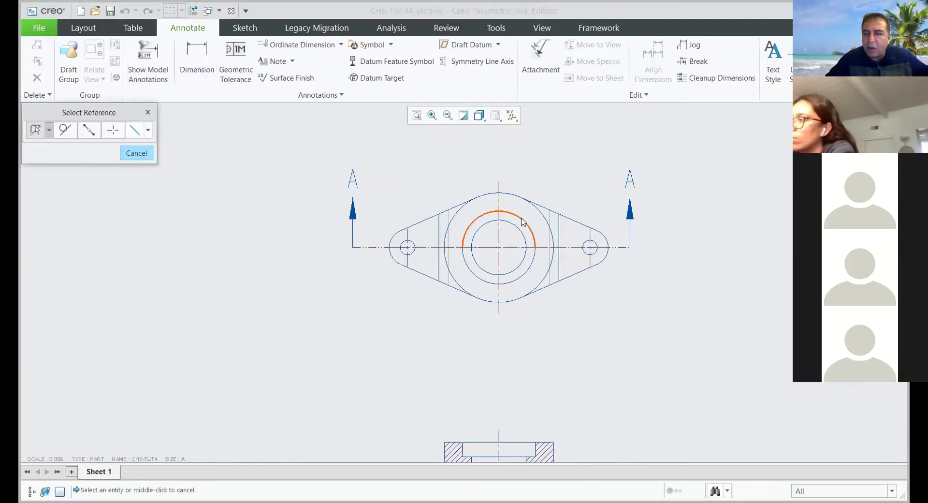
left_click(522, 222)
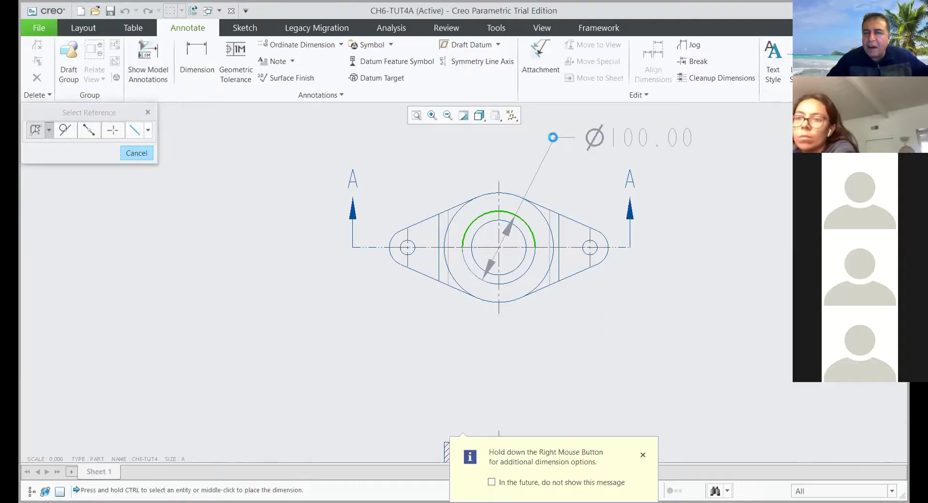
middle_click(553, 137)
left_click(136, 153)
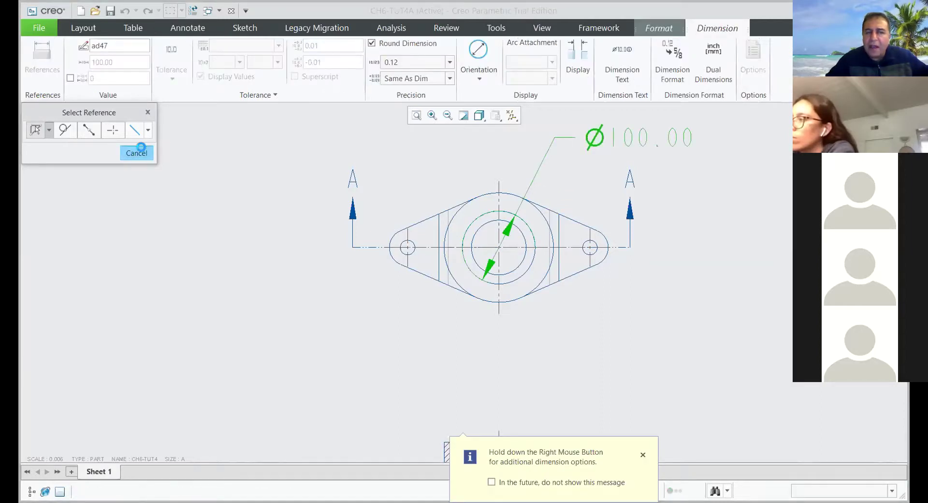
- Flip the arrows of the counterbore diameter dimension so a single arrow points at the circle from outside
left_click(635, 145)
right_click(636, 146)
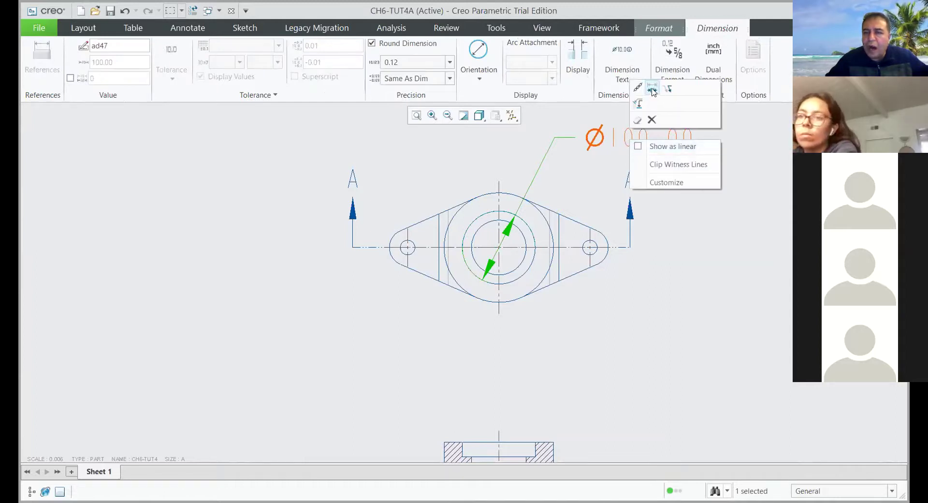
left_click(653, 91)
left_click(580, 183)
scroll(546, 198, "up", 3)
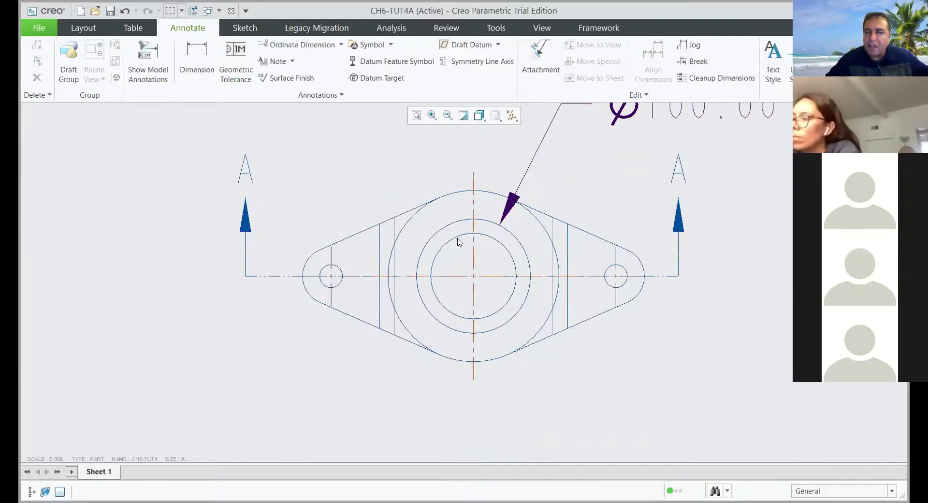
scroll(474, 303, "down", 1)
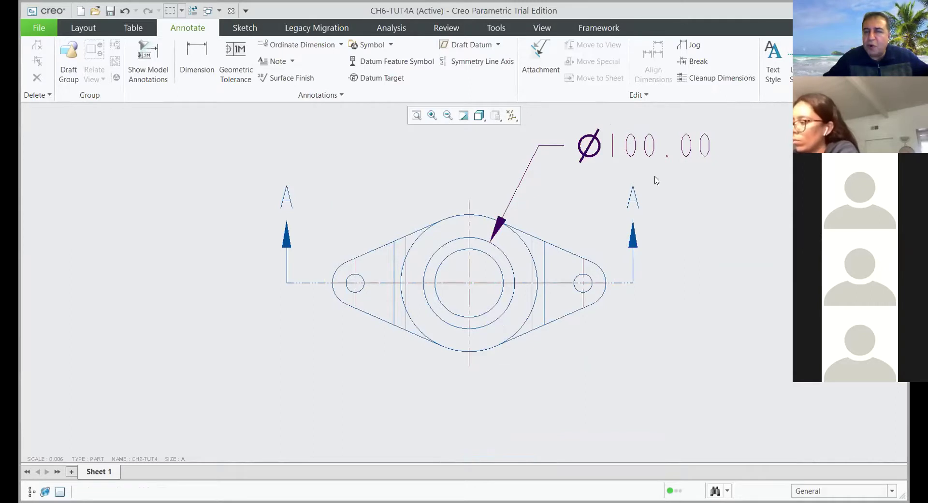
- Add a second line to the counterbore circle's dimension text: counterbore symbol, Ø100, depth symbol and 20
left_click(650, 147)
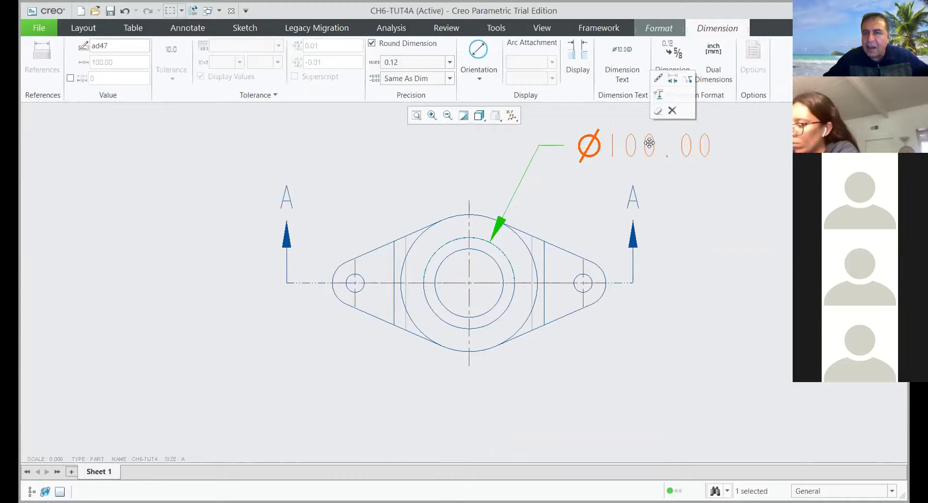
left_click(621, 75)
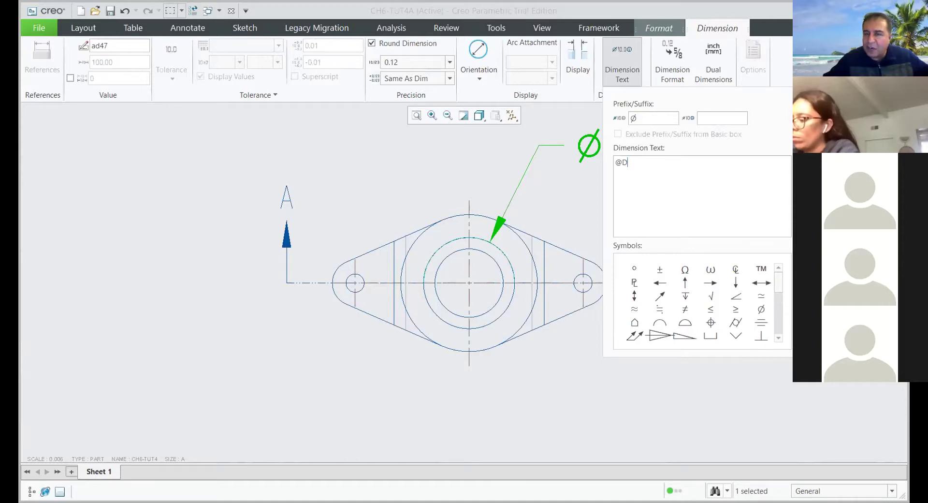
key("Return")
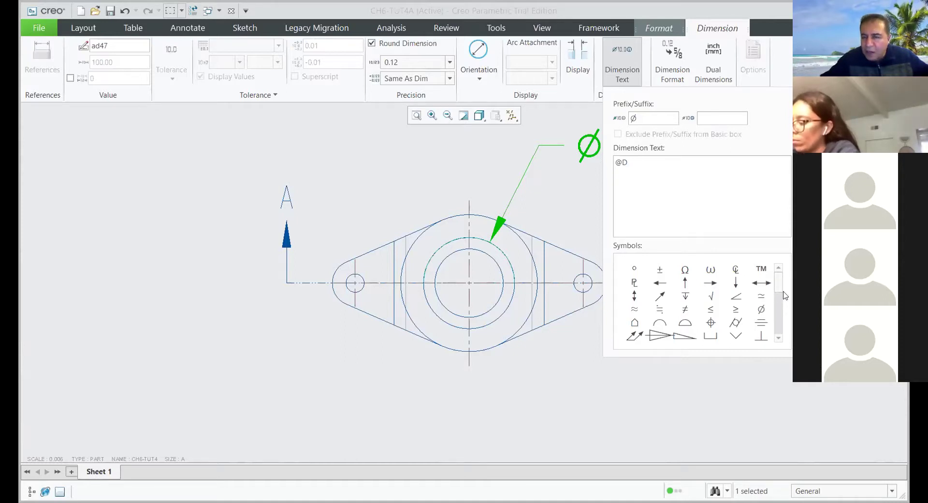
left_click(710, 339)
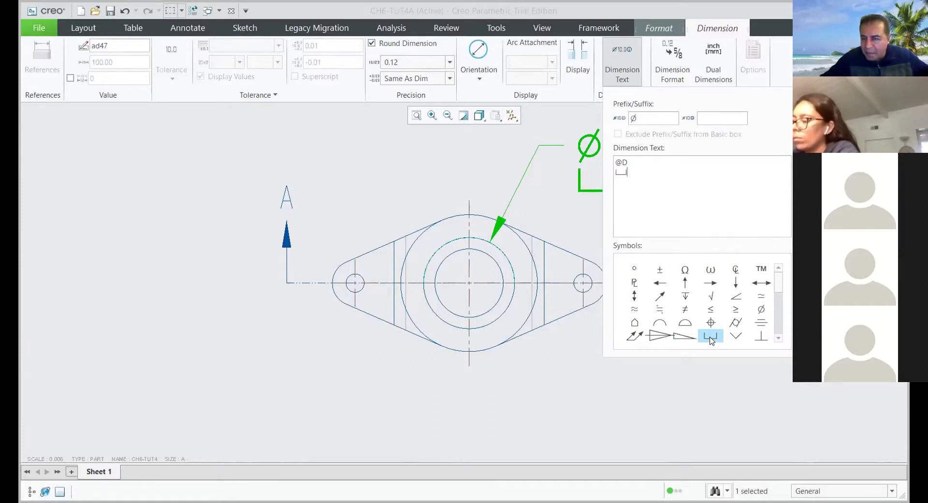
left_click(761, 310)
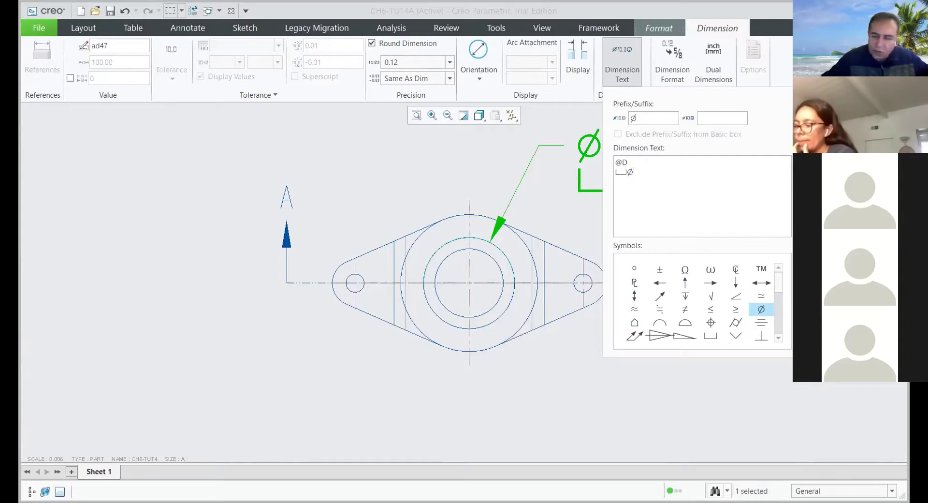
type("100")
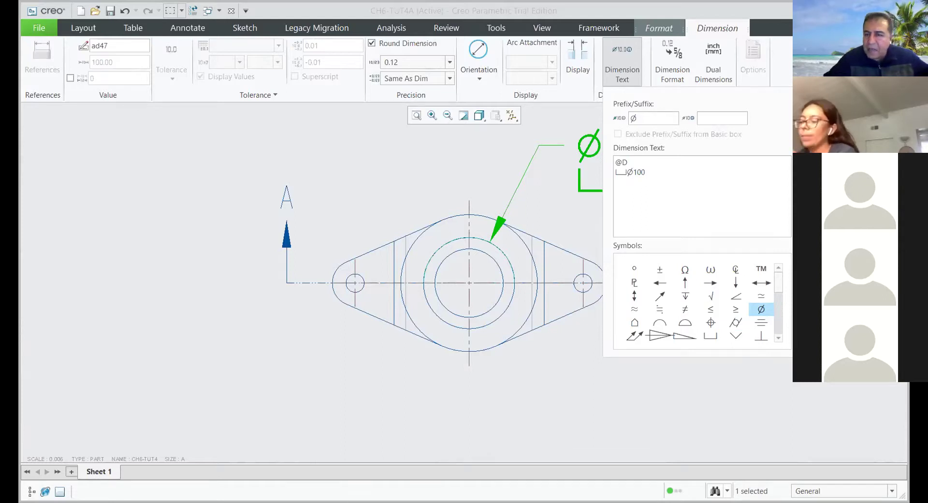
scroll(846, 368, "up", 1)
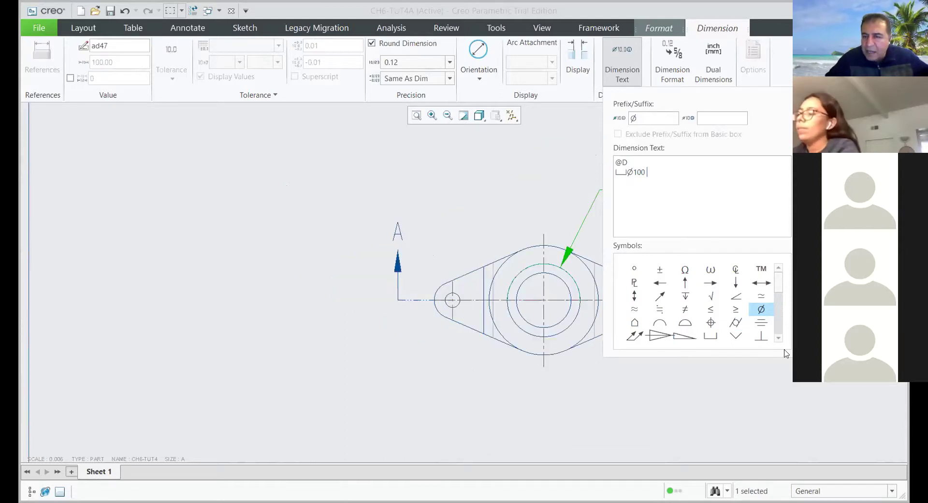
left_click(686, 296)
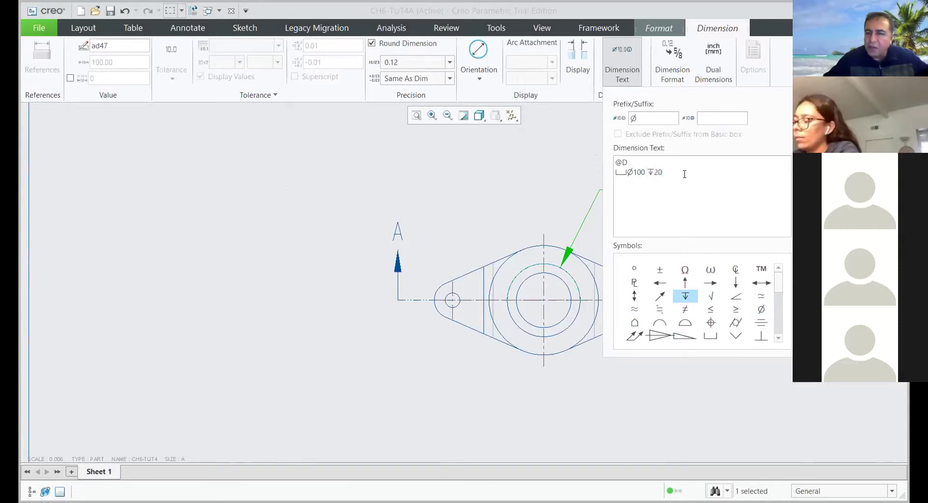
left_click(503, 192)
- Move the two-line counterbore dimension upward, clear of the section arrow label
scroll(669, 331, "down", 2)
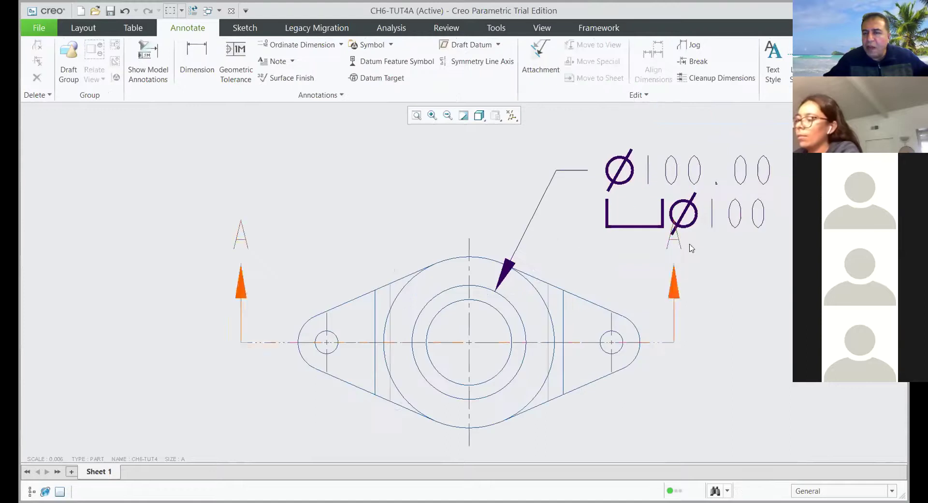
left_click(693, 171)
left_click_drag(692, 171, 686, 133)
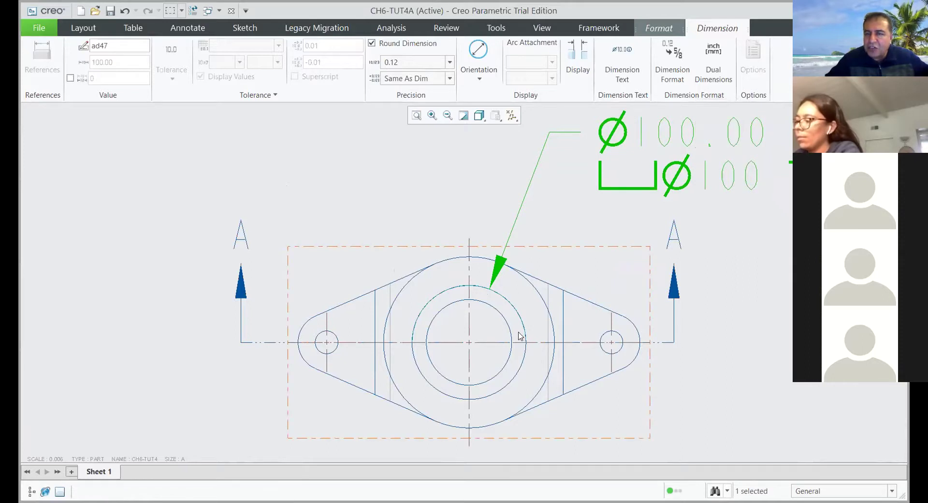
scroll(520, 335, "down", 2)
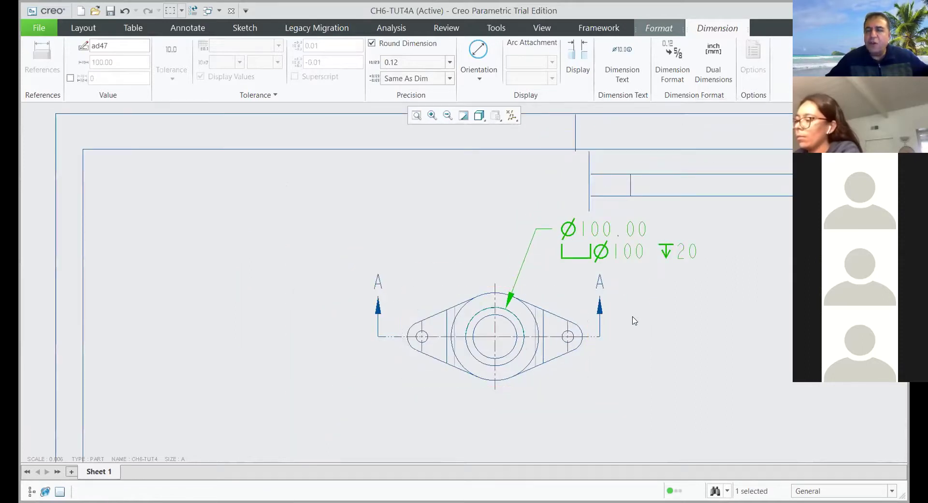
scroll(603, 273, "up", 1)
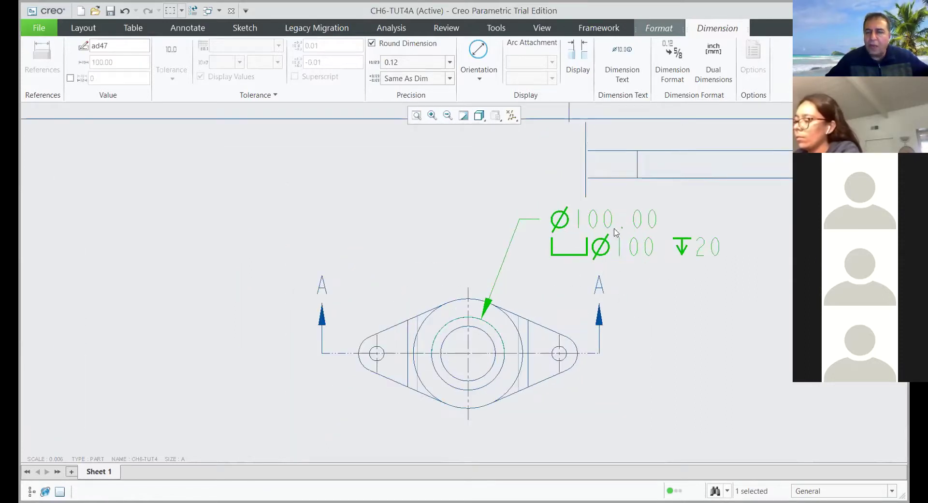
scroll(615, 232, "up", 1)
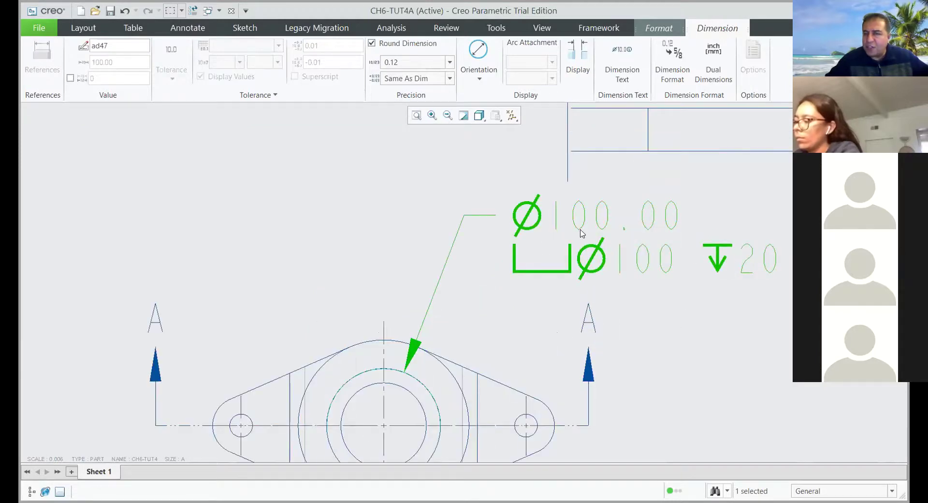
left_click(671, 333)
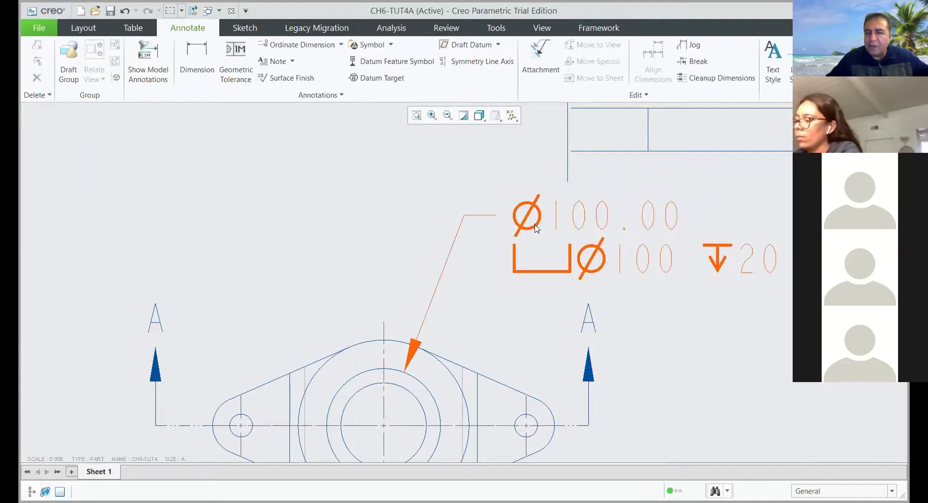
- Delete the counterbore circle's diameter dimension from the top view
scroll(459, 323, "down", 2)
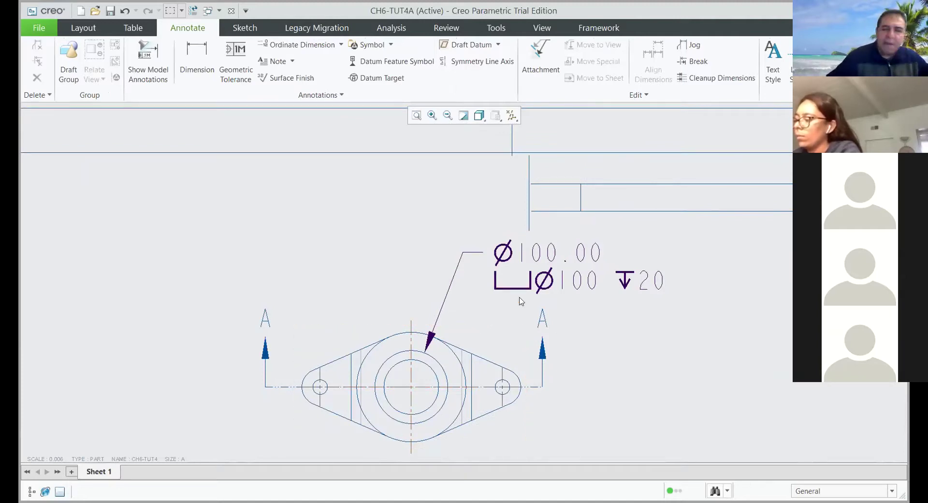
left_click(543, 254)
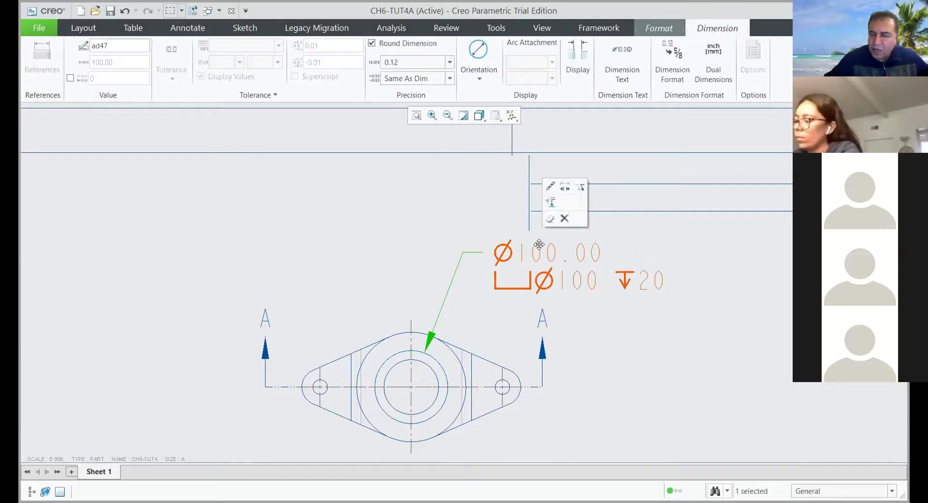
key("Delete")
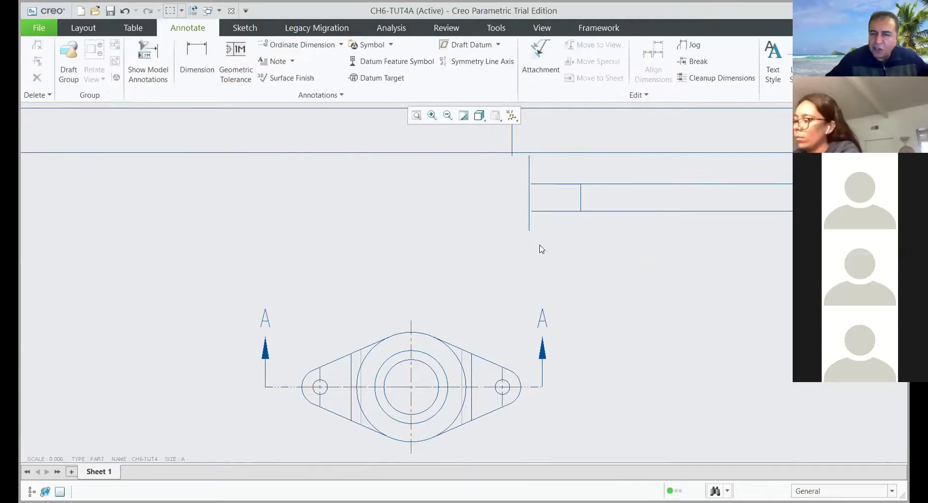
- Dimension the diameter of the innermost bore circle in the top view, with the text above the part
left_click(191, 54)
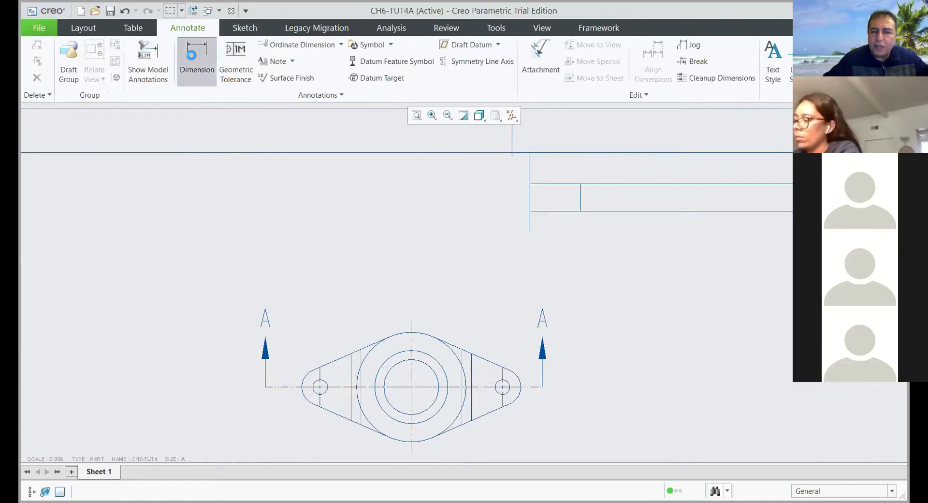
scroll(425, 379, "down", 3)
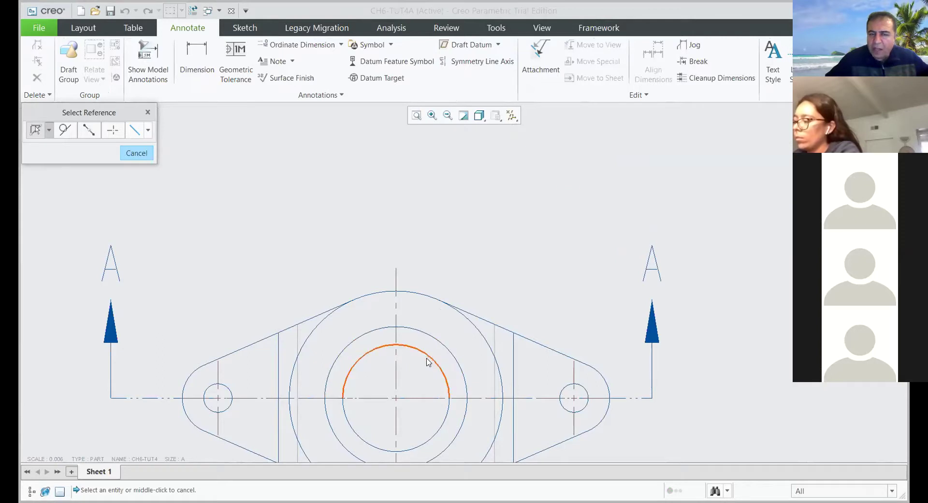
left_click(430, 358)
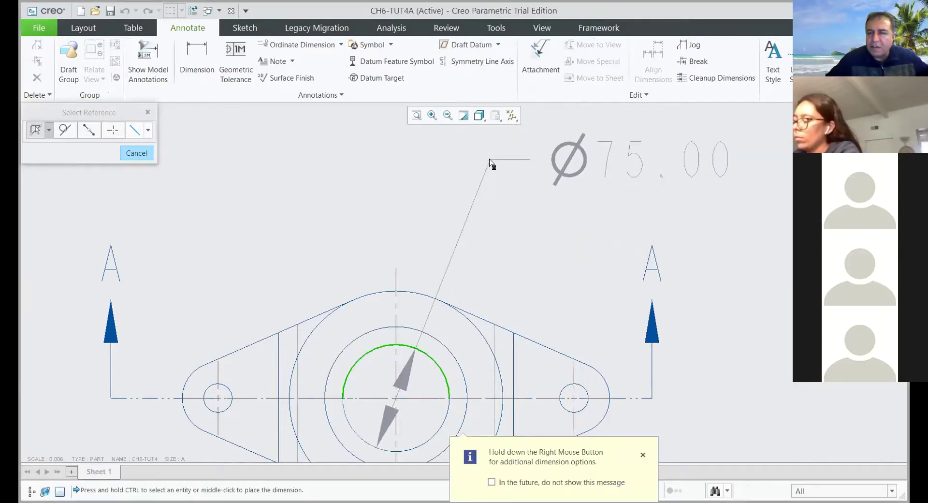
middle_click(489, 160)
left_click(136, 153)
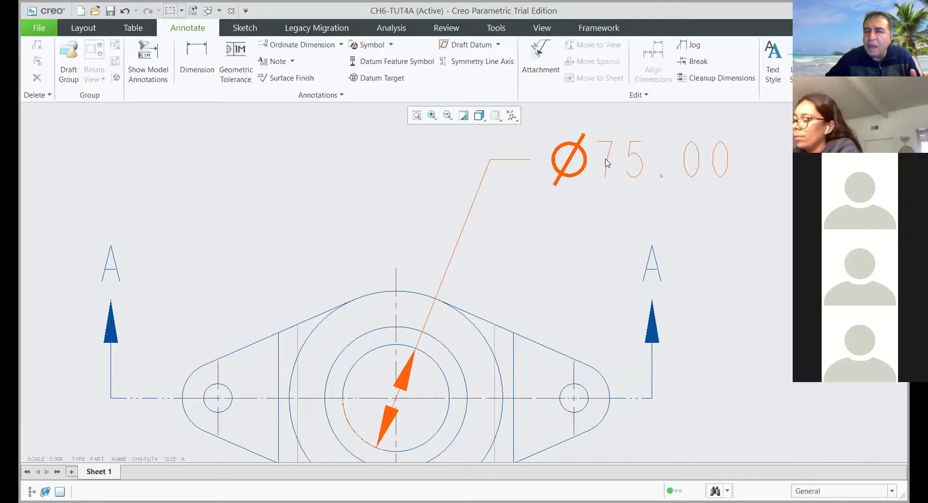
- Flip the bore diameter dimension's arrows to a single outside arrow and move its text slightly farther from the view
left_click(608, 163)
left_click(629, 95)
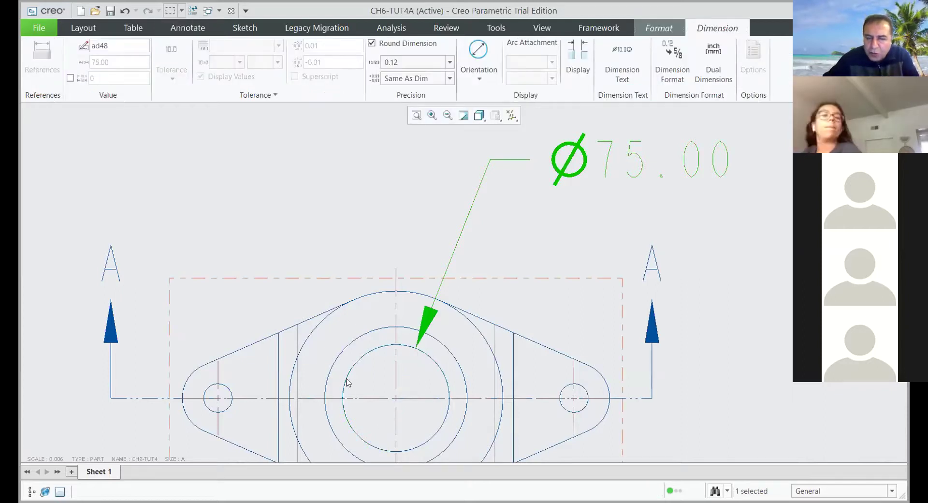
scroll(406, 332, "down", 1)
scroll(406, 331, "down", 1)
scroll(556, 273, "up", 1)
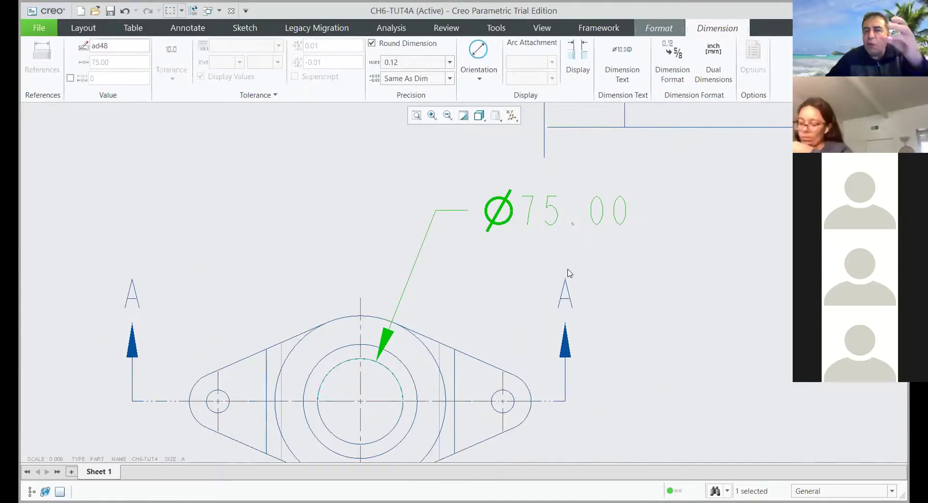
scroll(563, 212, "up", 1)
left_click_drag(560, 211, 578, 193)
left_click(585, 227)
- Add a second line to the bore diameter dimension's text with the counterbore symbol, Ø100, depth symbol and 20
left_click(576, 199)
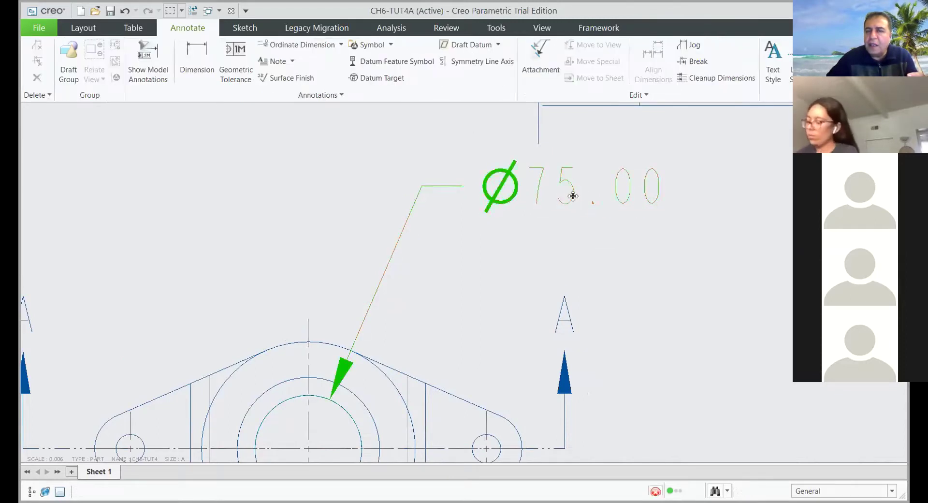
left_click(622, 77)
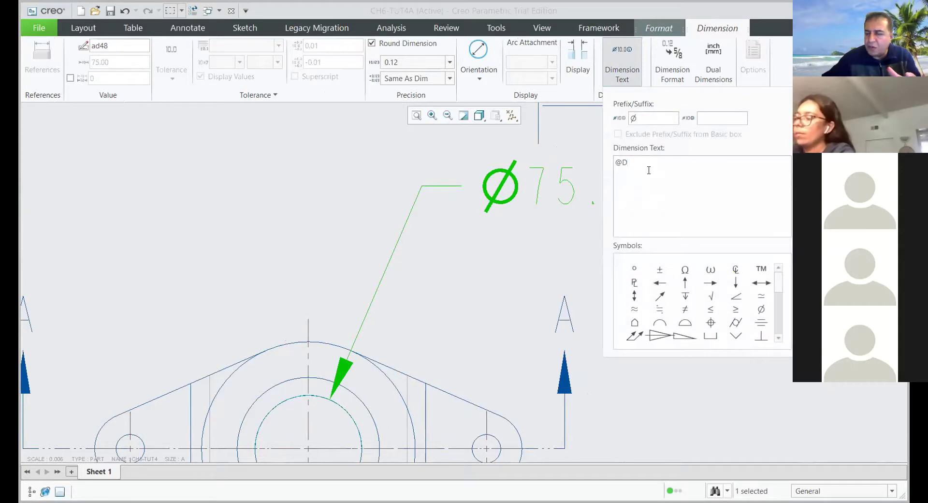
key("Return")
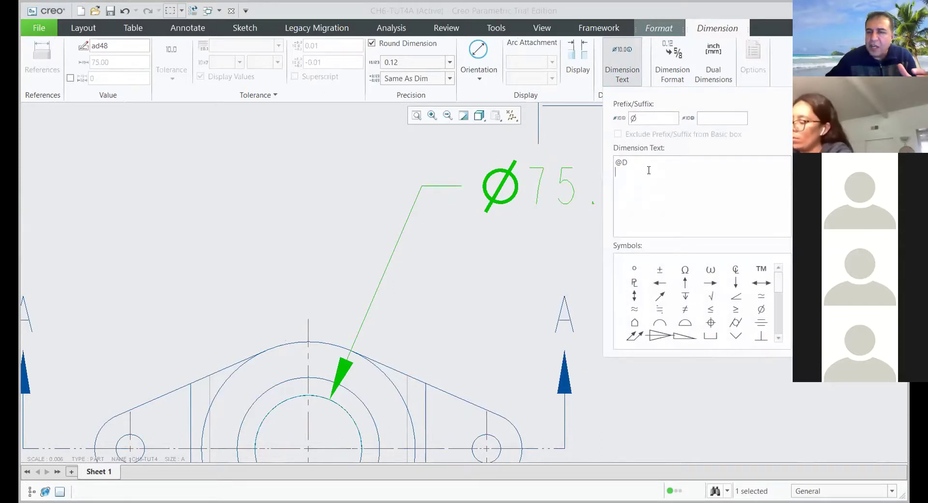
left_click(710, 337)
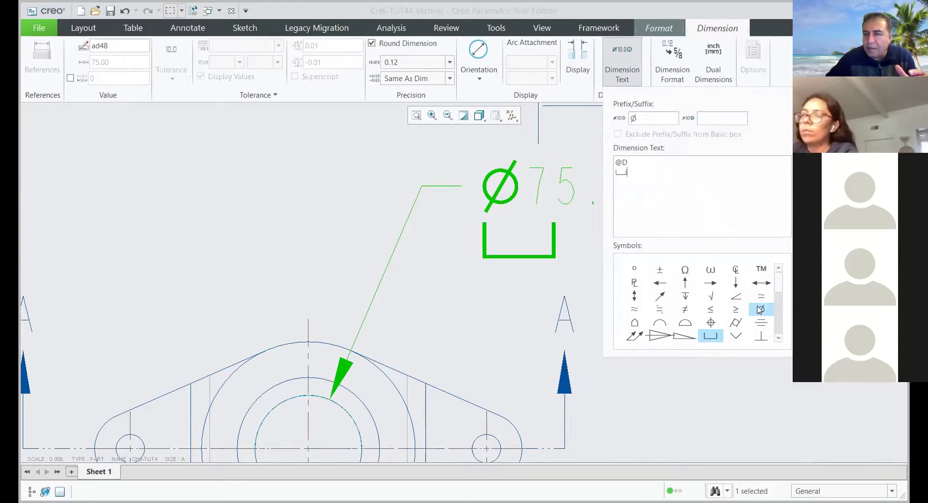
left_click(760, 309)
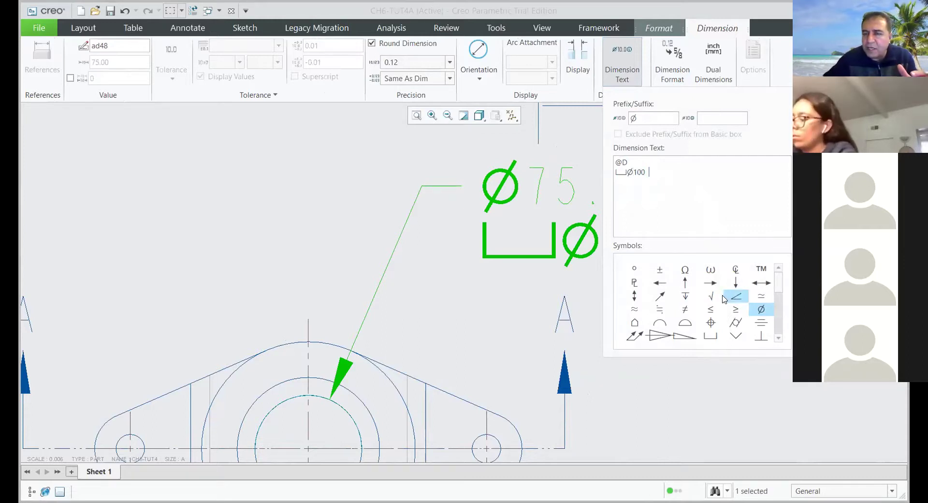
left_click(685, 296)
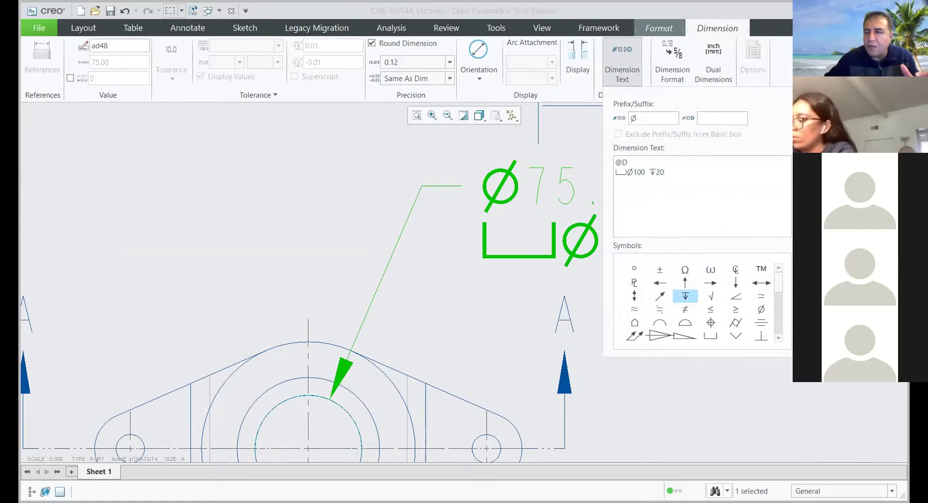
left_click(711, 314)
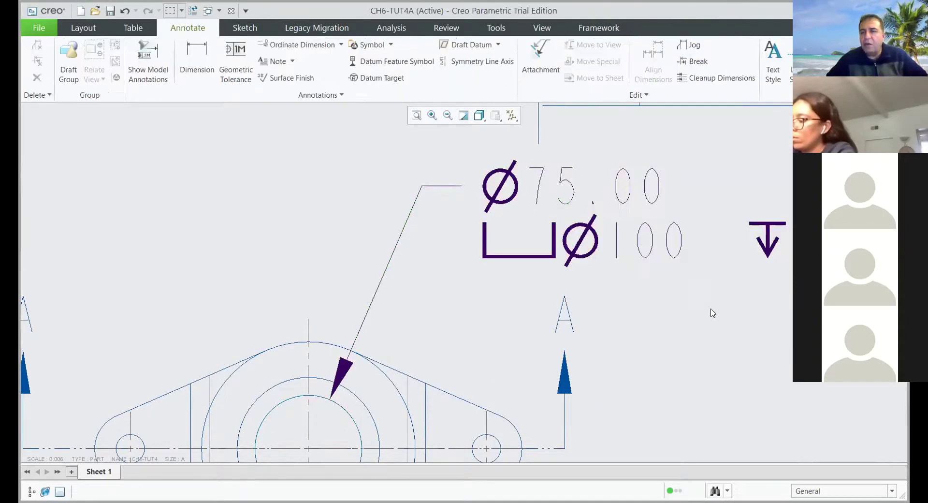
- Remove the extra space between the counterbore diameter and the depth symbol in the callout text
left_click(758, 241)
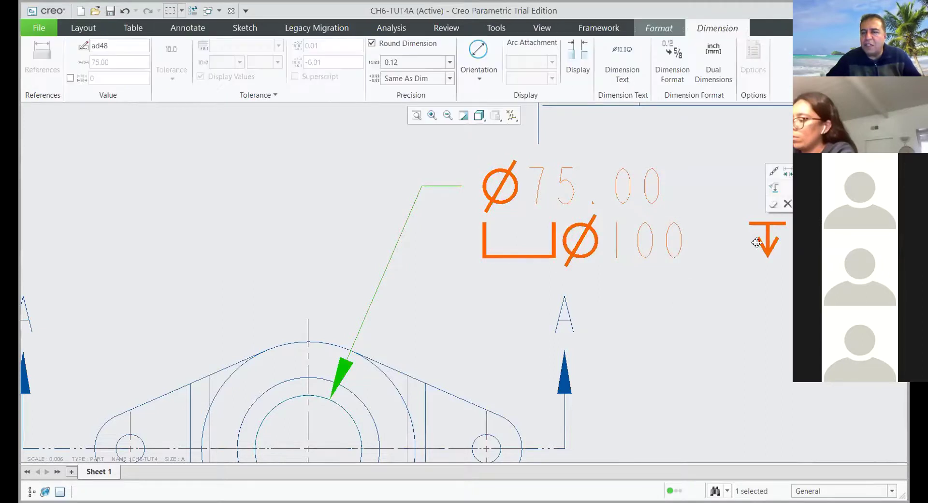
left_click(622, 71)
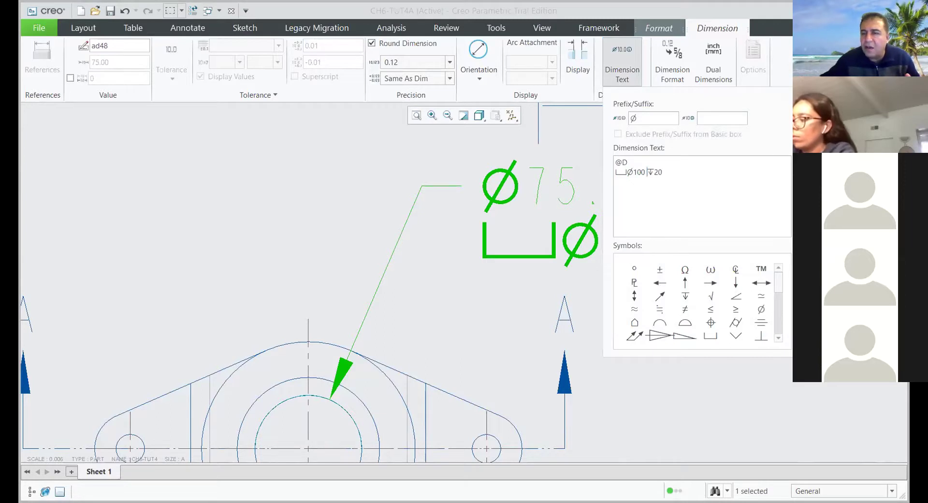
left_click(659, 276)
- Examine the counterbore callout's placement beside the top view and review its dimension text
scroll(648, 271, "down", 4)
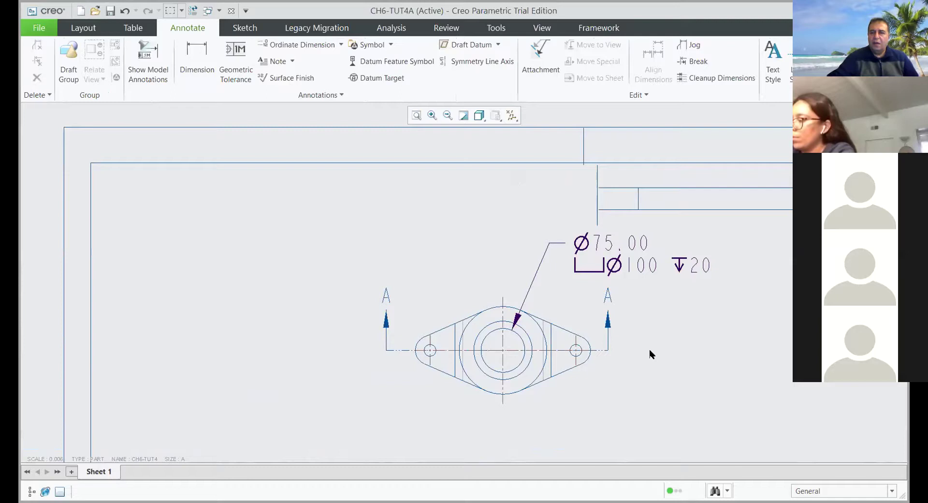
scroll(653, 358, "down", 4)
scroll(642, 398, "up", 2)
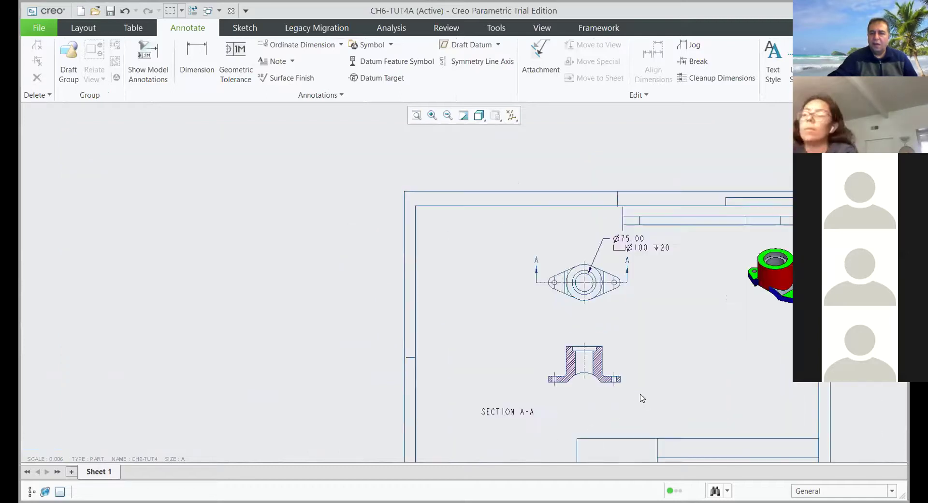
scroll(651, 310, "up", 1)
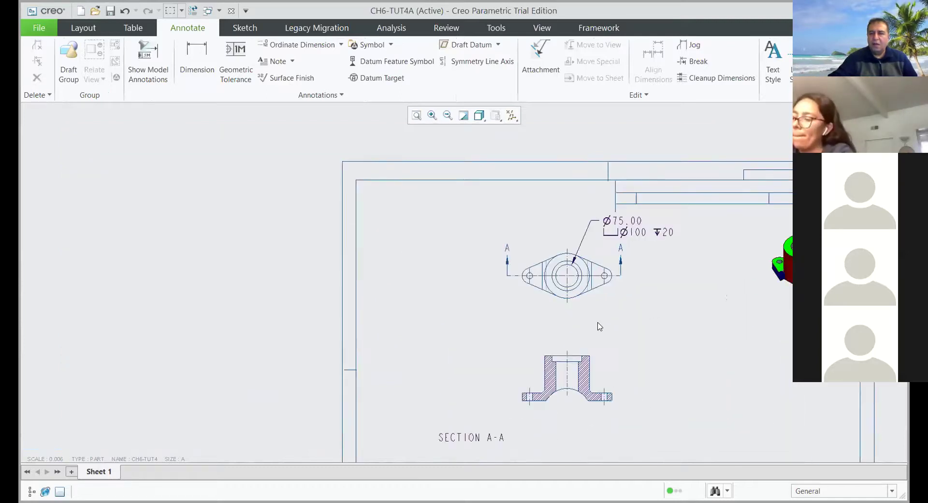
mouse_move(652, 322)
middle_mouse_down()
mouse_move(518, 266)
mouse_move(483, 236)
middle_mouse_up()
scroll(396, 198, "down", 1)
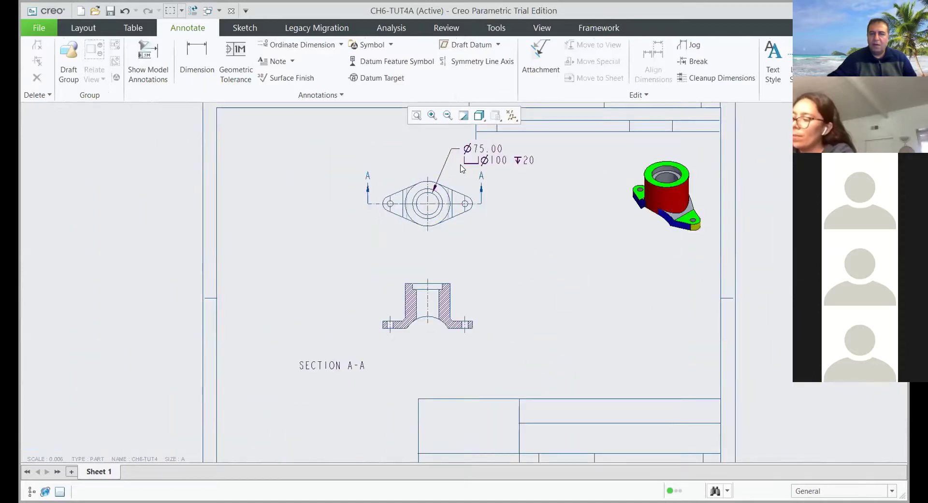
scroll(464, 169, "down", 1)
scroll(464, 173, "up", 1)
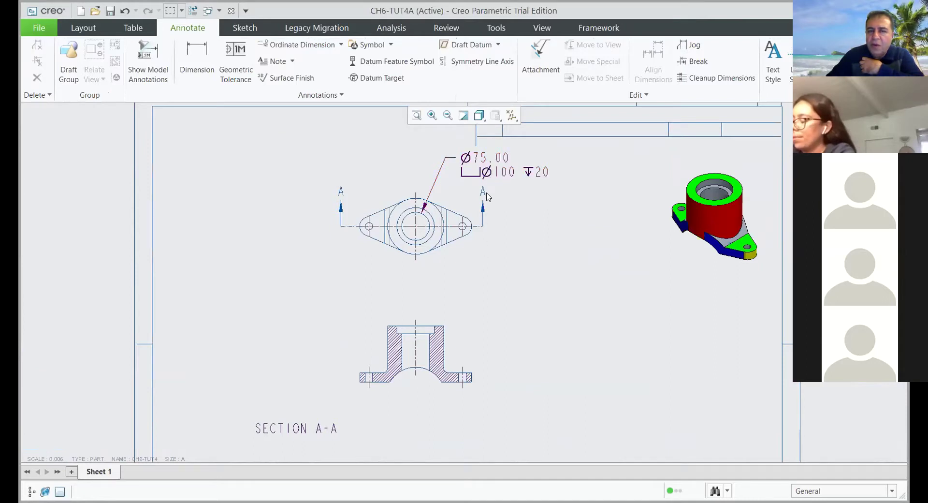
left_click(475, 158)
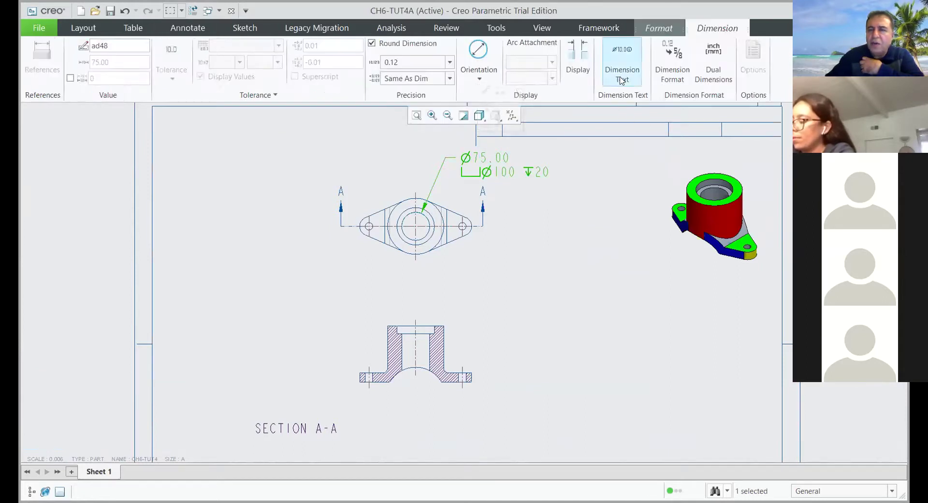
left_click(622, 78)
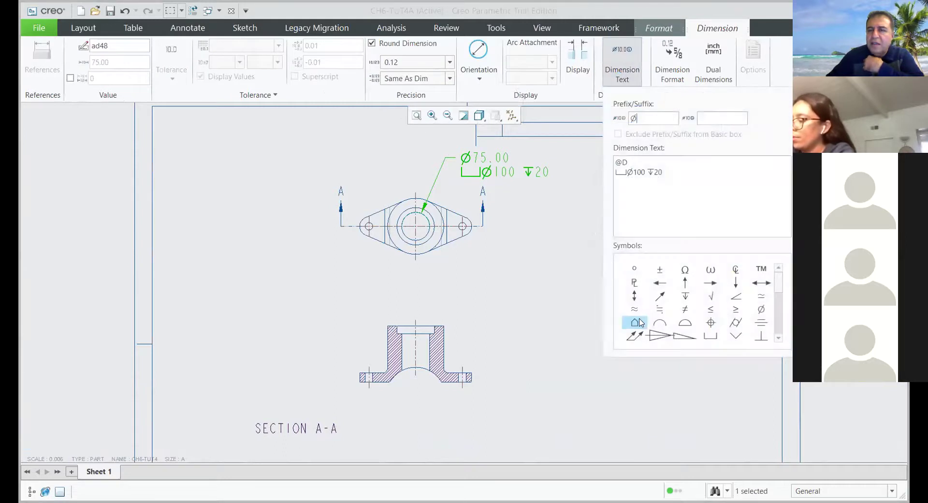
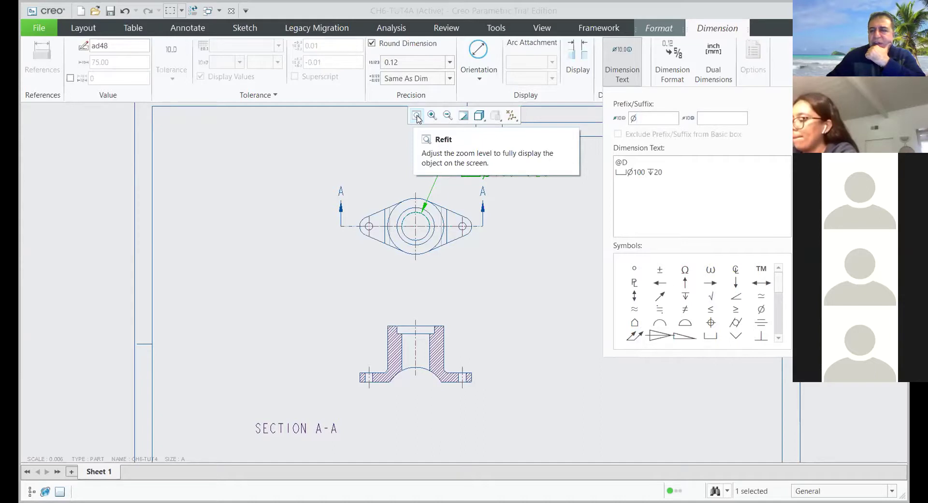
left_click(555, 288)
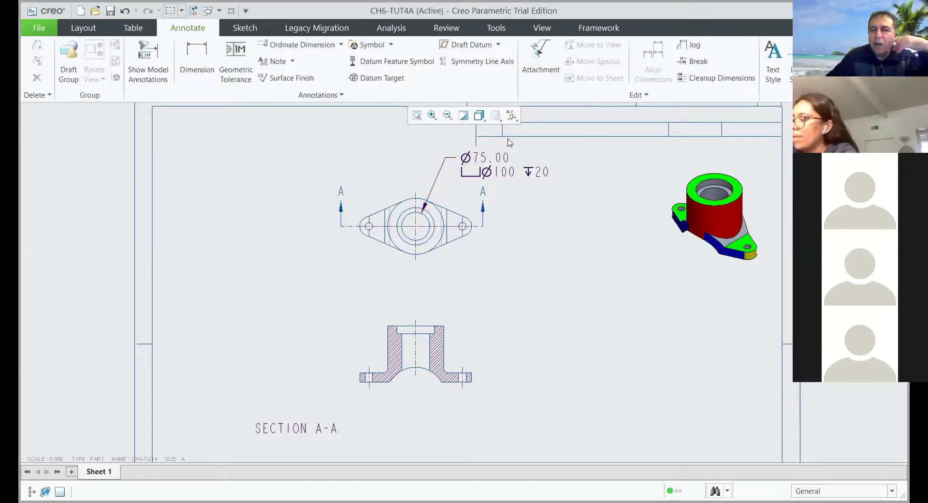
- Delete the bore diameter dimension carrying the counterbore callout from the top view
left_click(494, 162)
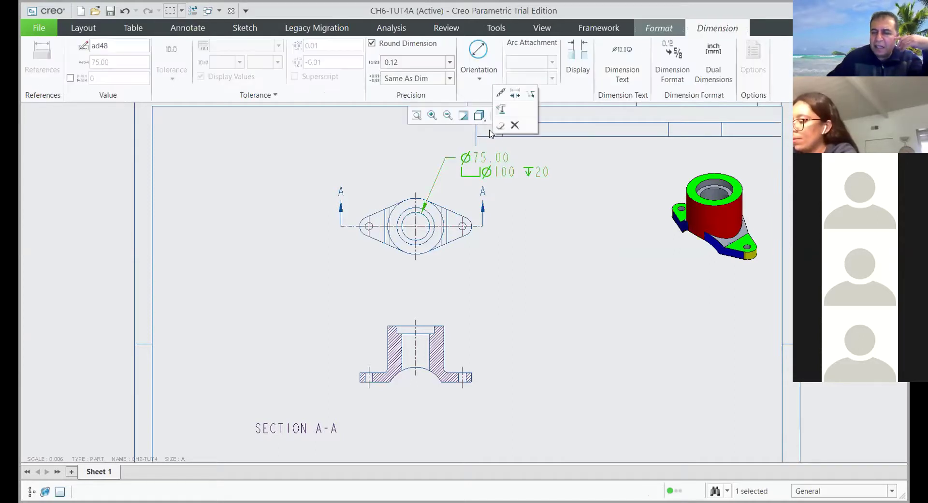
key("Delete")
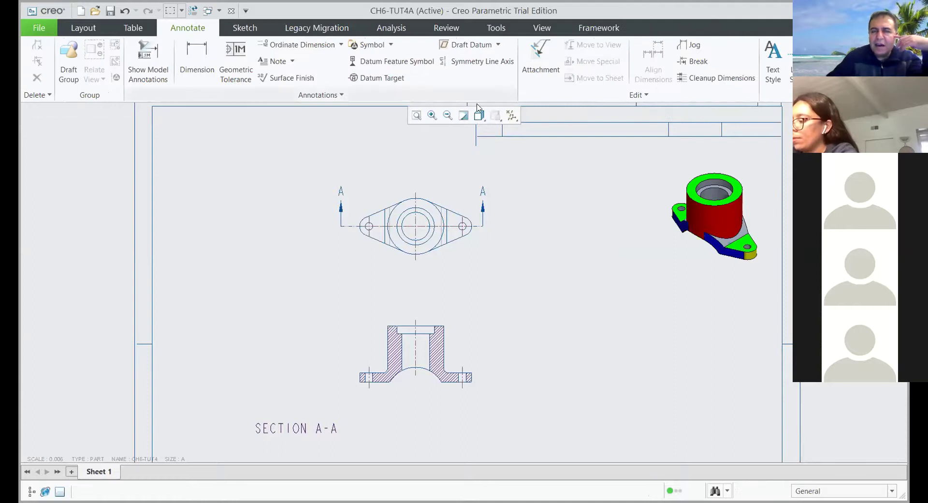
left_click(197, 59)
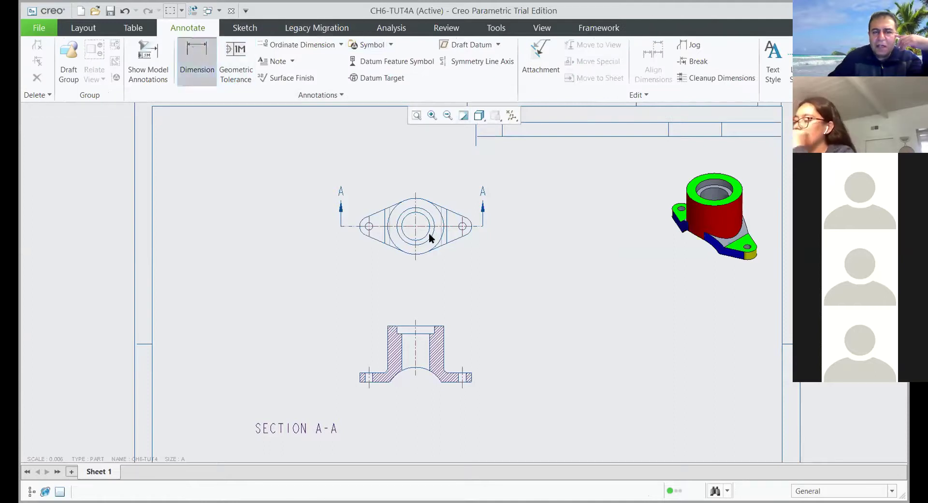
scroll(430, 225, "up", 3)
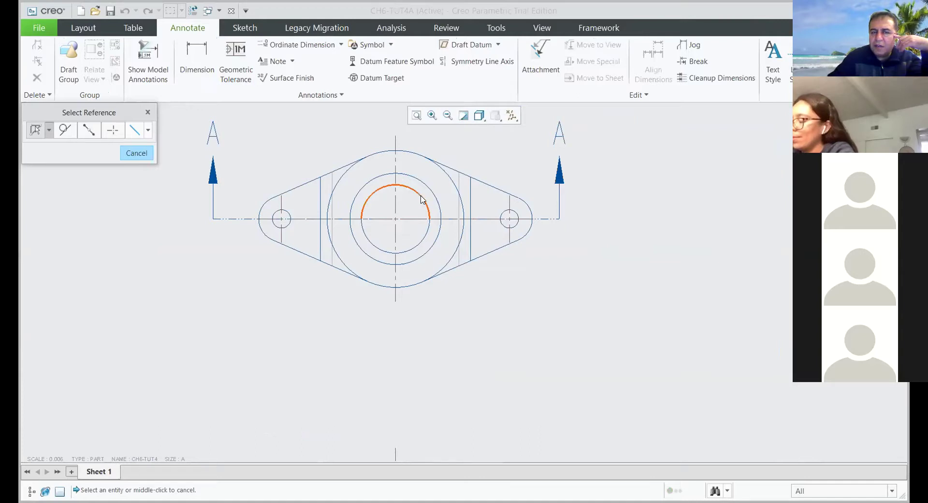
left_click(422, 199)
key("Escape")
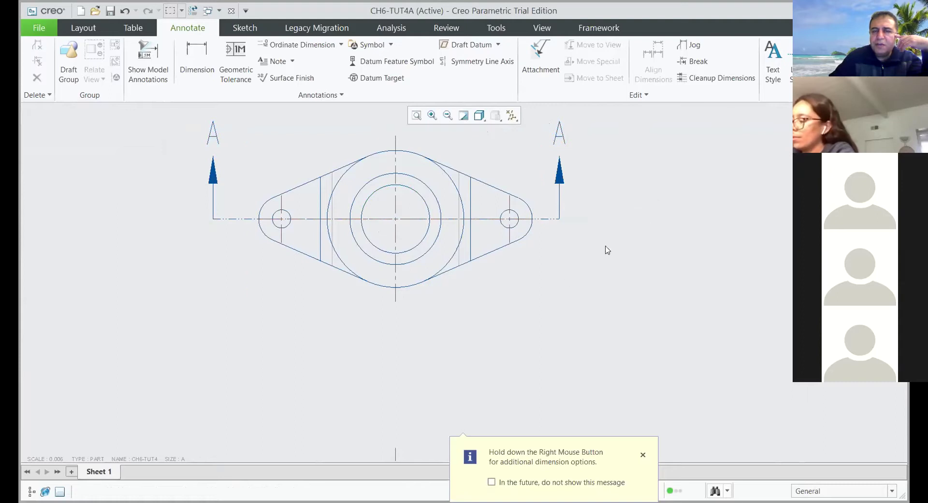
scroll(586, 160, "down", 2)
scroll(576, 167, "up", 2)
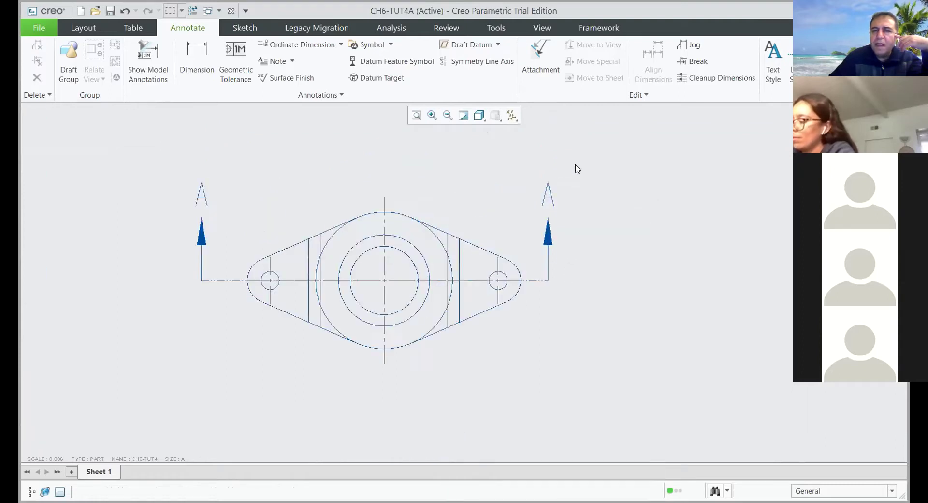
- Dimension the diameter of the innermost bore circle in the top view, placing the text above the part
left_click(193, 48)
left_click(408, 260)
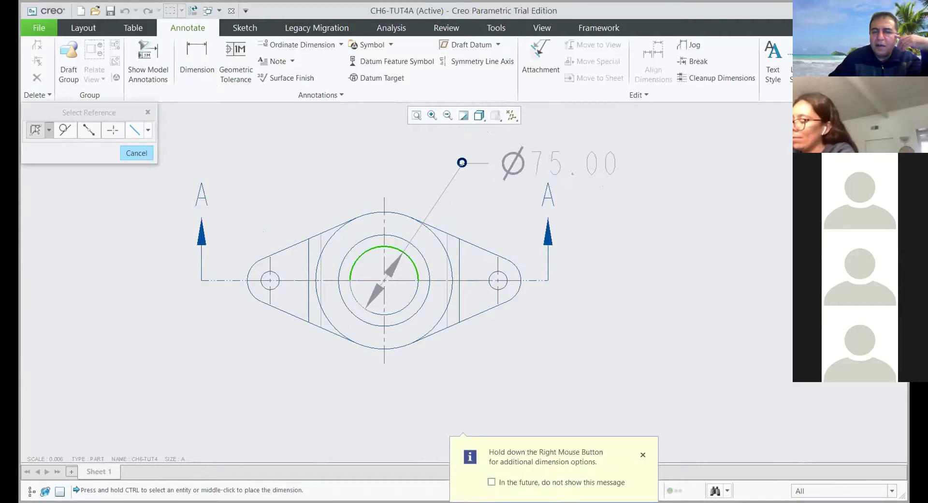
middle_click(462, 162)
left_click(136, 153)
scroll(549, 231, "up", 1)
scroll(555, 215, "up", 1)
scroll(555, 256, "down", 3)
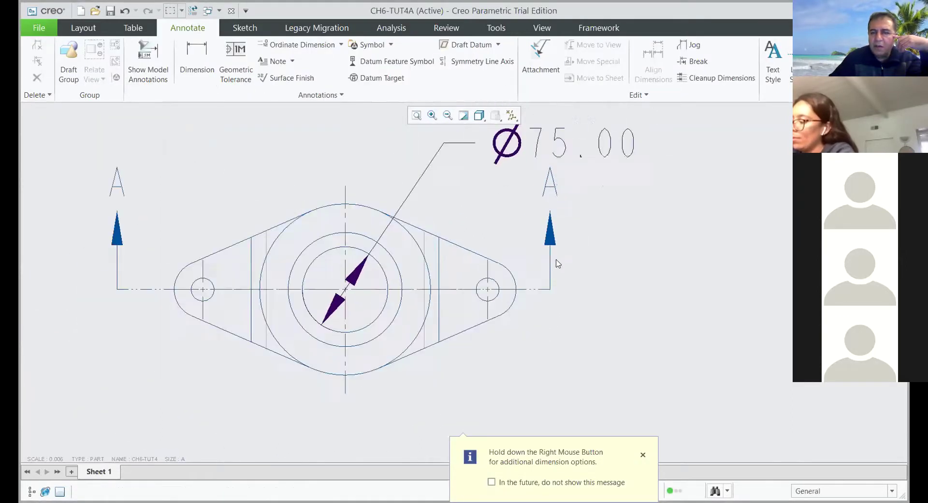
- Unlock view movement so the drawing views can be repositioned on the sheet
left_click(520, 306)
scroll(589, 256, "down", 1)
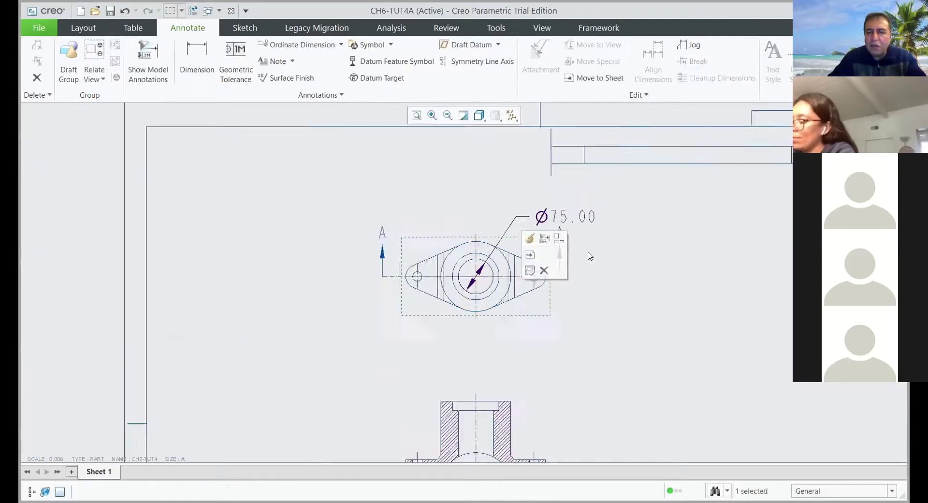
scroll(589, 256, "down", 1)
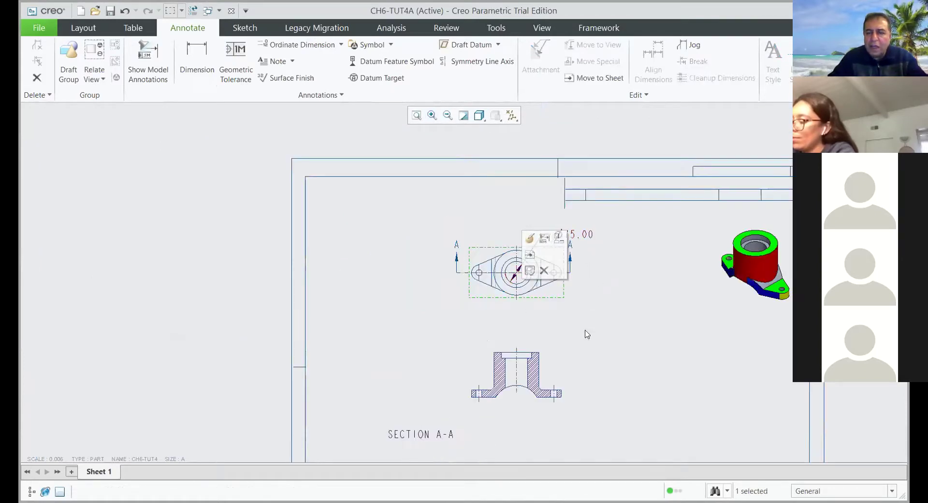
left_click(552, 366)
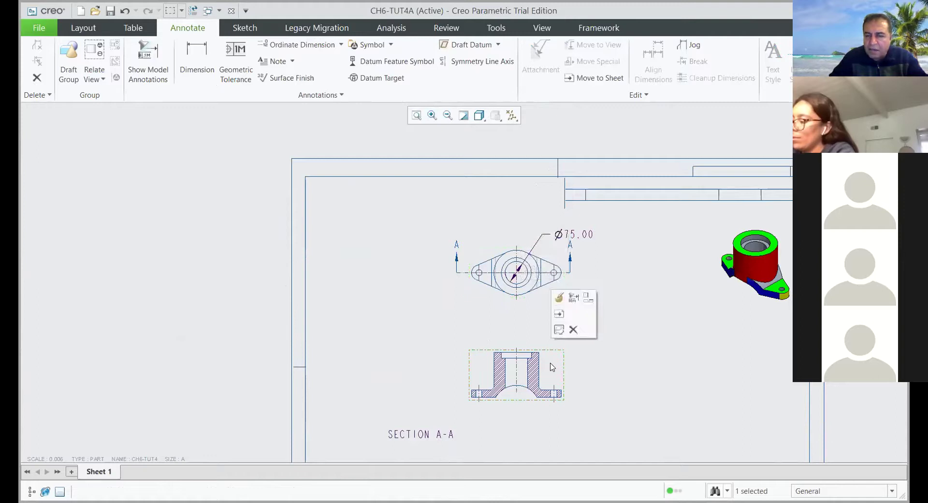
right_click(552, 366)
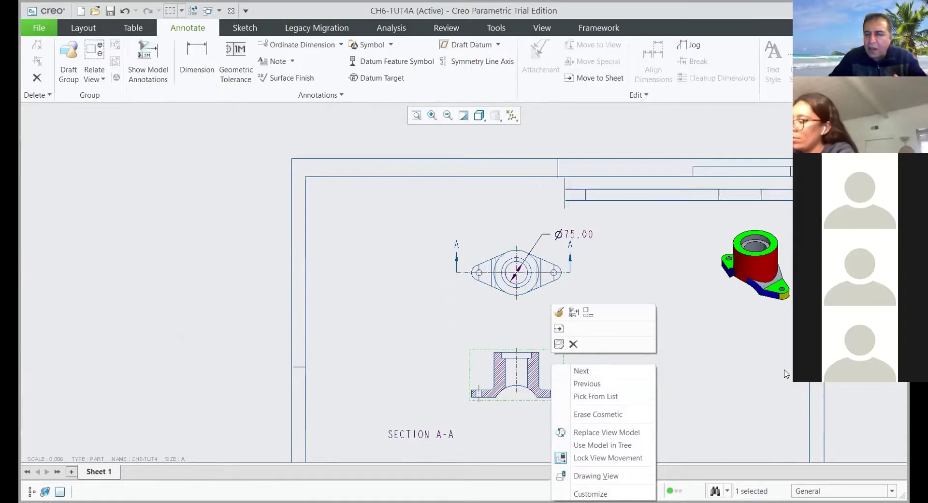
scroll(600, 263, "up", 4)
scroll(596, 315, "down", 5)
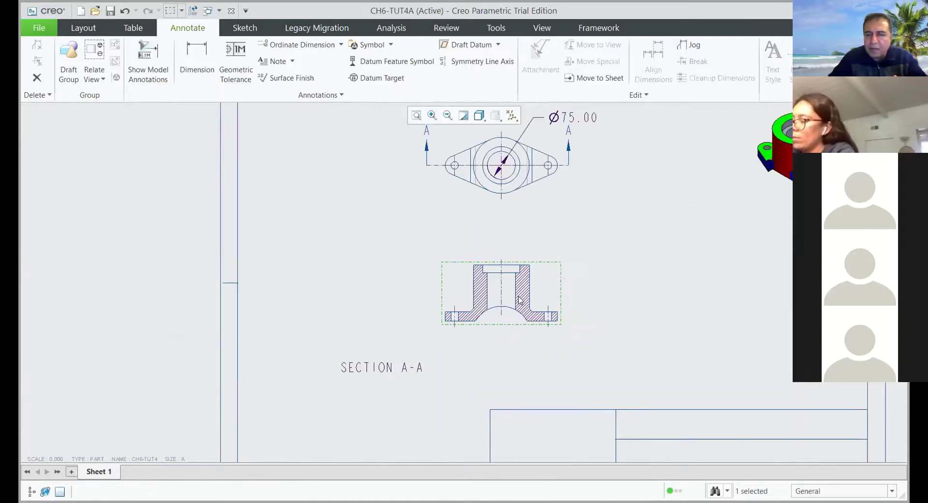
right_click(544, 279)
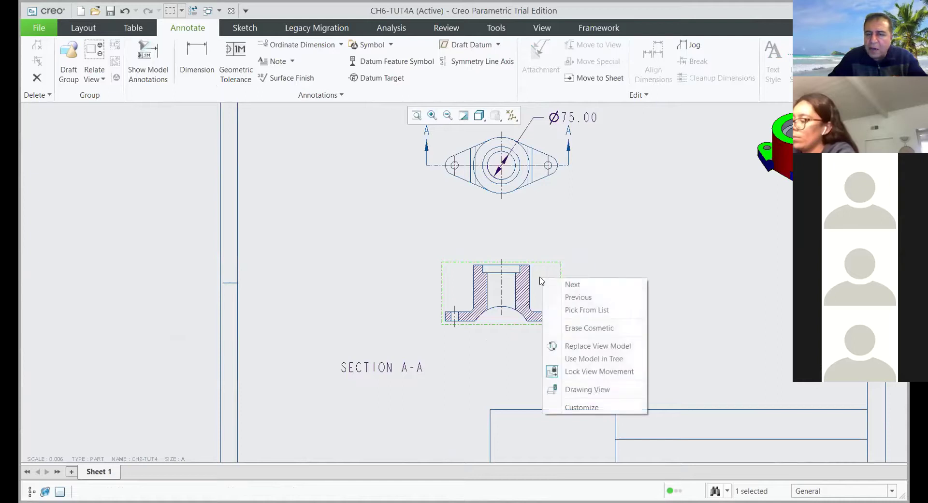
left_click(581, 372)
- Reposition the top view and move section view A-A lower on the sheet to widen the gap between them
scroll(483, 299, "up", 3)
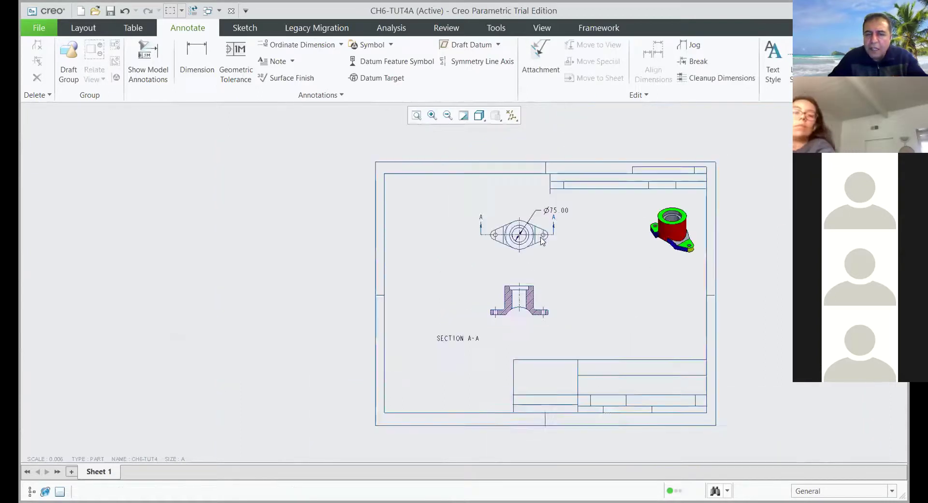
scroll(474, 227, "down", 2)
left_click(495, 225)
left_click_drag(490, 228, 491, 235)
scroll(500, 292, "up", 3)
scroll(502, 295, "down", 4)
left_click(556, 305)
left_click_drag(545, 311, 546, 338)
left_click(613, 315)
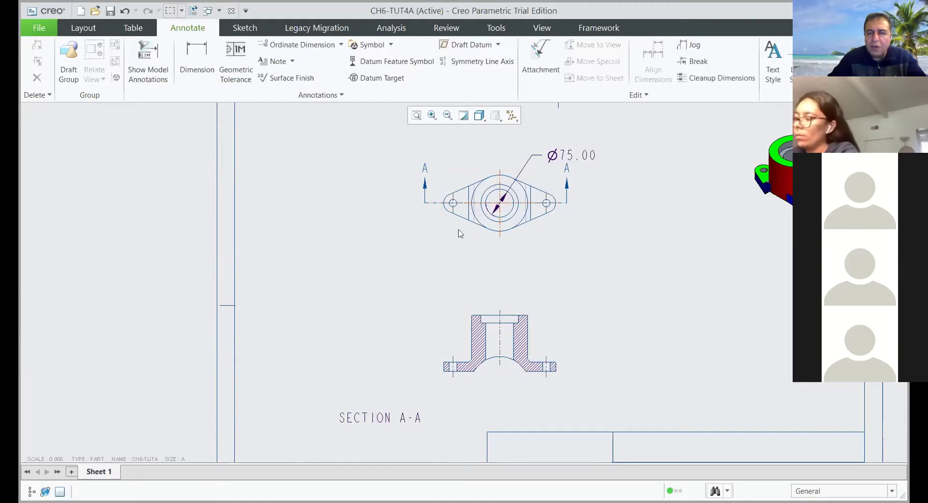
- Move the top view down closer to the section view
left_click(522, 212)
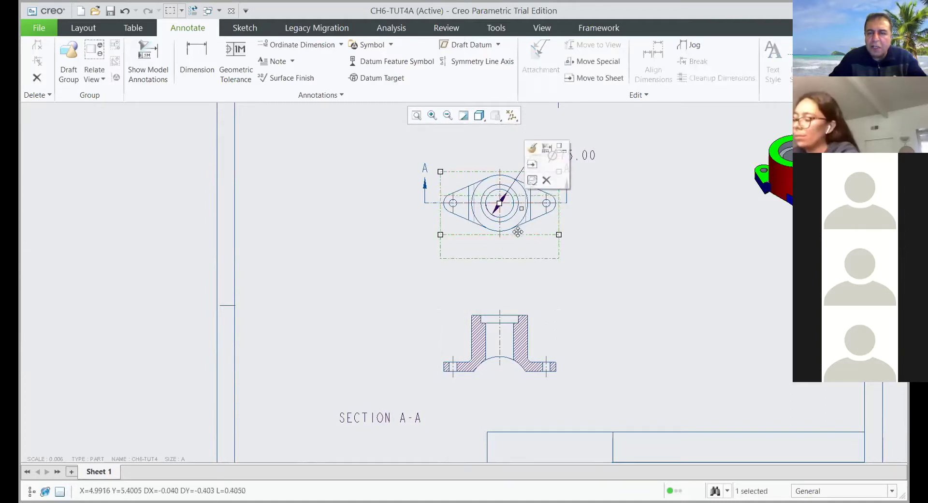
scroll(414, 336, "up", 3)
scroll(418, 371, "down", 3)
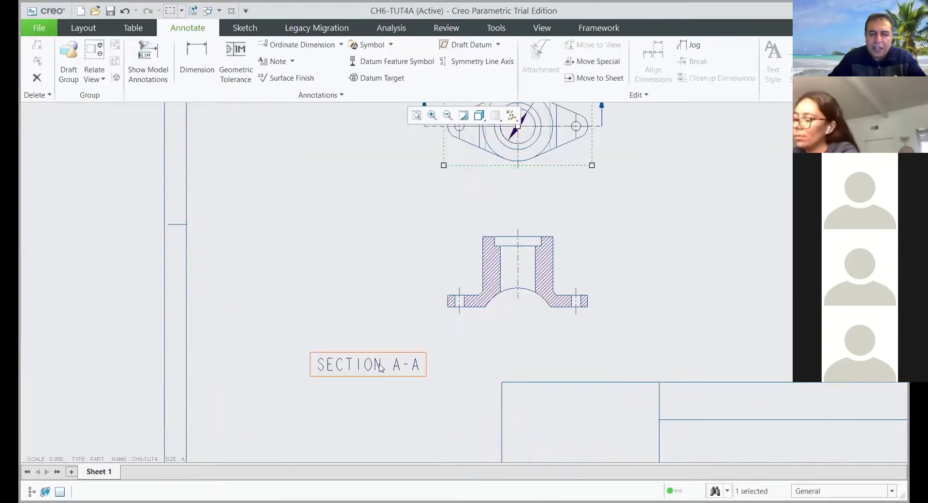
- Move the SECTION A-A note slightly up and farther left of the section view
left_click(355, 365)
left_click_drag(313, 353, 276, 337)
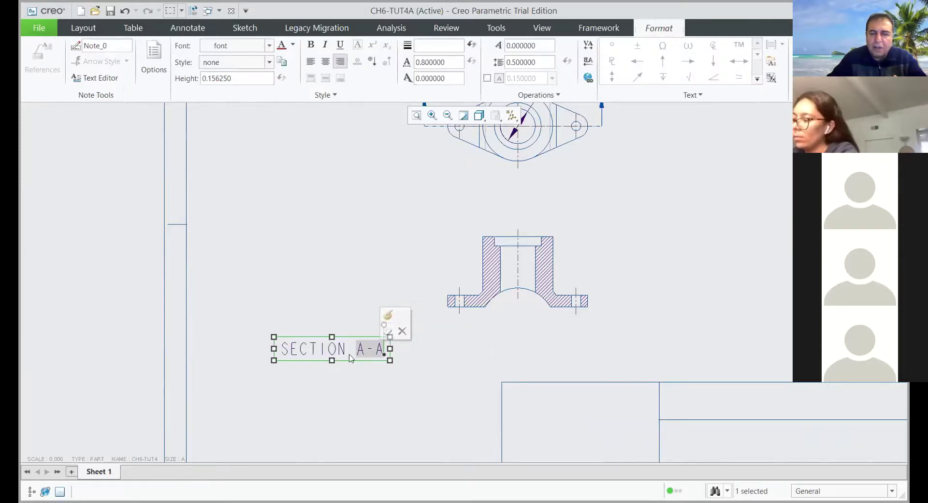
left_click(452, 358)
scroll(448, 384, "up", 3)
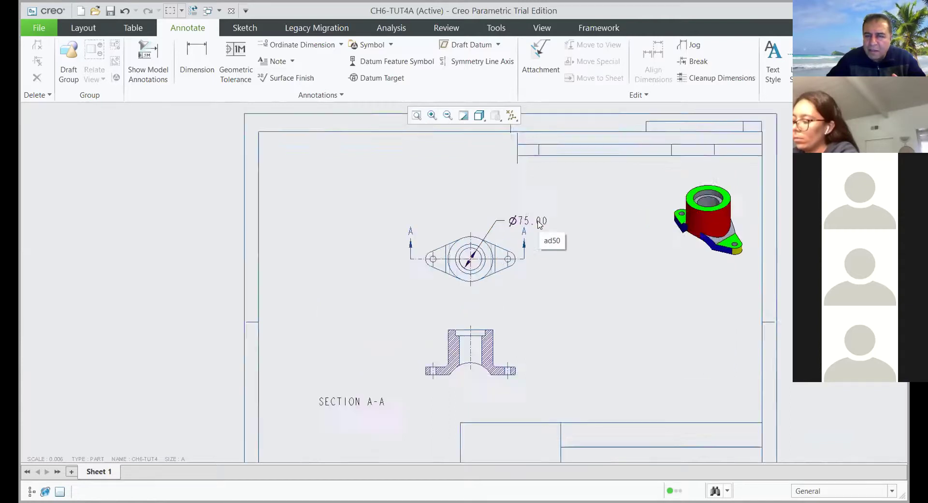
- Add a counterbore line to the bore diameter dimension's text, with the counterbore symbol, Ø100, the depth symbol and 20
scroll(538, 224, "up", 3)
left_click(539, 223)
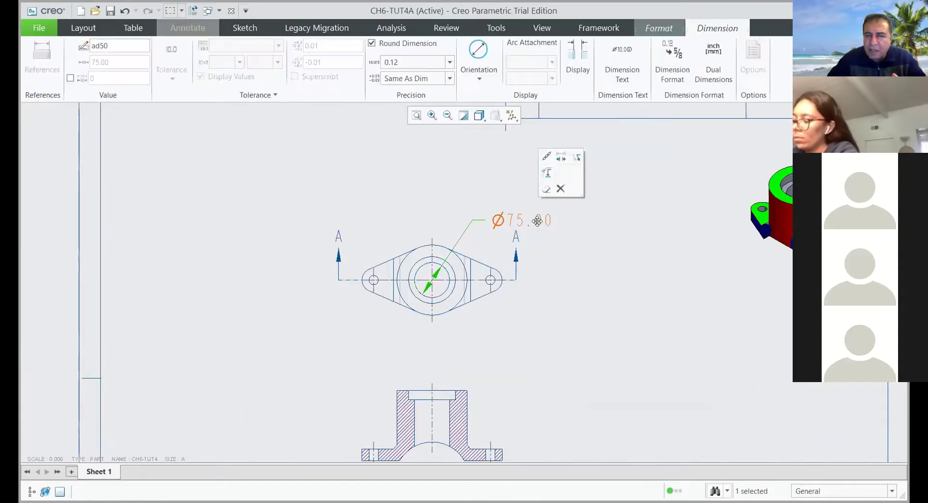
left_click(623, 72)
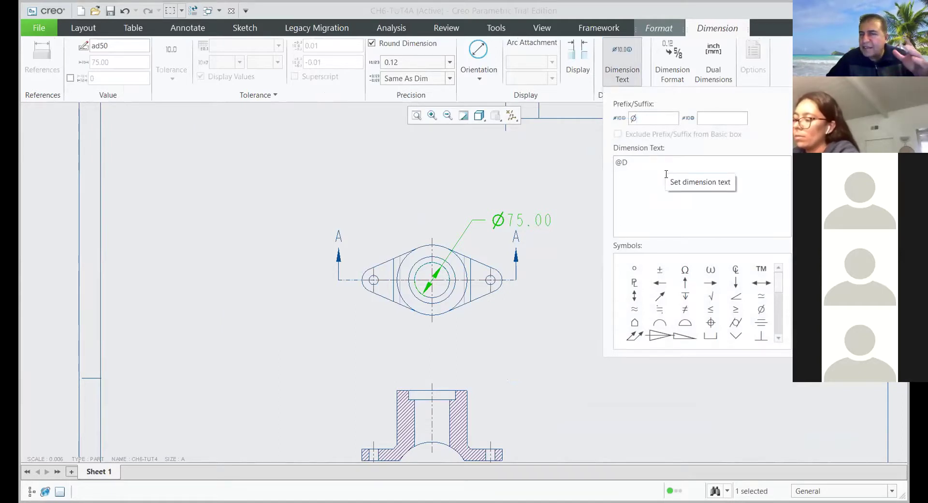
left_click(629, 162)
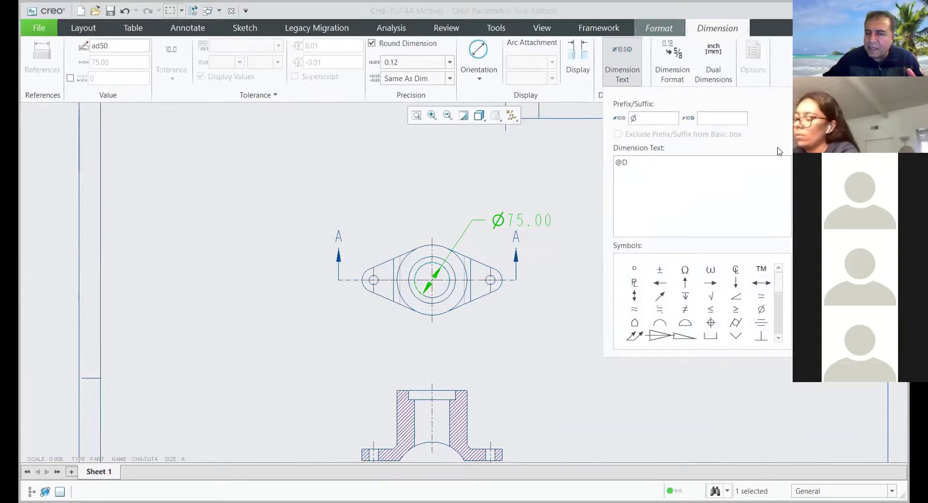
left_click(707, 337)
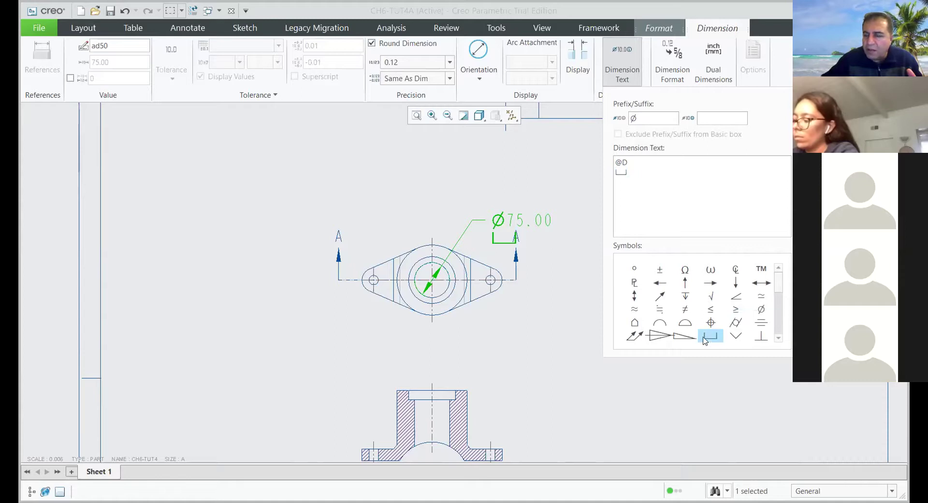
left_click(760, 308)
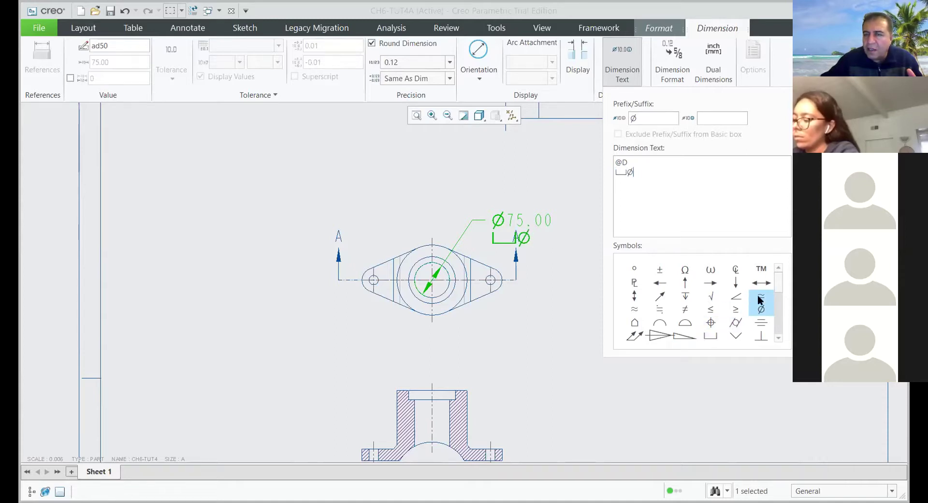
type("100")
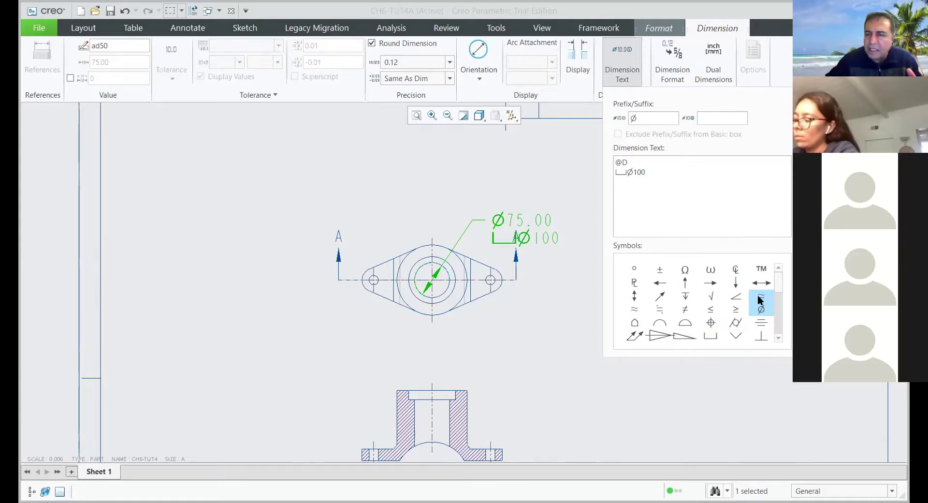
left_click(685, 295)
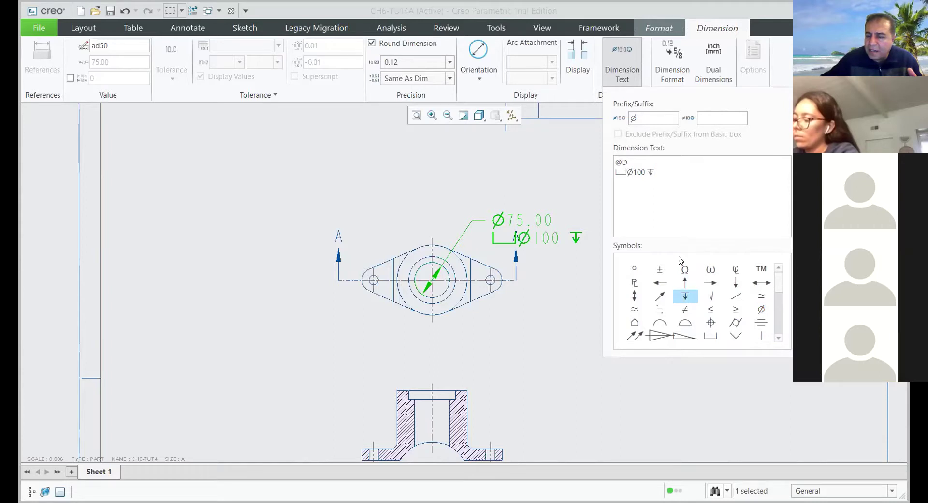
type("20")
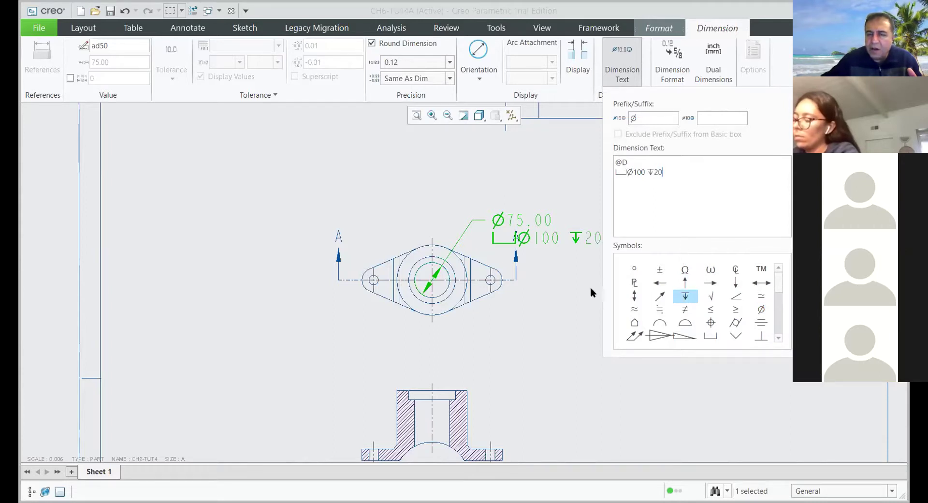
left_click(572, 299)
- Move the counterbore callout text up and to the right, clear of the section arrow
scroll(529, 226, "up", 2)
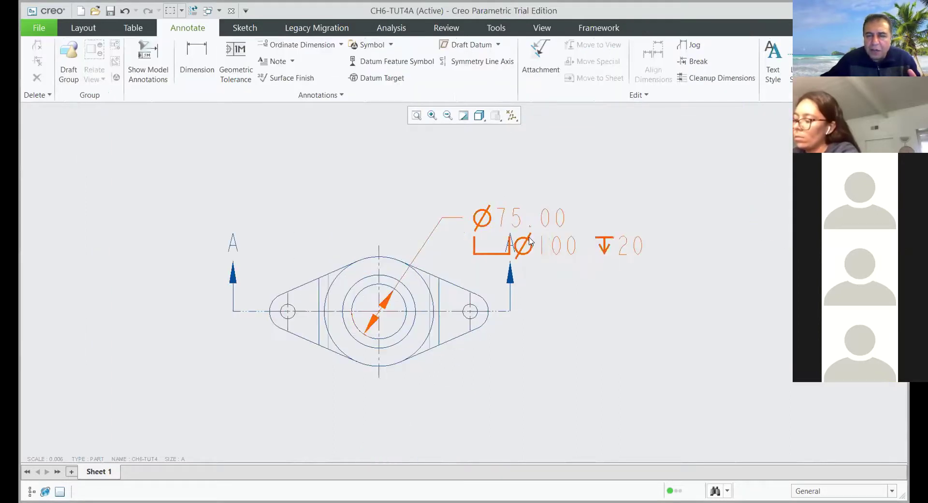
left_click(530, 239)
left_click_drag(530, 239, 569, 178)
left_click(634, 260)
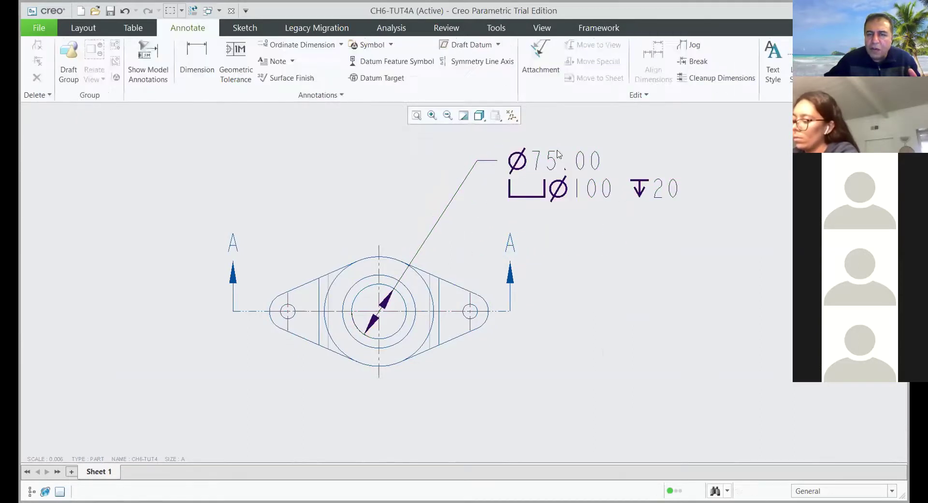
- Flip the counterbore callout's arrows so that a single arrowhead points at the bore circle from outside
left_click(552, 161)
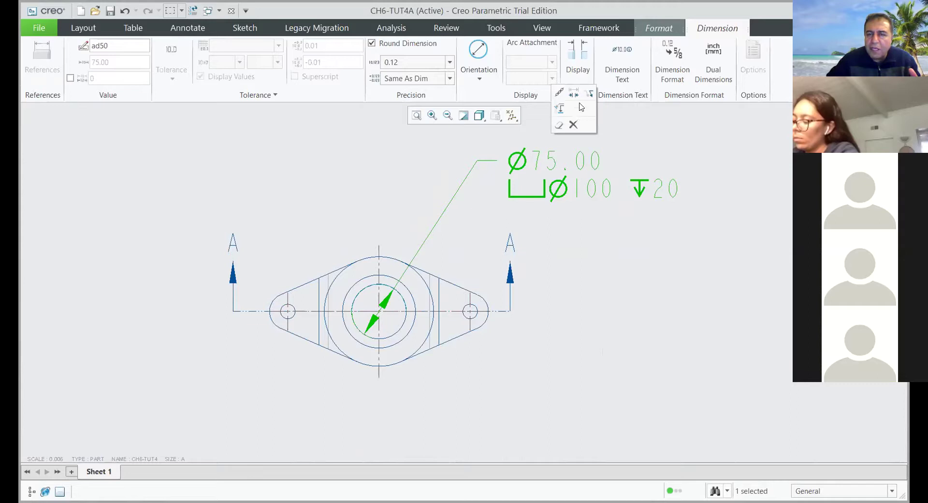
left_click(596, 311)
scroll(596, 310, "up", 2)
scroll(535, 167, "up", 4)
scroll(554, 287, "down", 2)
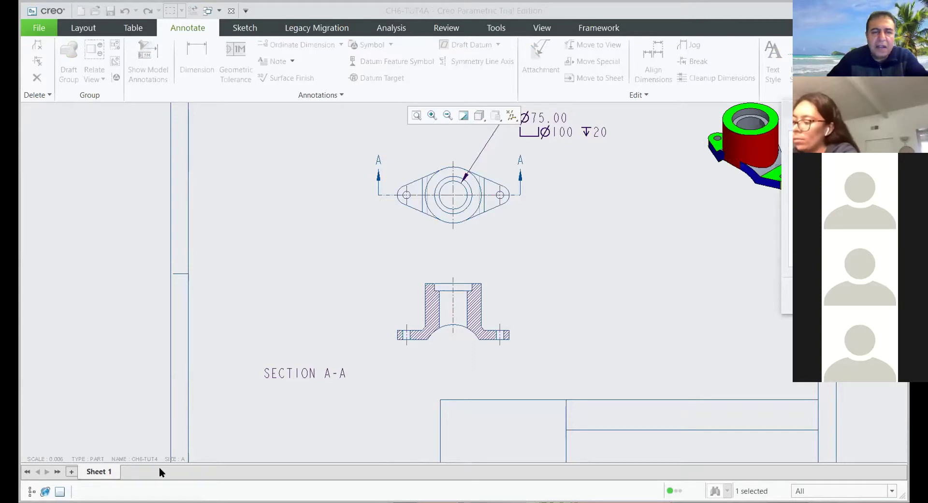
key("Return")
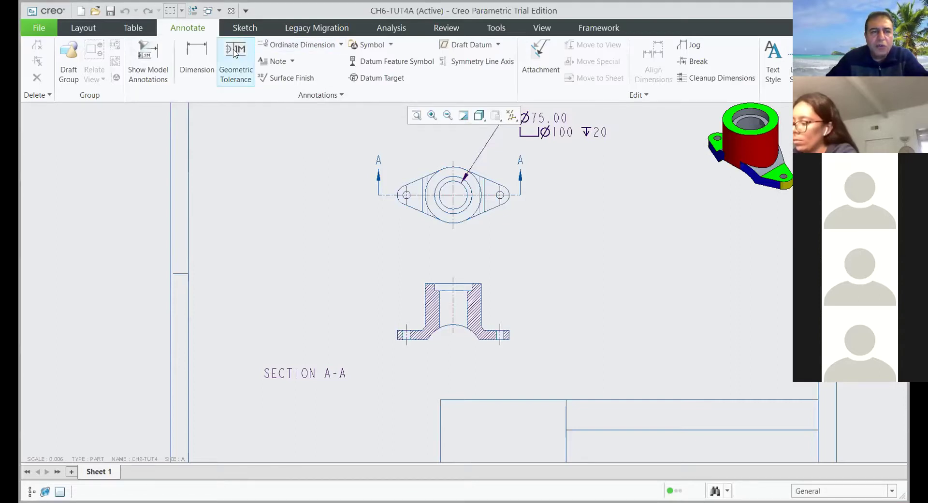
- Show the axis A_6 of the bottom arc in the section view as a model annotation
left_click(149, 63)
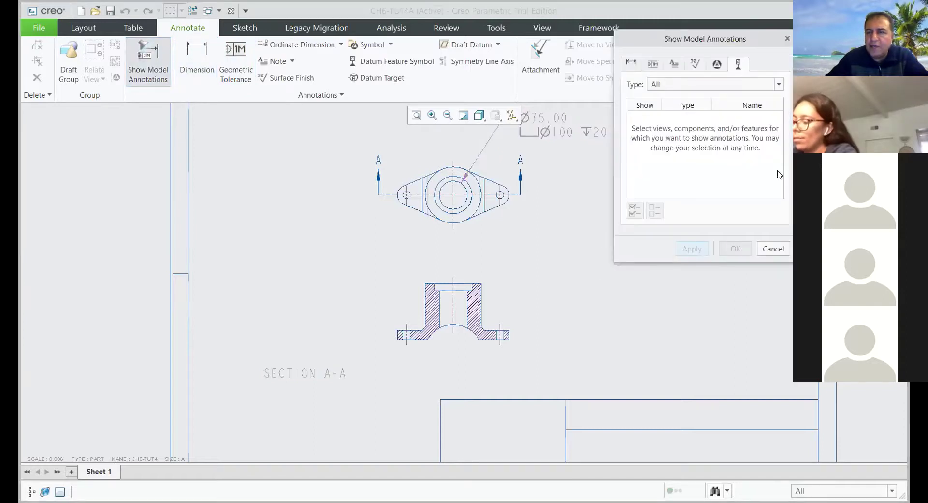
left_click(459, 333)
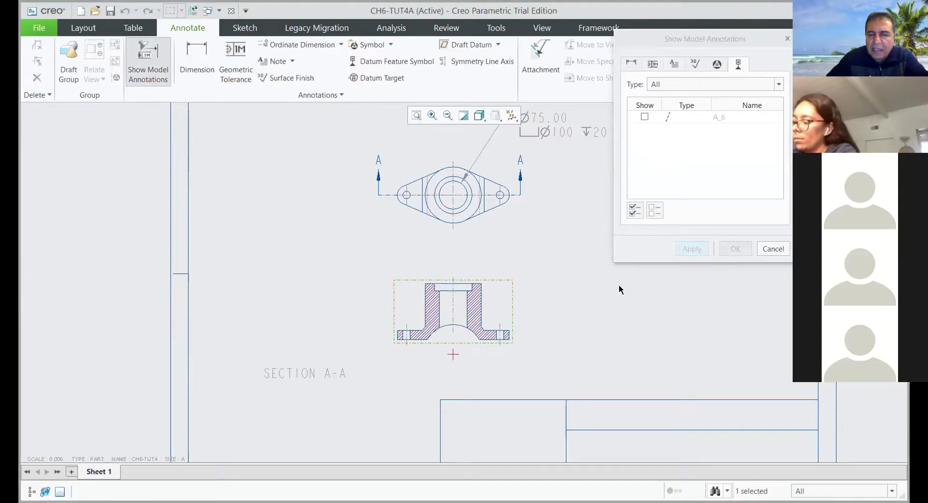
left_click(644, 116)
left_click(690, 249)
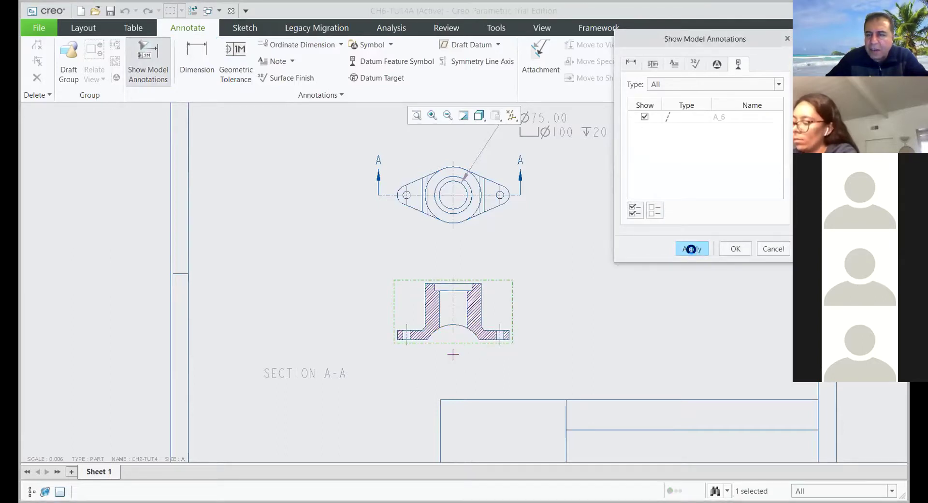
left_click(772, 248)
- Shorten the center mark of the bottom arc below the section view
scroll(487, 361, "up", 4)
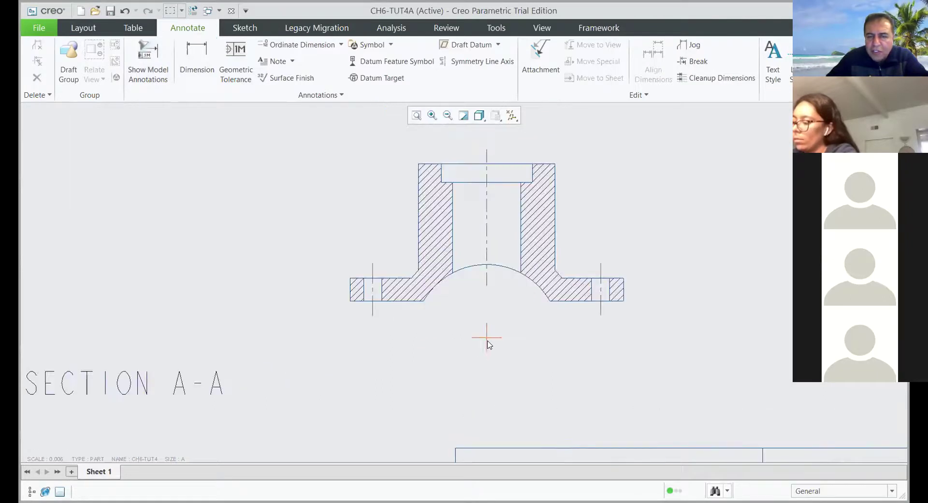
left_click(487, 338)
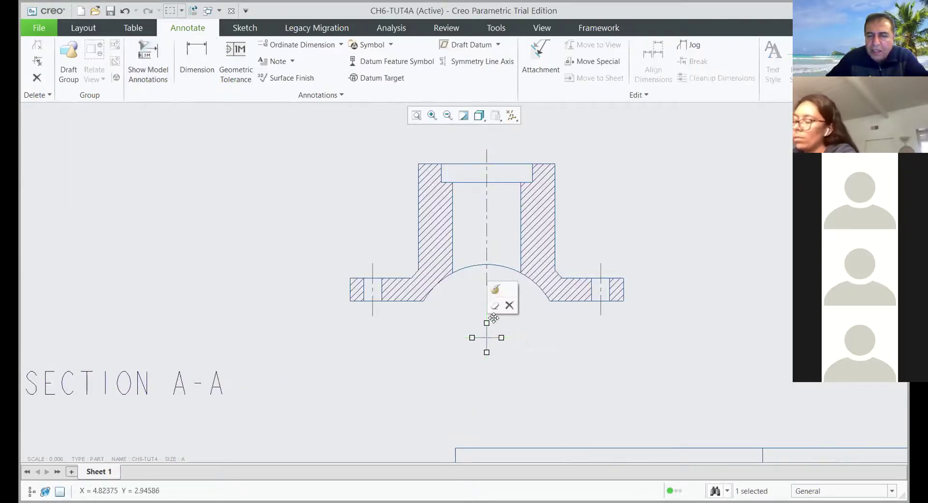
left_click(553, 347)
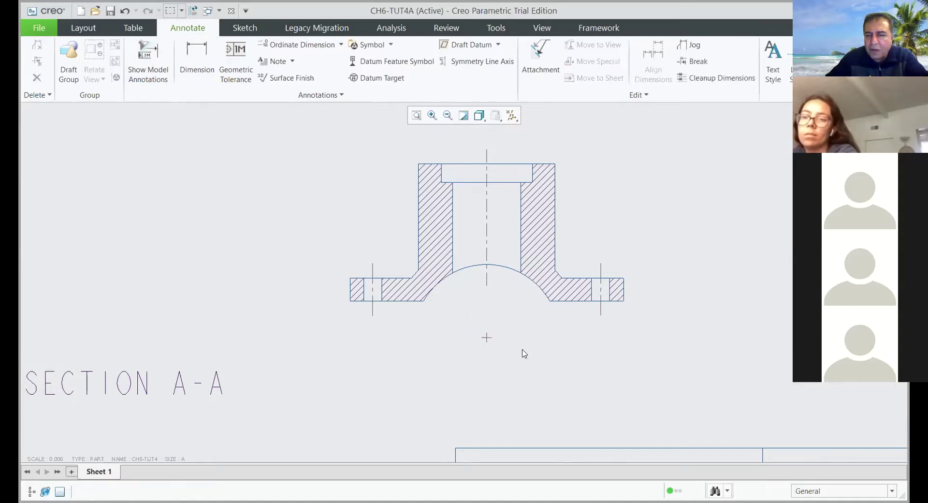
- Dimension the vertical distance from the flange's bottom edge to the arc's center mark, placing it left of the section view
scroll(493, 354, "up", 2)
scroll(493, 354, "up", 1)
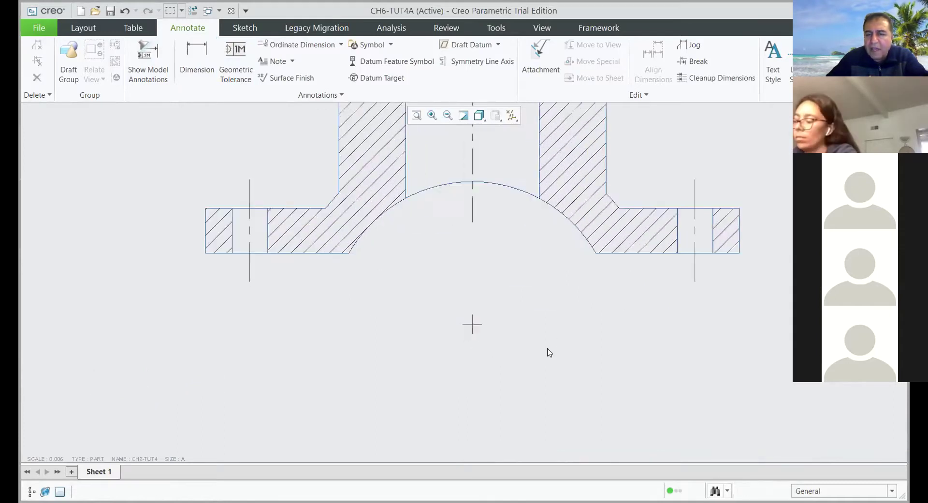
left_click(199, 51)
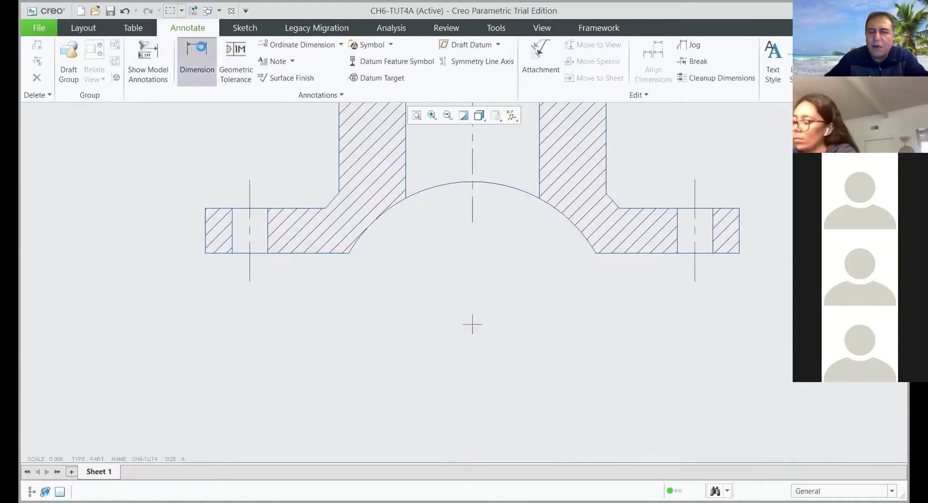
left_click(469, 324)
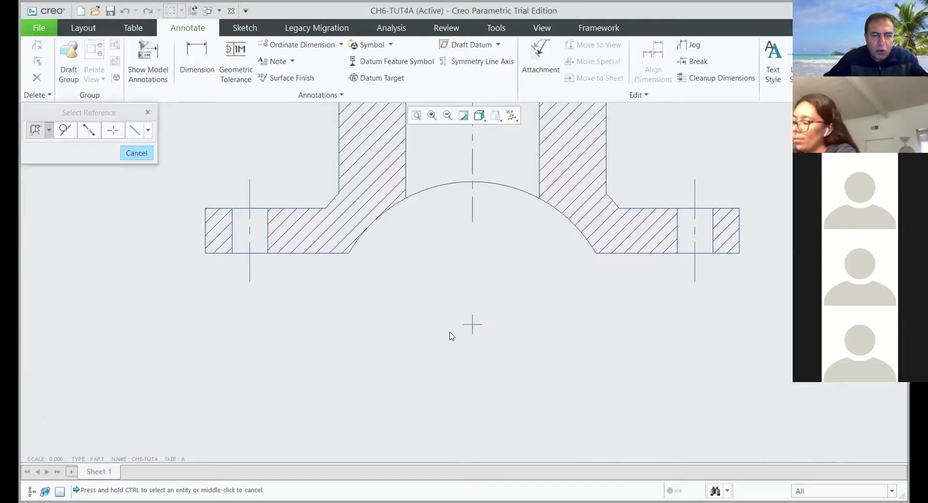
left_click(210, 253)
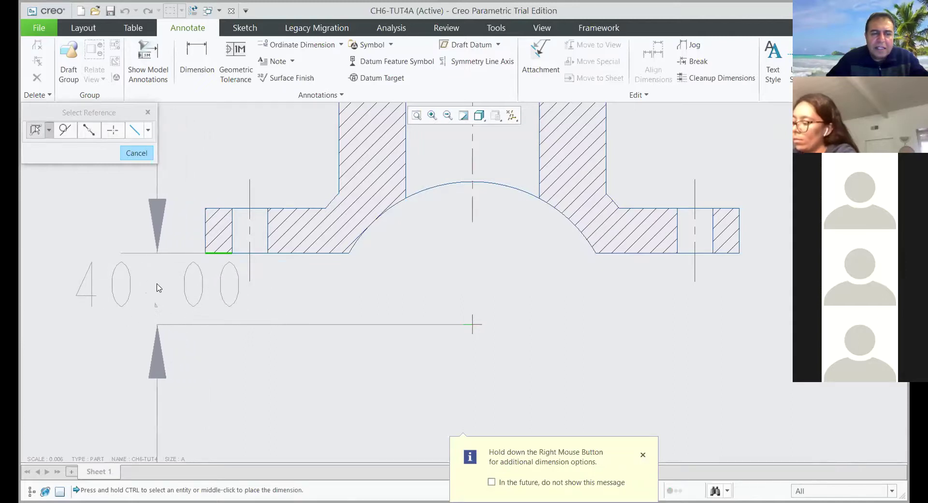
middle_click(156, 284)
left_click(141, 150)
scroll(524, 383, "up", 2)
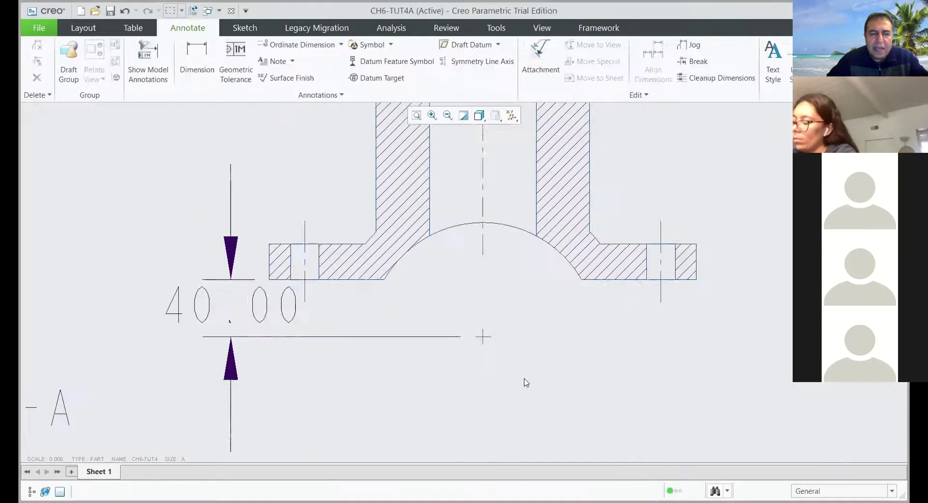
scroll(516, 371, "down", 1)
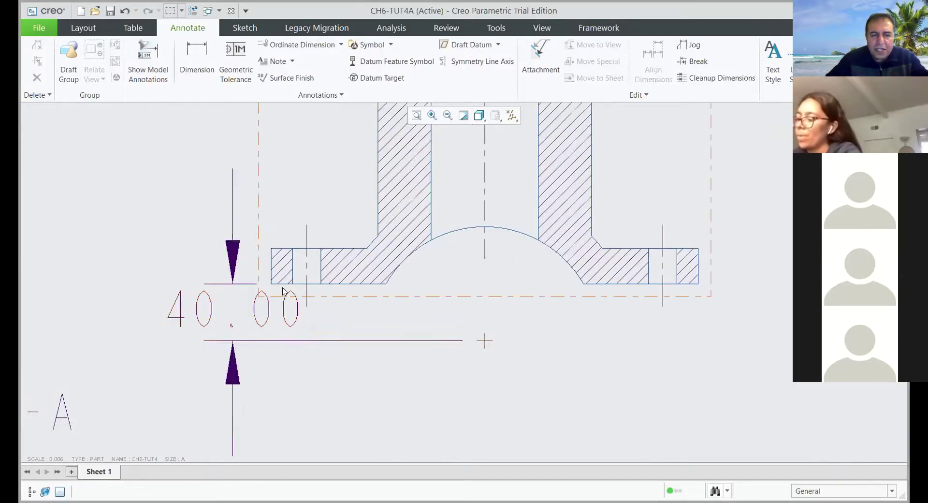
scroll(283, 380, "up", 2)
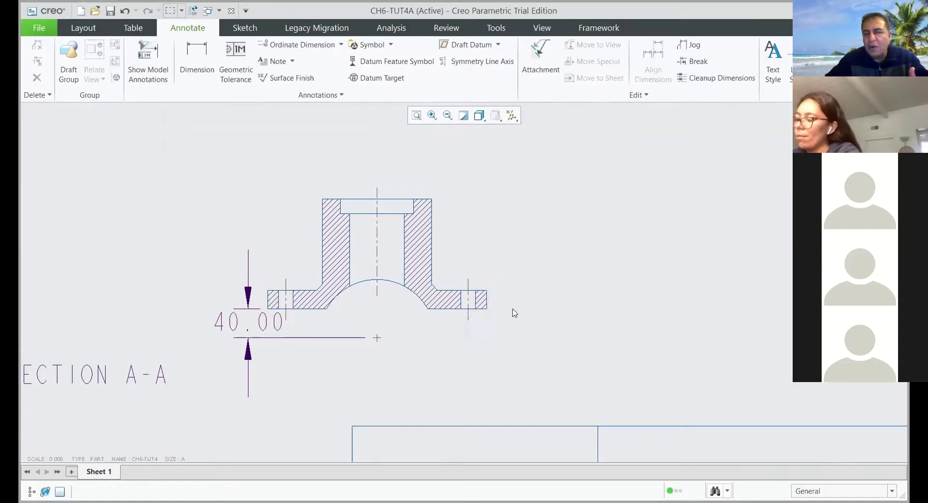
scroll(485, 335, "up", 2)
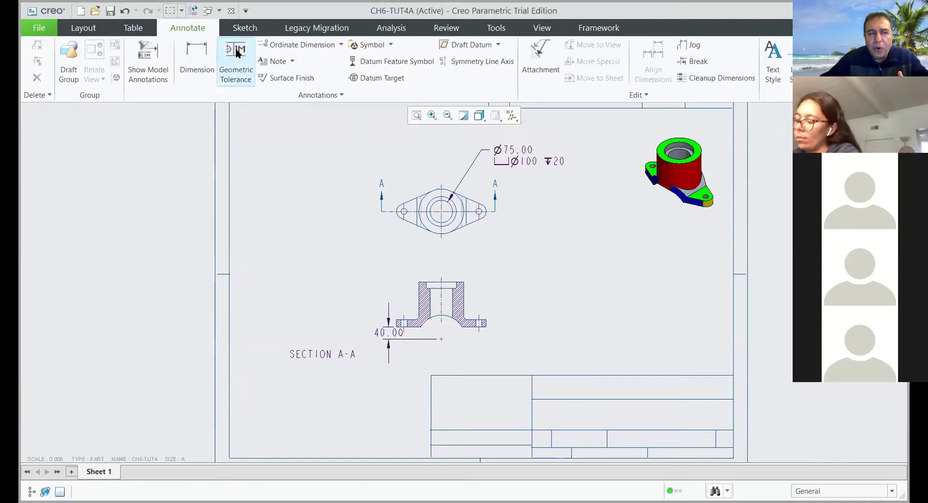
left_click(146, 61)
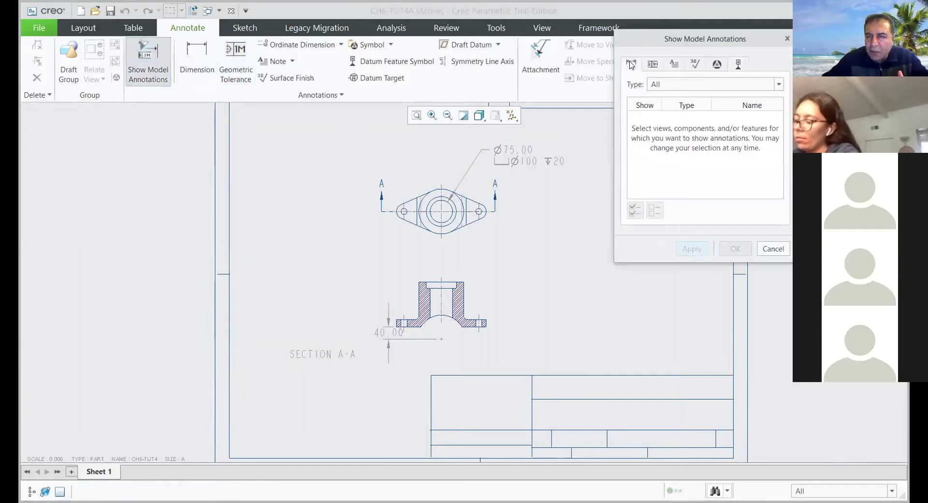
scroll(459, 201, "up", 3)
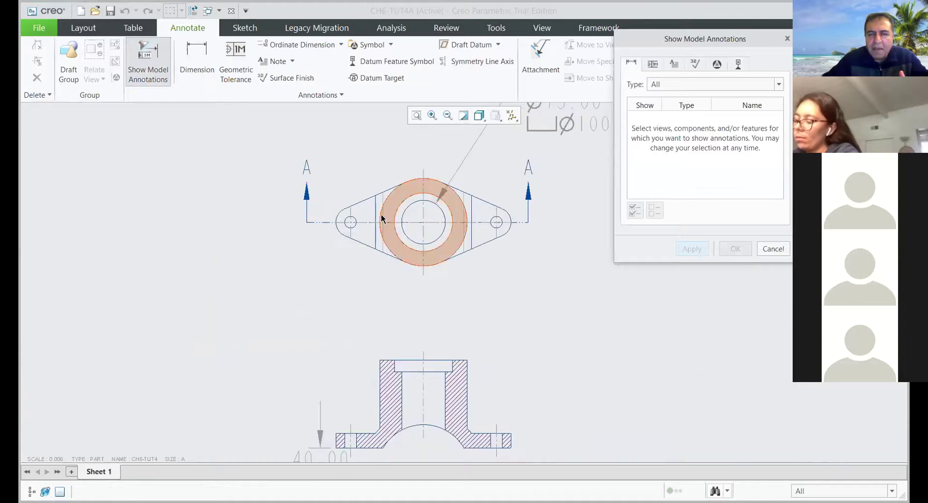
left_click(485, 239)
scroll(474, 291, "down", 3)
scroll(485, 234, "up", 2)
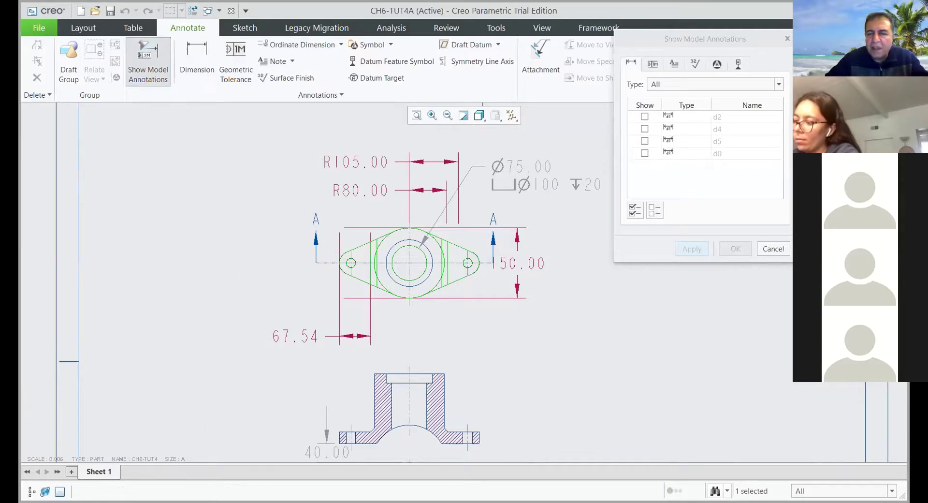
left_click(773, 248)
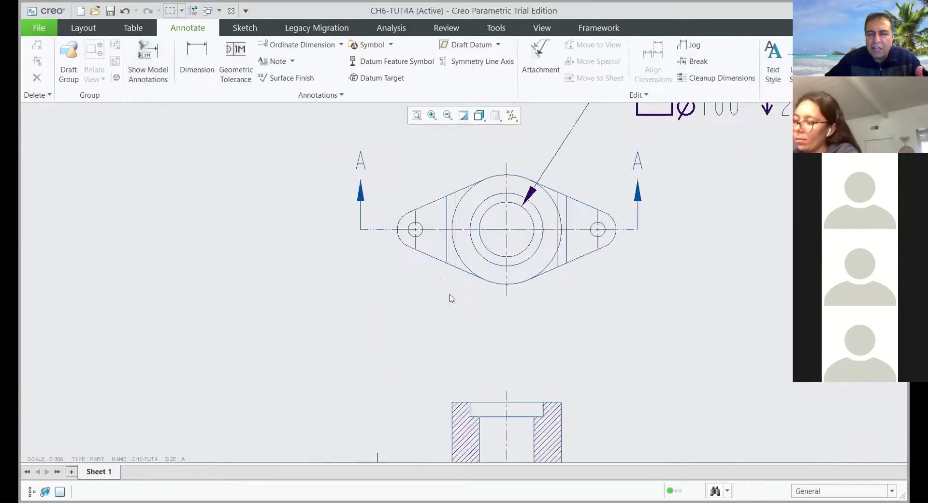
- Dimension the radius of the flange's left end arc and the diameter of the left bolt hole, placing both below left of the top view
left_click(195, 60)
scroll(398, 279, "up", 3)
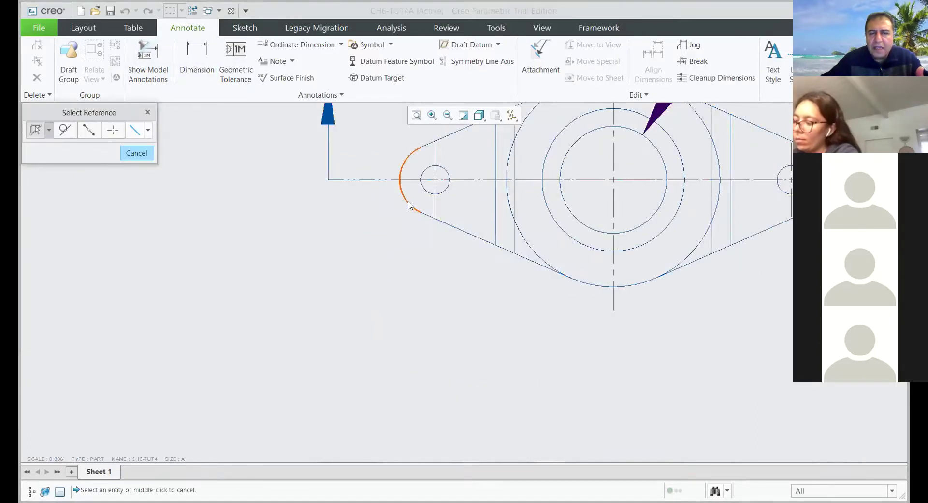
left_click(407, 201)
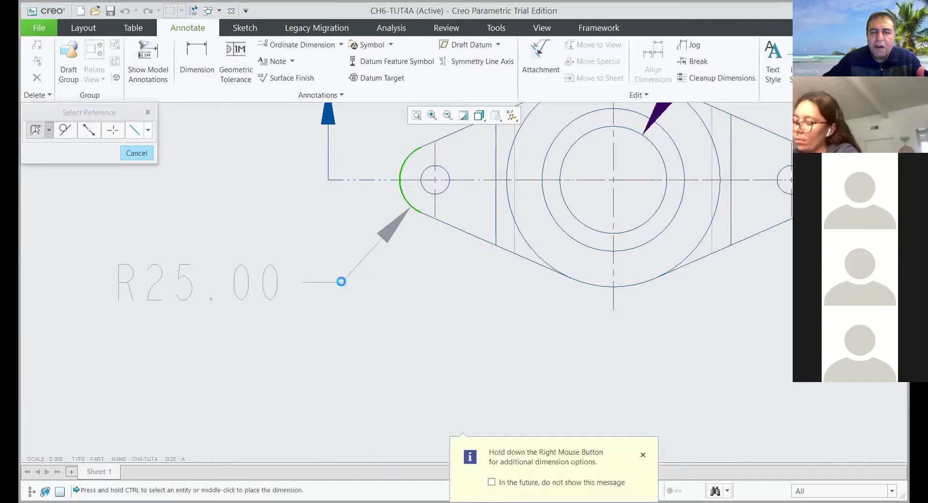
middle_click(342, 281)
left_click(432, 196)
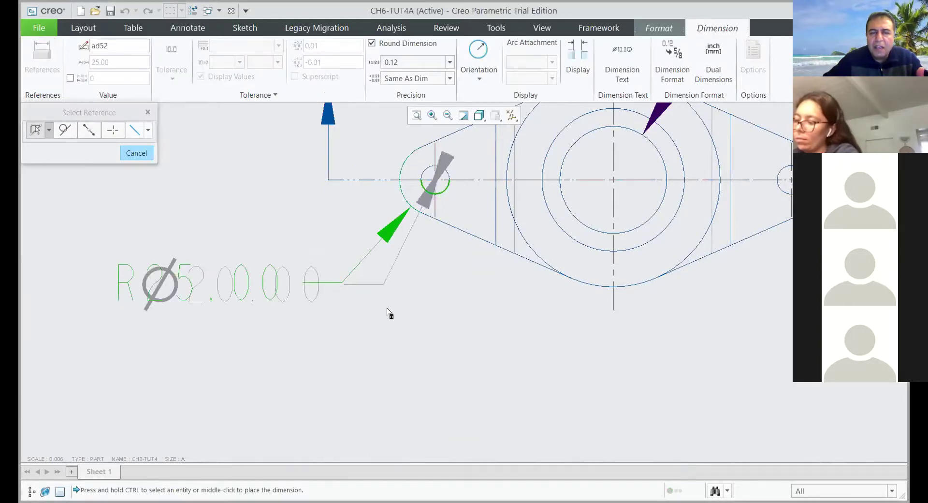
middle_click(399, 344)
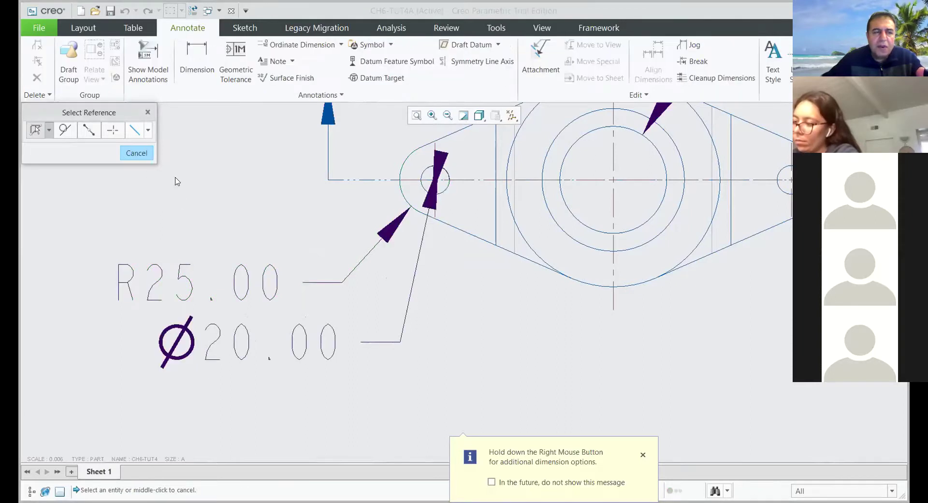
left_click(137, 153)
- Flip the arrows of the left bolt hole's diameter dimension so that a single arrowhead points at the hole from outside
left_click(243, 338)
right_click(244, 338)
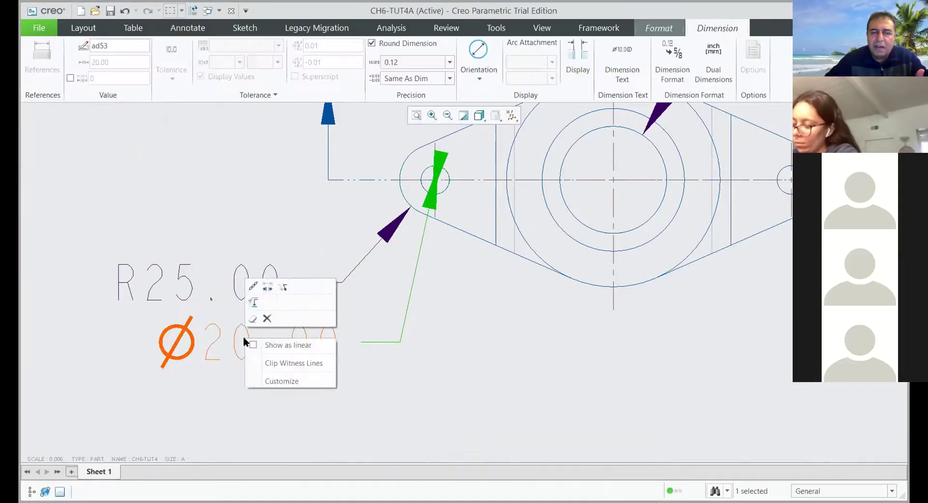
left_click(267, 287)
scroll(342, 294, "up", 2)
scroll(428, 311, "up", 1)
scroll(484, 319, "down", 2)
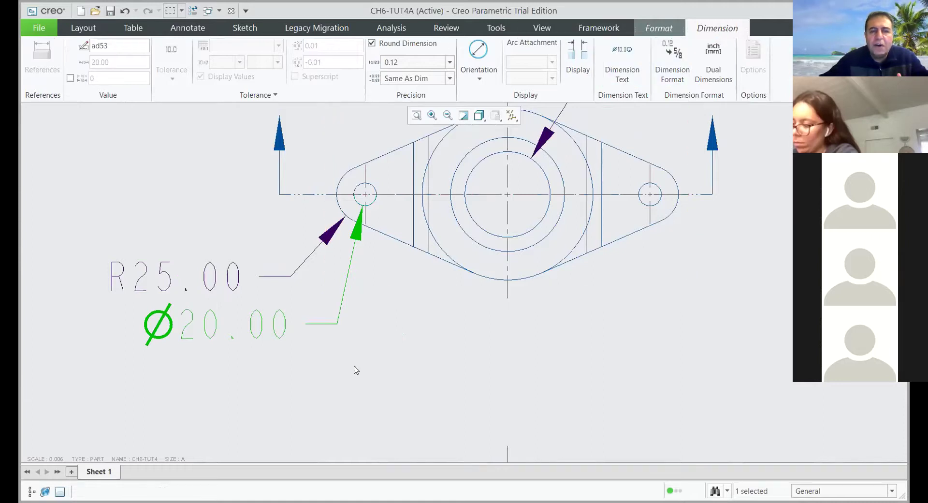
left_click(371, 352)
- Dimension the horizontal distance between the centerlines of the two bolt holes, placing it below the top view
left_click(196, 60)
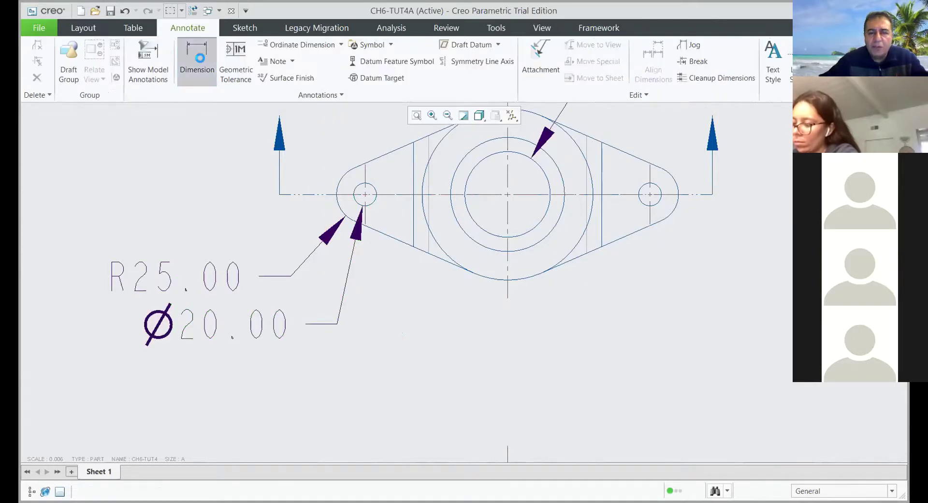
scroll(386, 256, "down", 3)
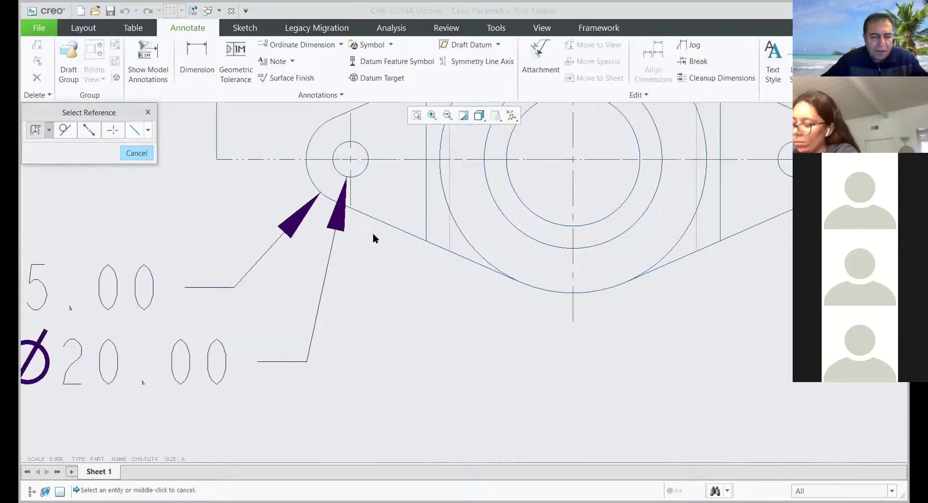
left_click(351, 193)
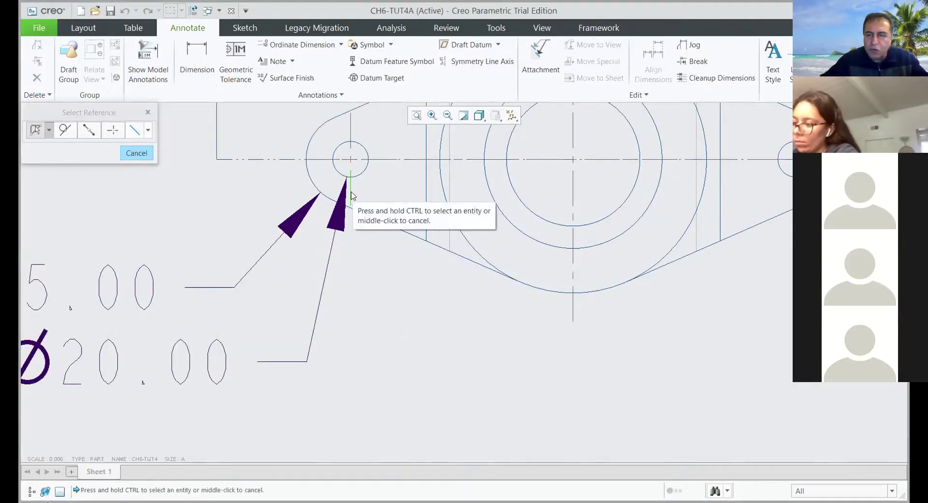
left_click(795, 197, "ctrl")
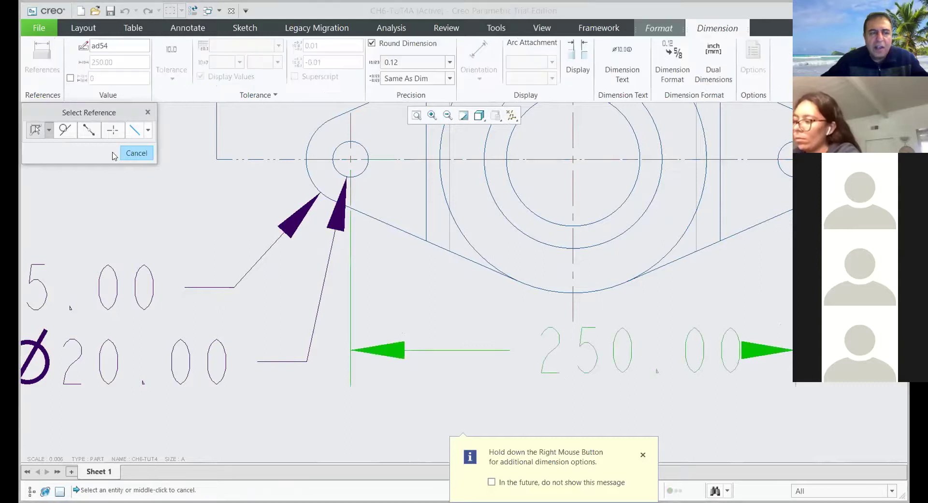
middle_click(249, 213)
- Examine the top, section and isometric views on the sheet to check which features are dimensioned
scroll(248, 213, "down", 5)
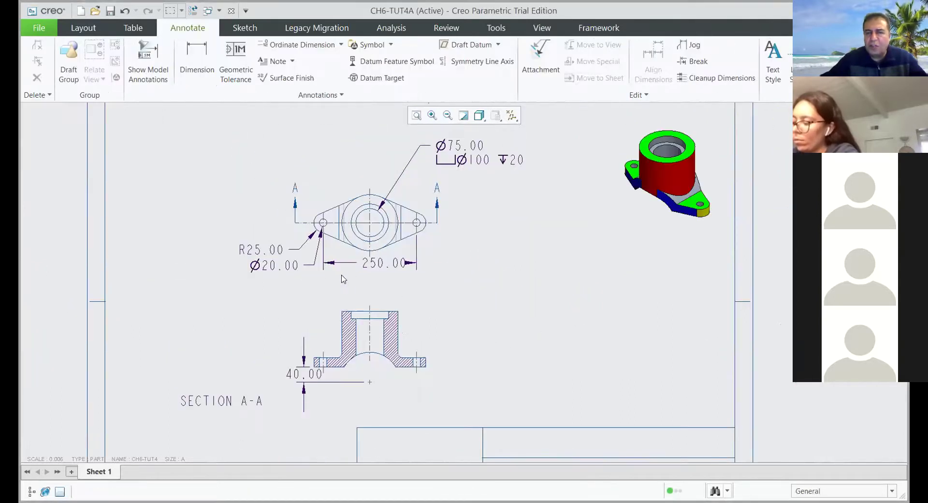
scroll(282, 305, "up", 2)
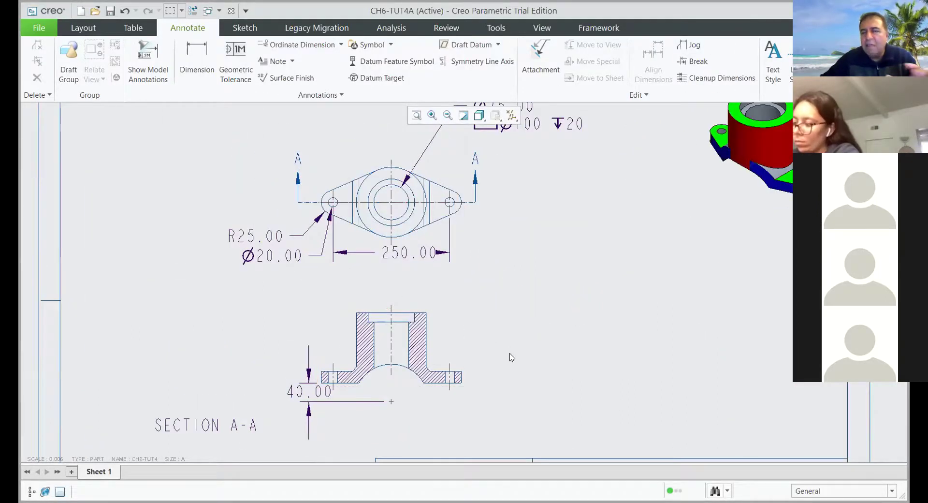
scroll(509, 355, "down", 2)
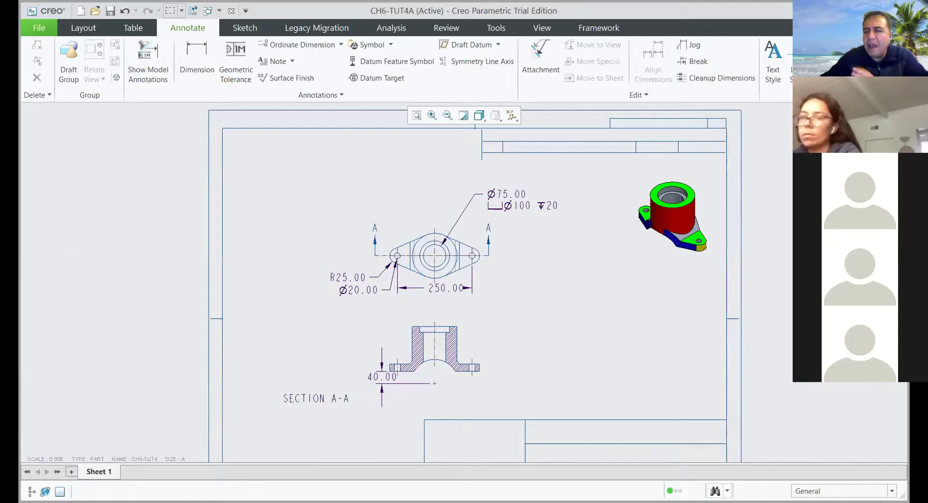
middle_click_drag(554, 425, 537, 352)
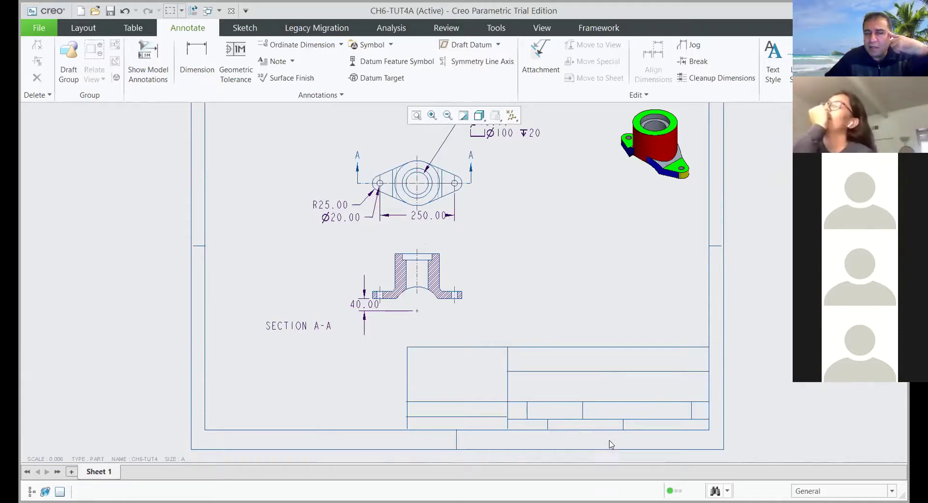
scroll(520, 277, "down", 3)
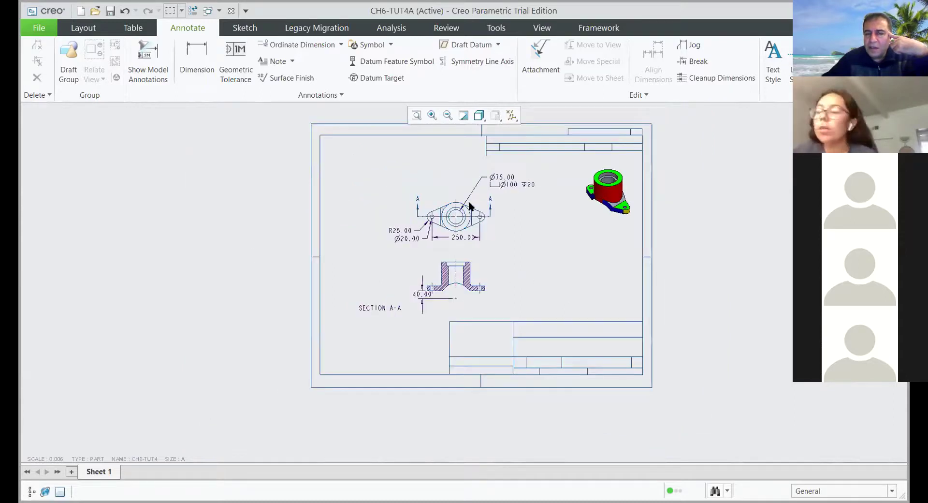
scroll(517, 277, "up", 4)
scroll(502, 309, "down", 2)
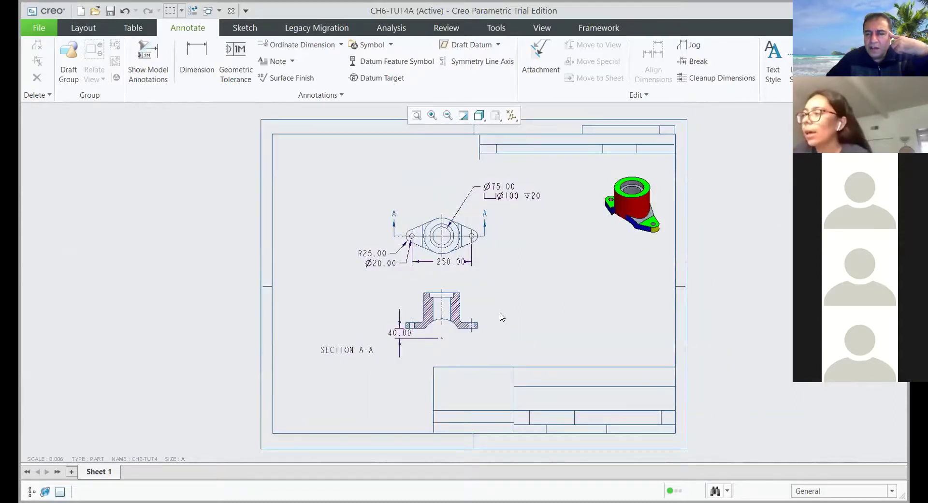
scroll(435, 318, "up", 1)
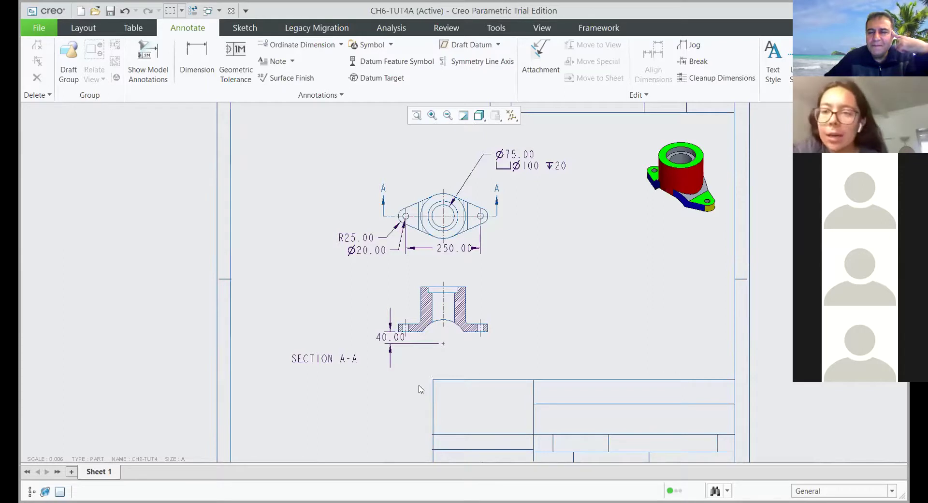
scroll(416, 339, "up", 3)
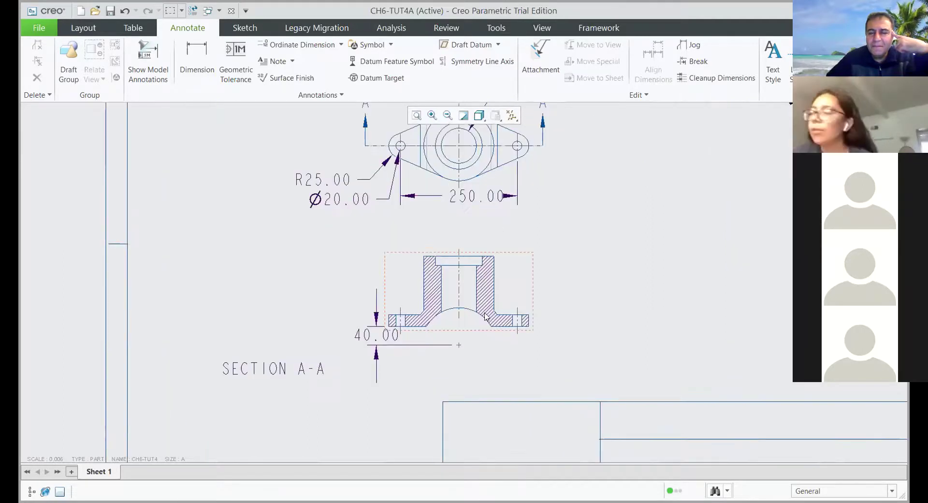
scroll(460, 343, "up", 2)
scroll(461, 339, "down", 2)
scroll(420, 360, "up", 2)
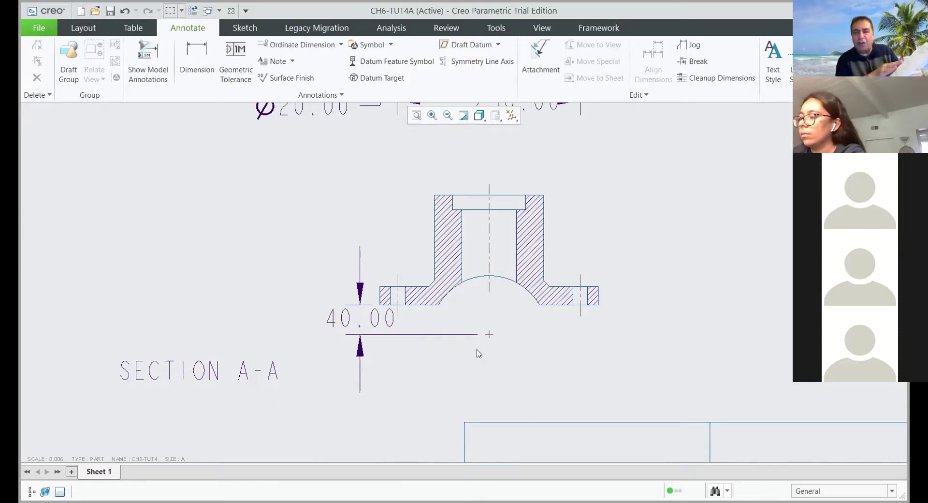
scroll(399, 352, "down", 5)
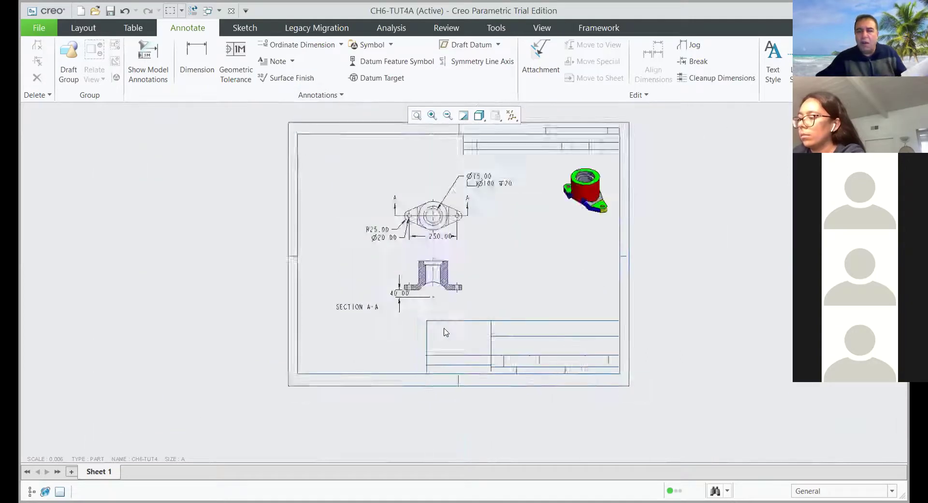
scroll(415, 275, "up", 3)
scroll(416, 273, "up", 2)
scroll(526, 281, "down", 2)
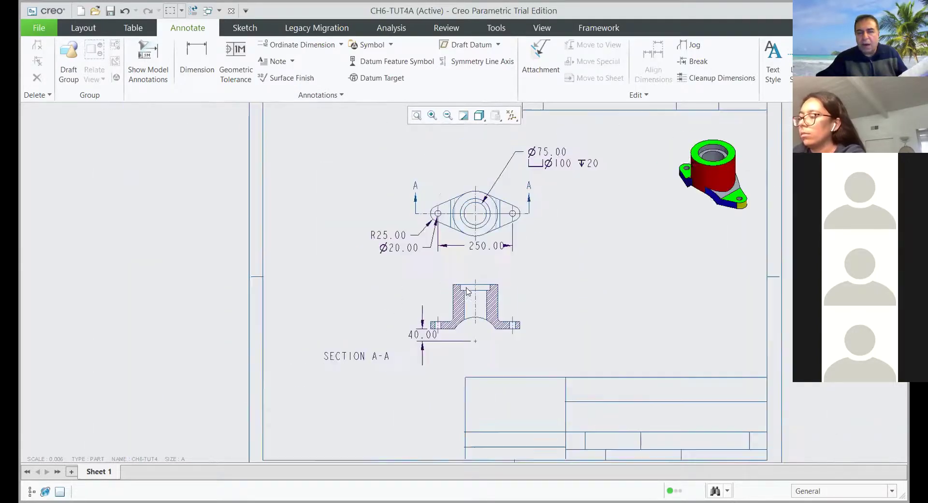
left_click(703, 192)
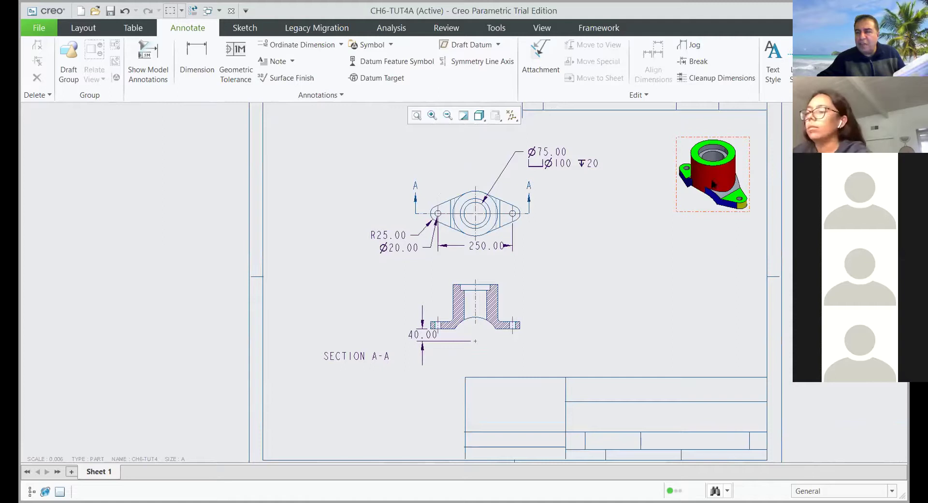
scroll(708, 170, "up", 3)
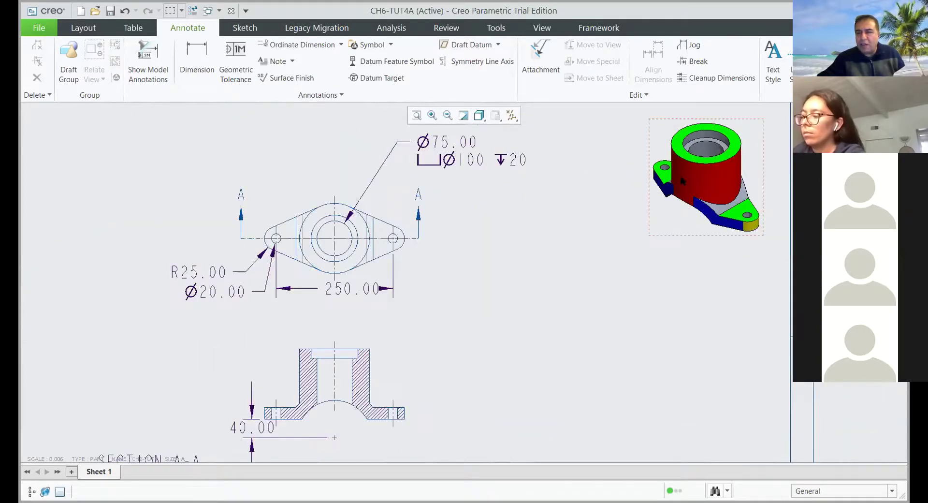
left_click(724, 170)
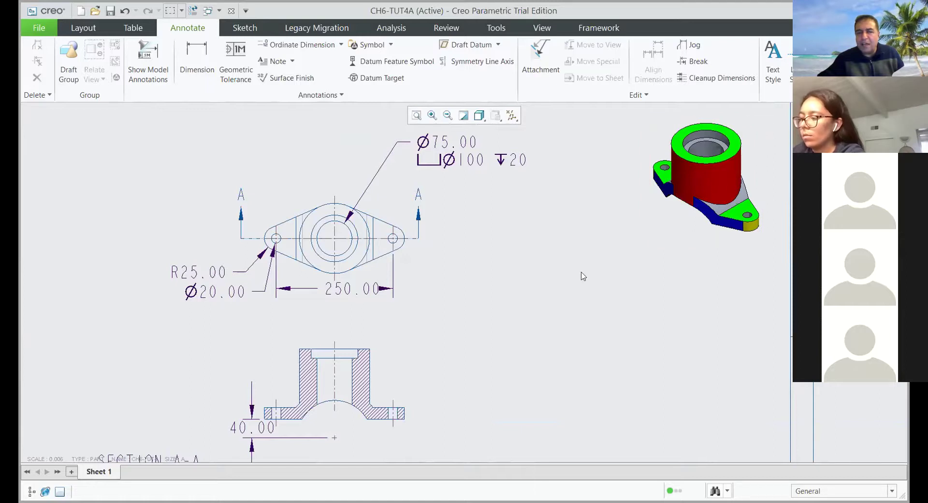
scroll(514, 234, "down", 2)
scroll(383, 356, "up", 2)
scroll(418, 309, "down", 2)
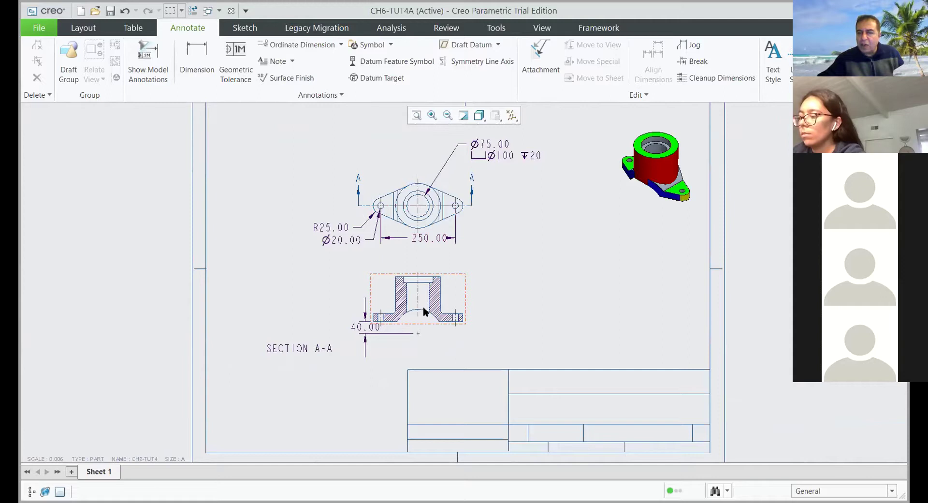
scroll(432, 297, "up", 1)
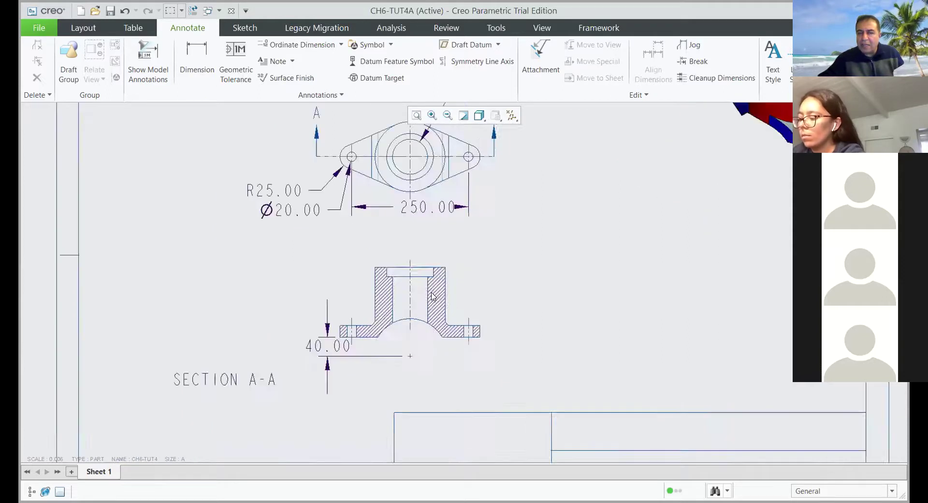
scroll(424, 325, "down", 1)
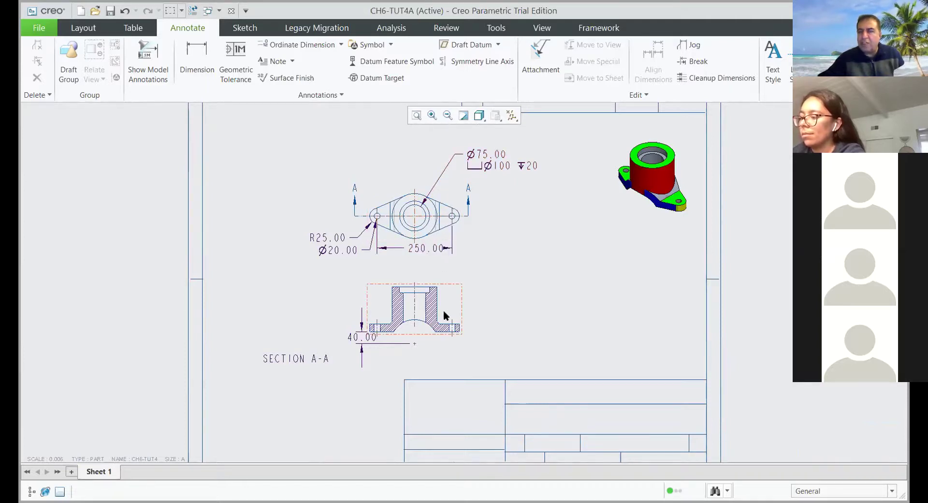
scroll(442, 312, "up", 6)
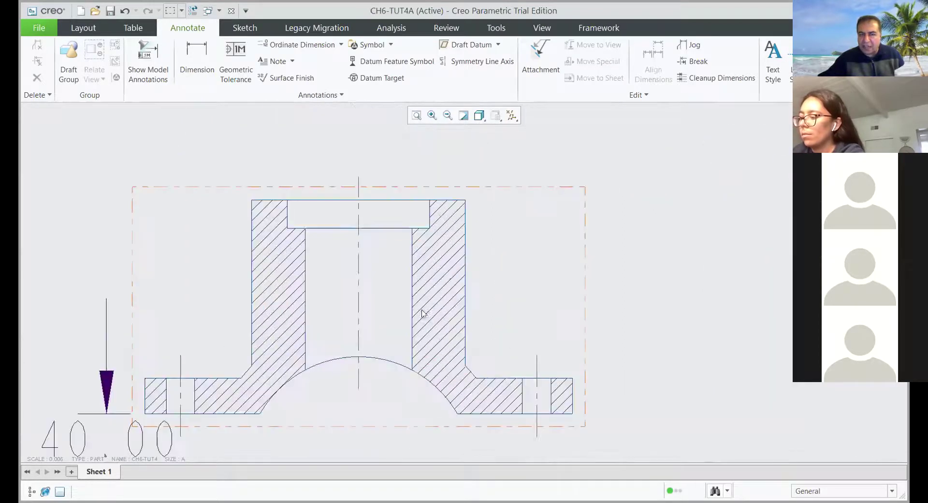
scroll(459, 264, "down", 2)
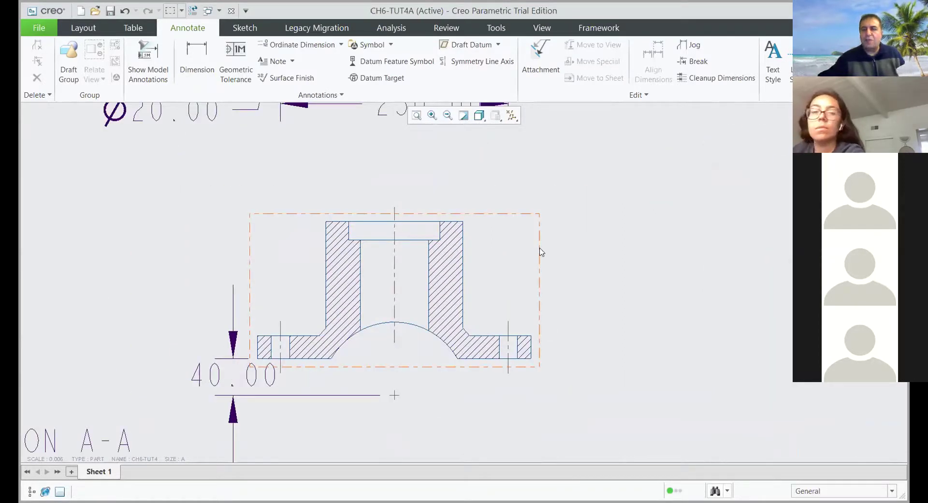